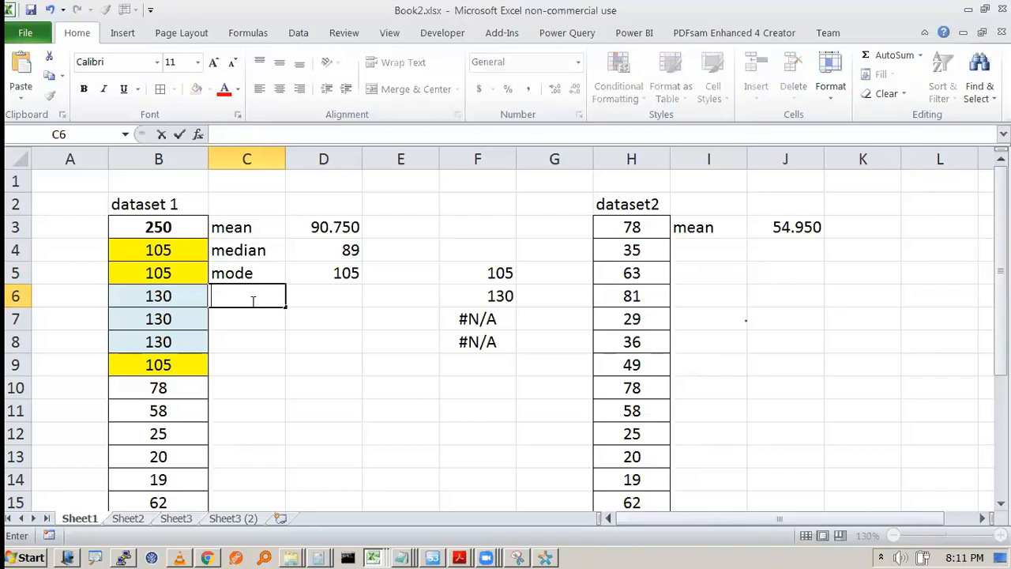
Step: Label cell C6 as "pop var" and begin a VAR formula in D6
key(Tab)
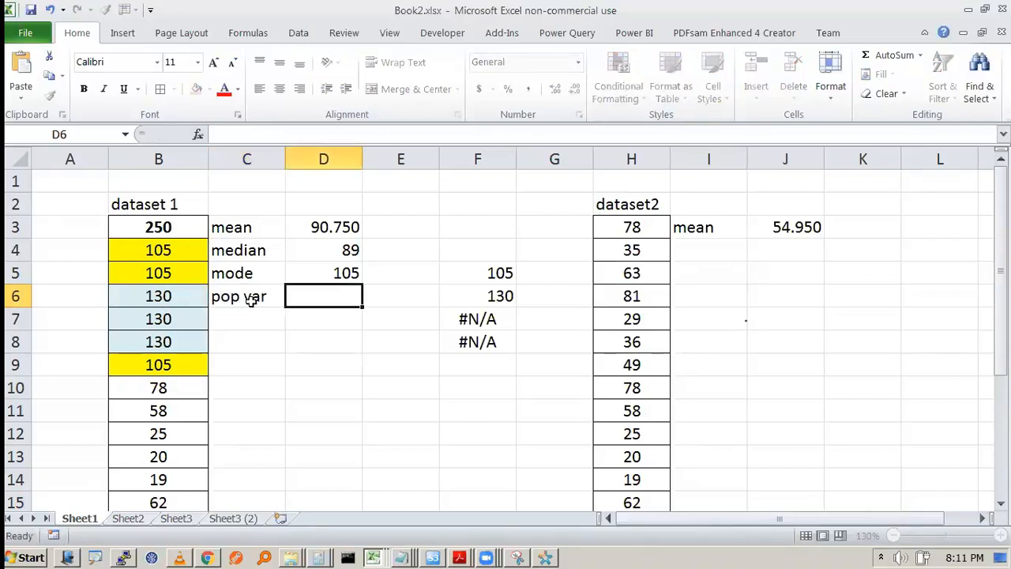
text(=VA)
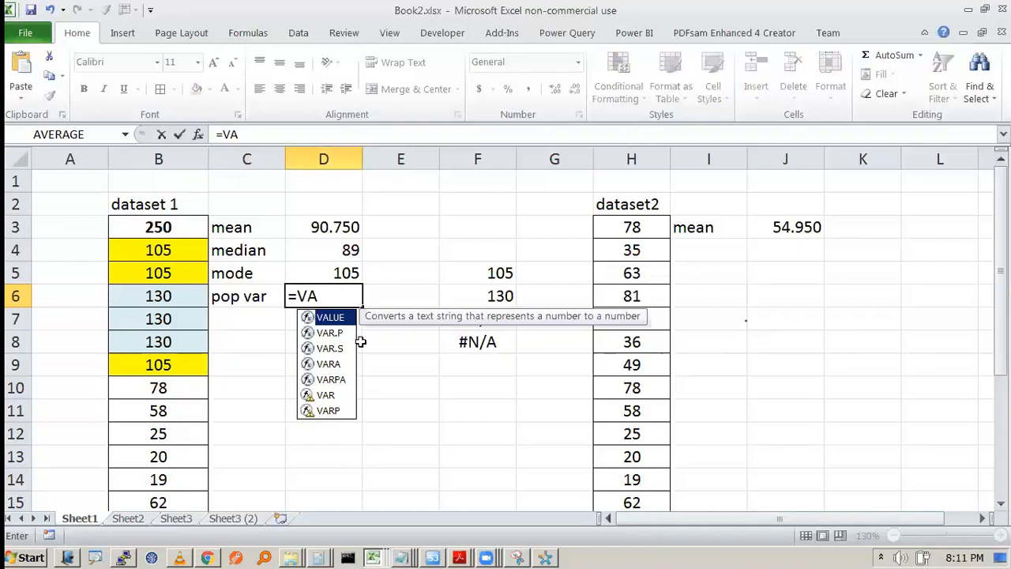
text(R)
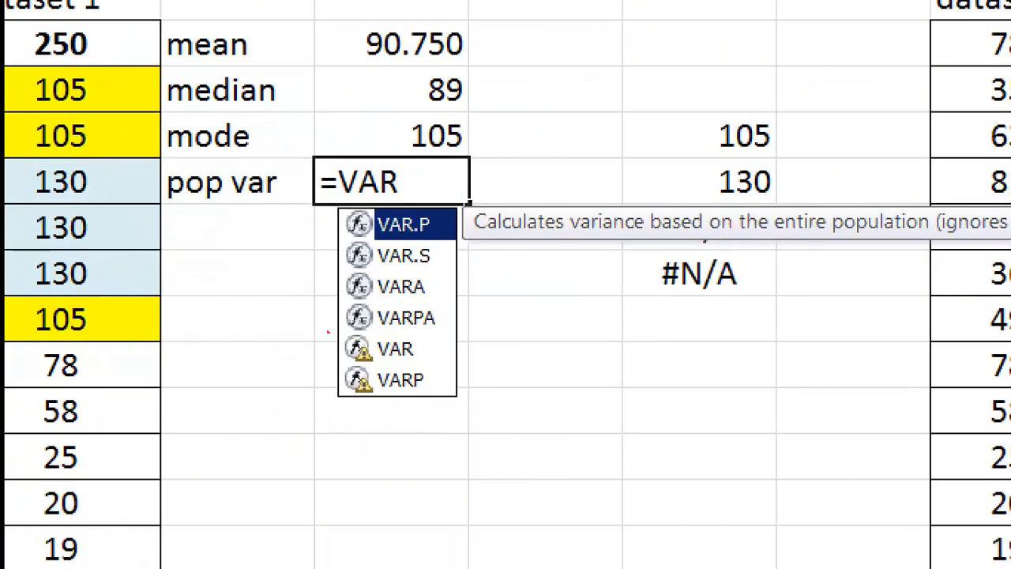
mouse_move(328, 332)
mouse_down()
mouse_move(443, 337)
mouse_move(330, 406)
mouse_move(310, 328)
mouse_move(338, 326)
mouse_up()
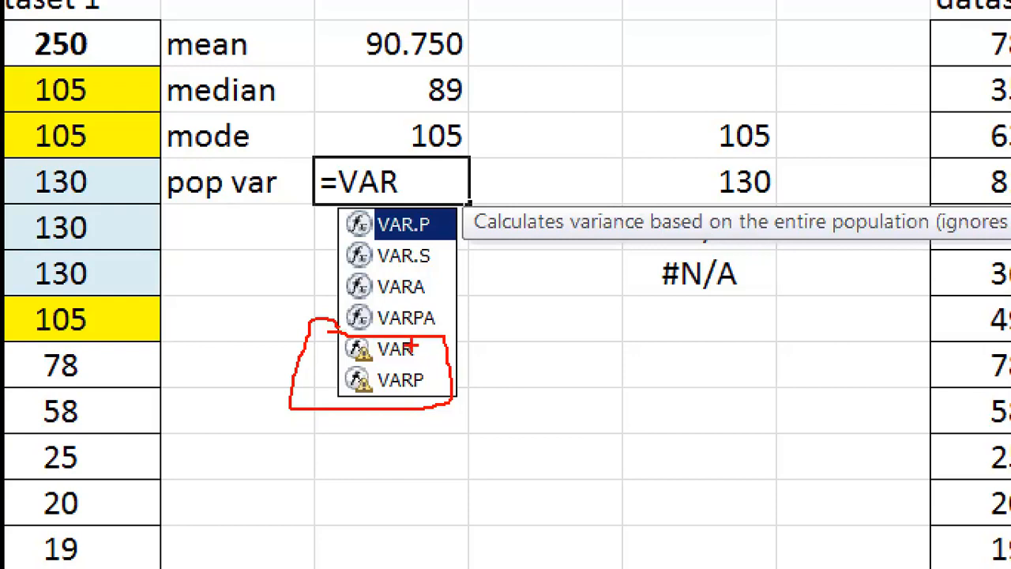
drag(453, 367, 518, 378)
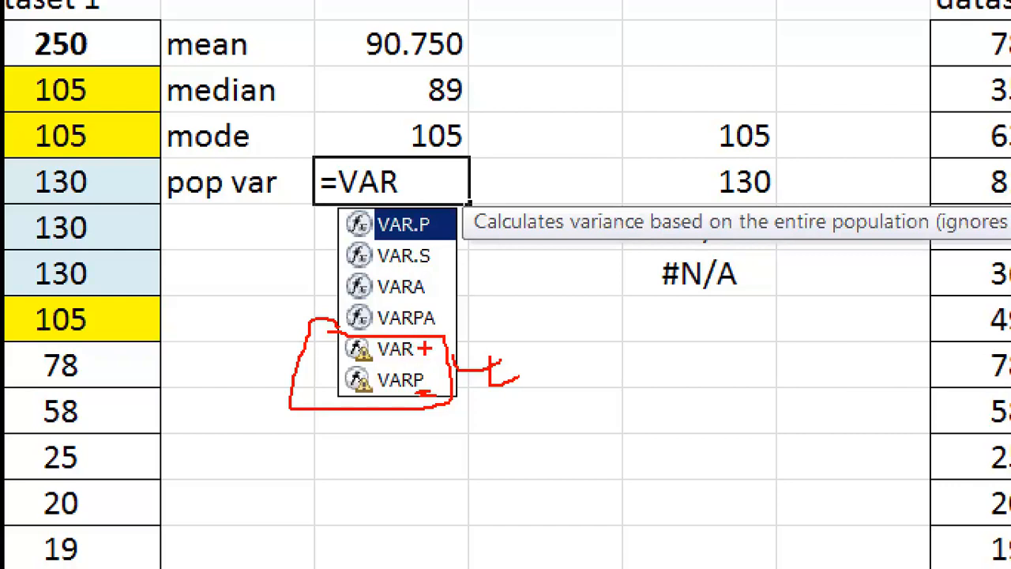
drag(384, 361, 423, 360)
drag(366, 344, 406, 392)
drag(410, 340, 379, 394)
drag(363, 341, 423, 408)
drag(422, 354, 373, 401)
drag(372, 339, 421, 391)
drag(439, 338, 428, 390)
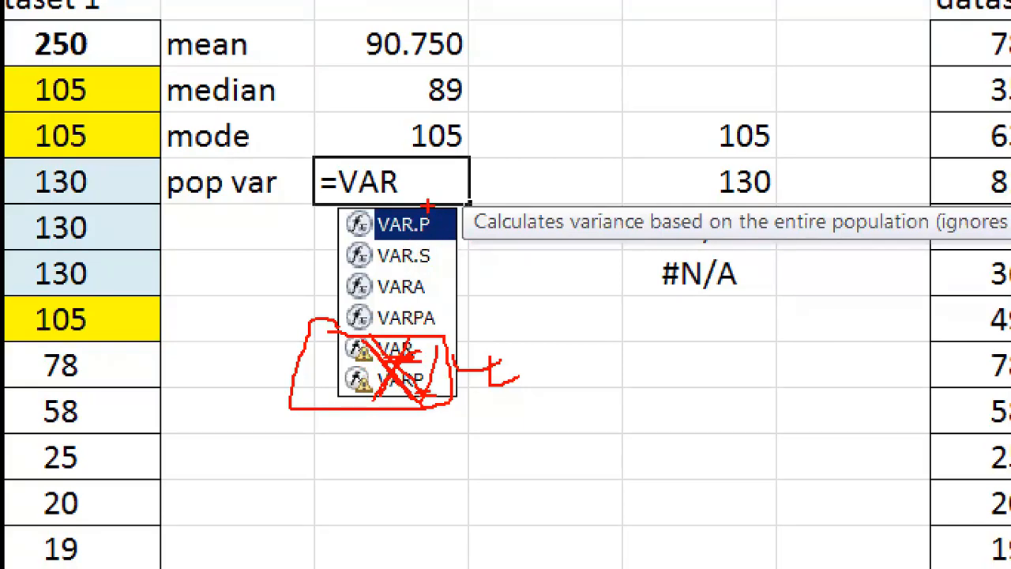
drag(417, 207, 432, 218)
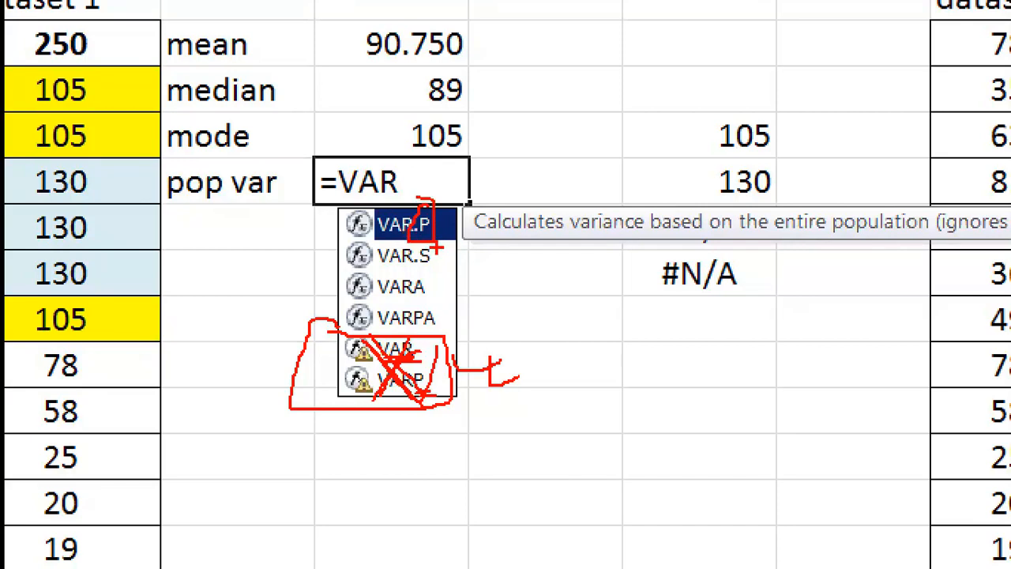
drag(433, 249, 451, 251)
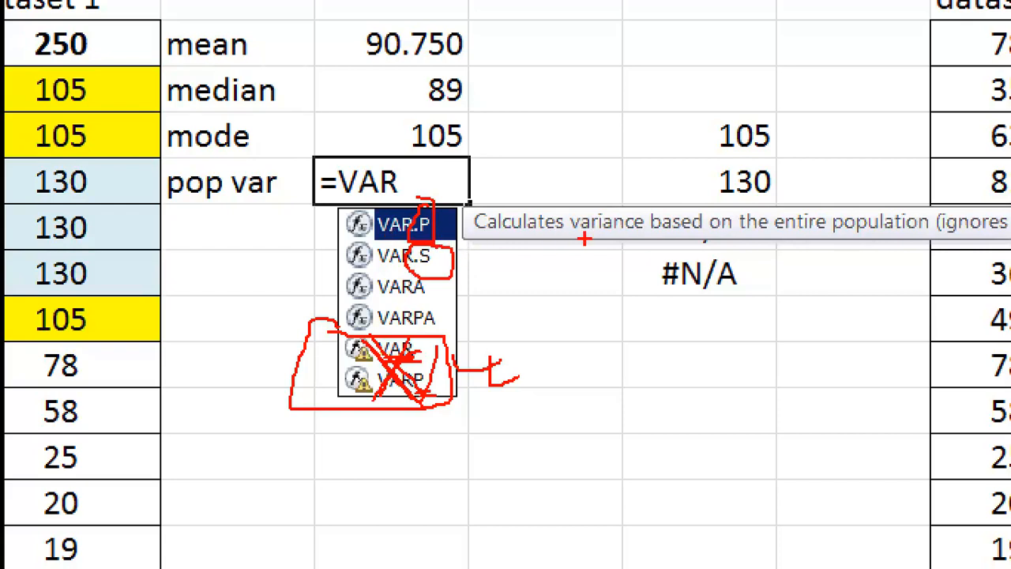
drag(587, 241, 924, 233)
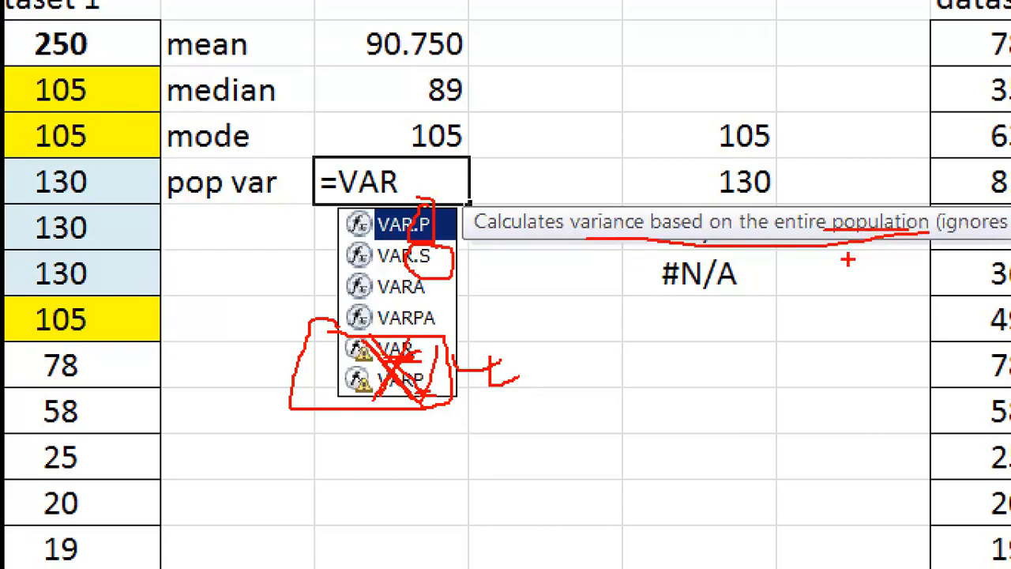
Step: Calculate the population variance of dataset 1 in D6 using VAR.P on the range B3:B22
key(Down)
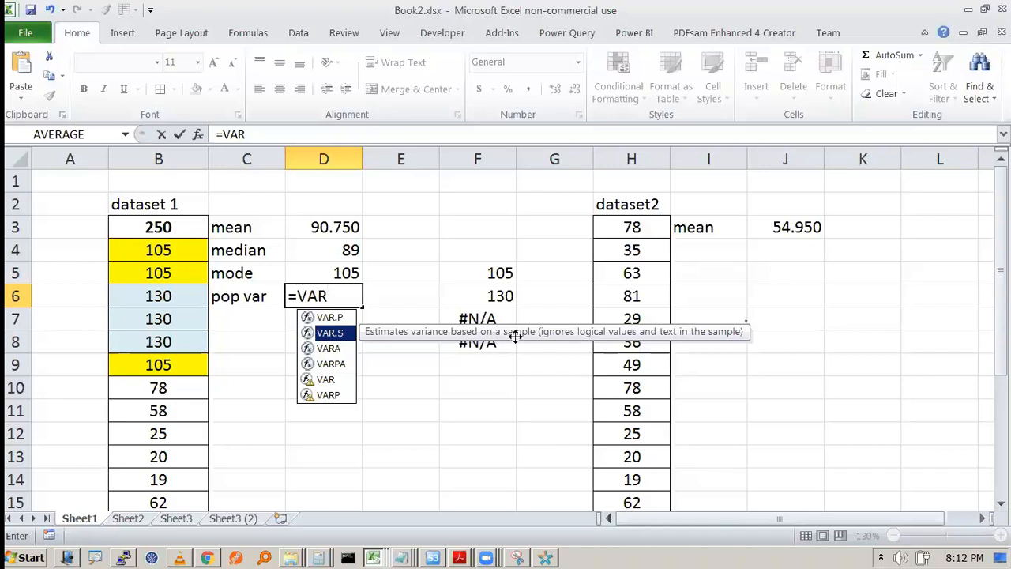
double_click(338, 319)
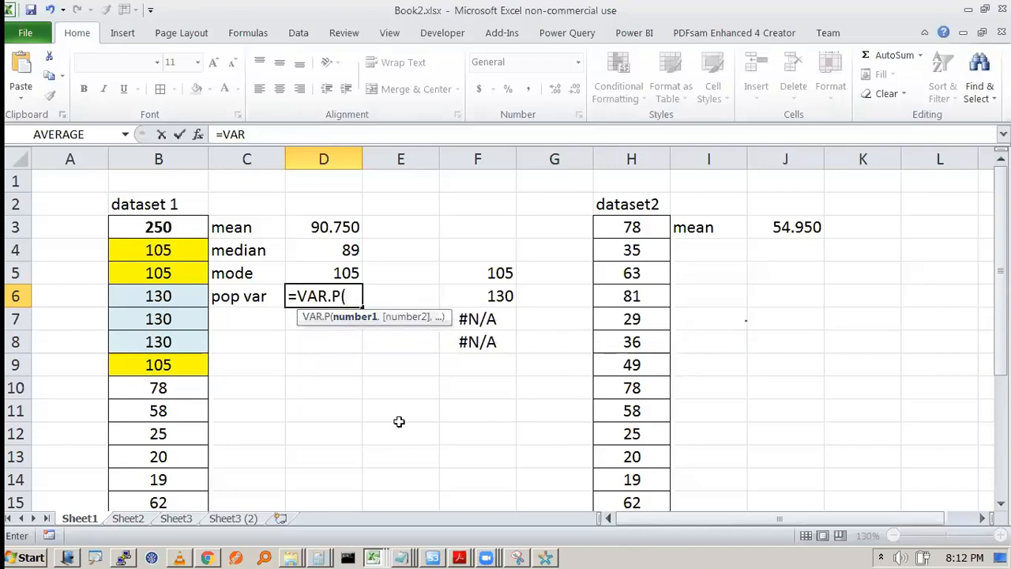
click(169, 224)
key(ctrl+shift+Down)
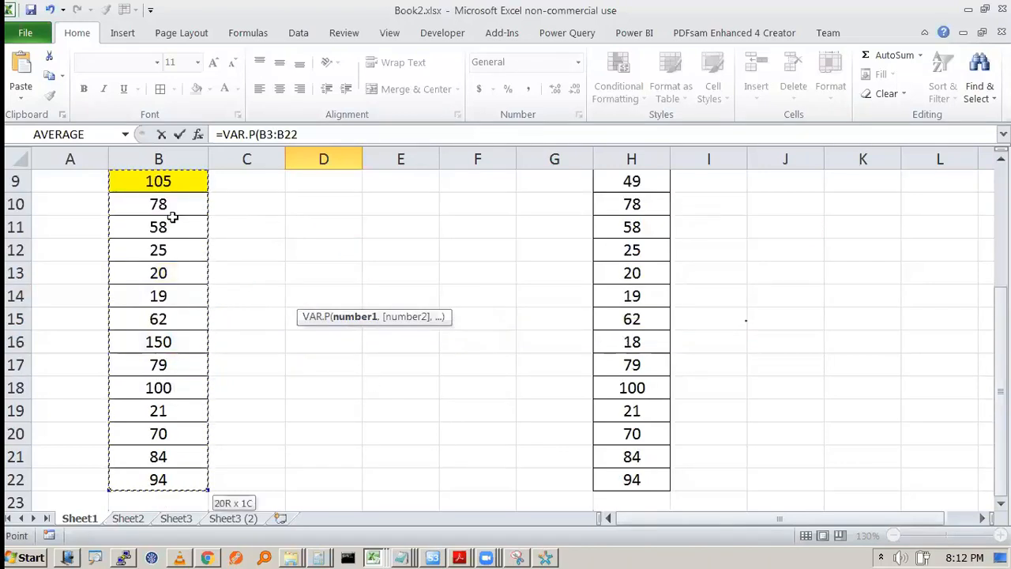
text())
key(Return)
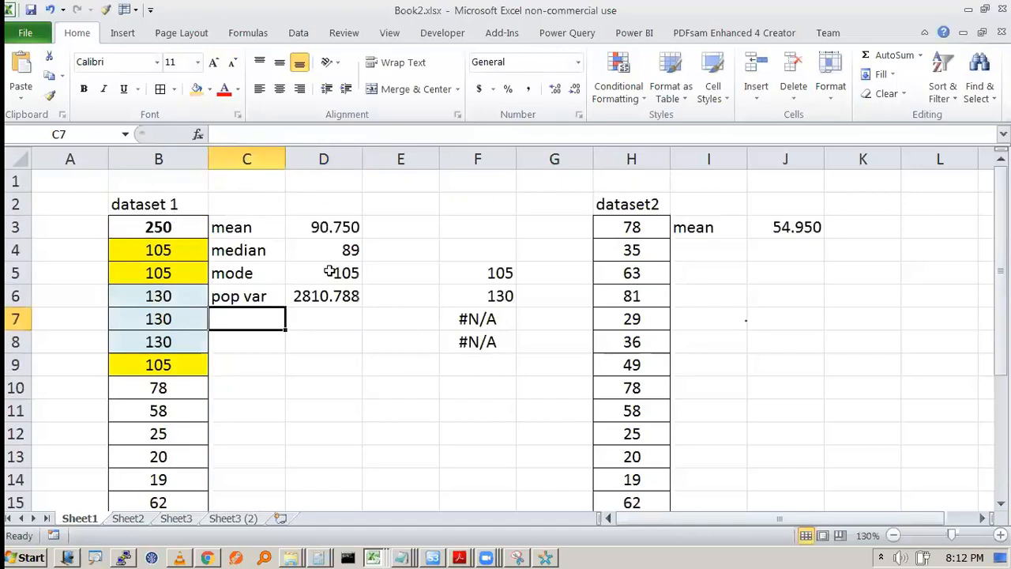
click(333, 296)
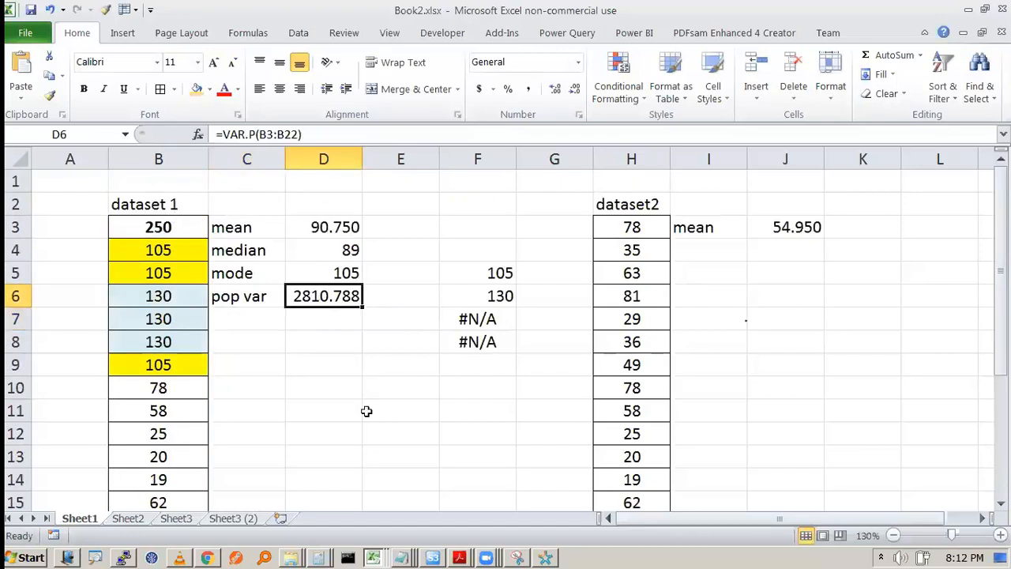
Step: Label cell C7 as "samp var" and select D7 for its value
click(248, 321)
text(samp var)
key(Tab)
key(Up)
key(Down)
Step: Calculate the sample variance of dataset 1 in D7 using VAR.S on the range B3:B22
text(=va)
key(Down)
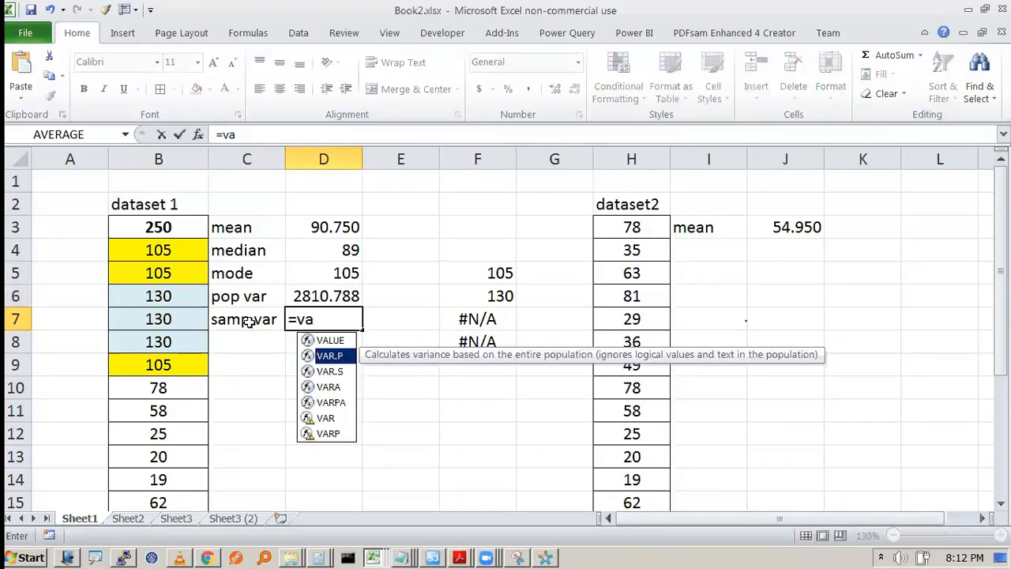
key(Down)
key(Tab)
drag(194, 227, 182, 218)
text())
key(Return)
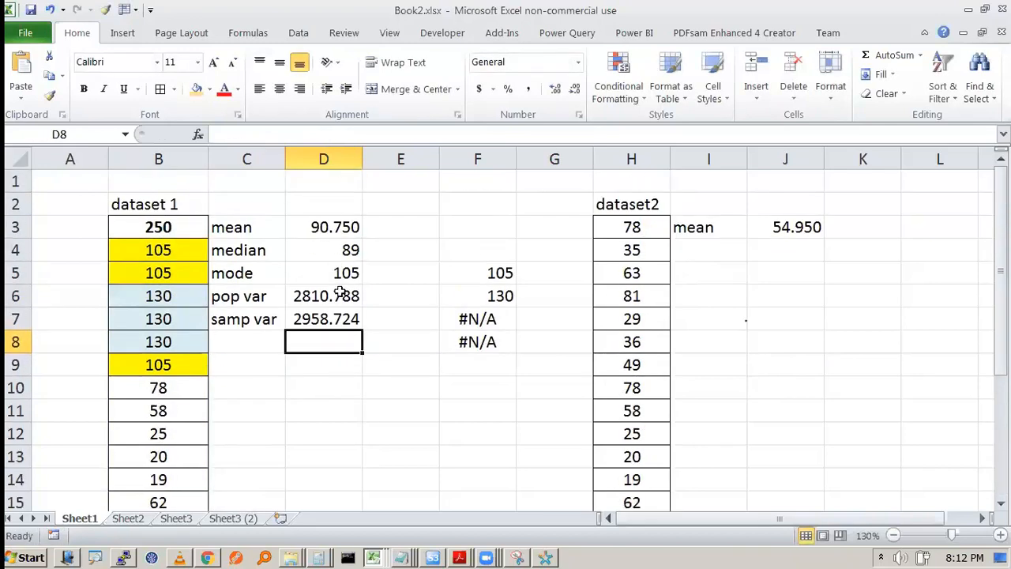
Step: Widen column C to a width of 14.44
click(336, 315)
drag(285, 158, 340, 159)
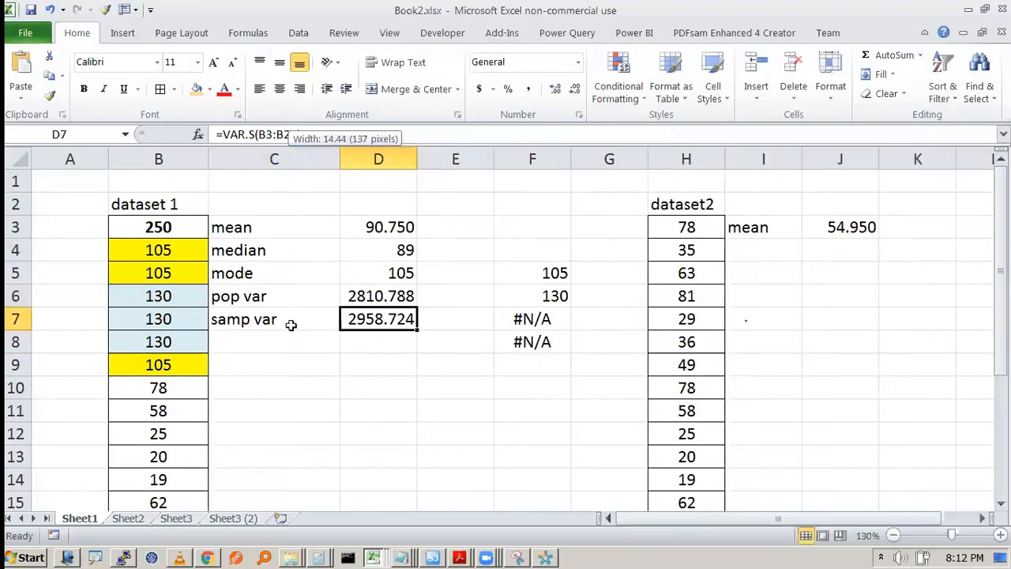
click(291, 324)
Step: Compare the population variance in D6 with the sample variance in D7, including their formulas
click(362, 316)
click(364, 295)
click(362, 316)
click(366, 297)
click(368, 315)
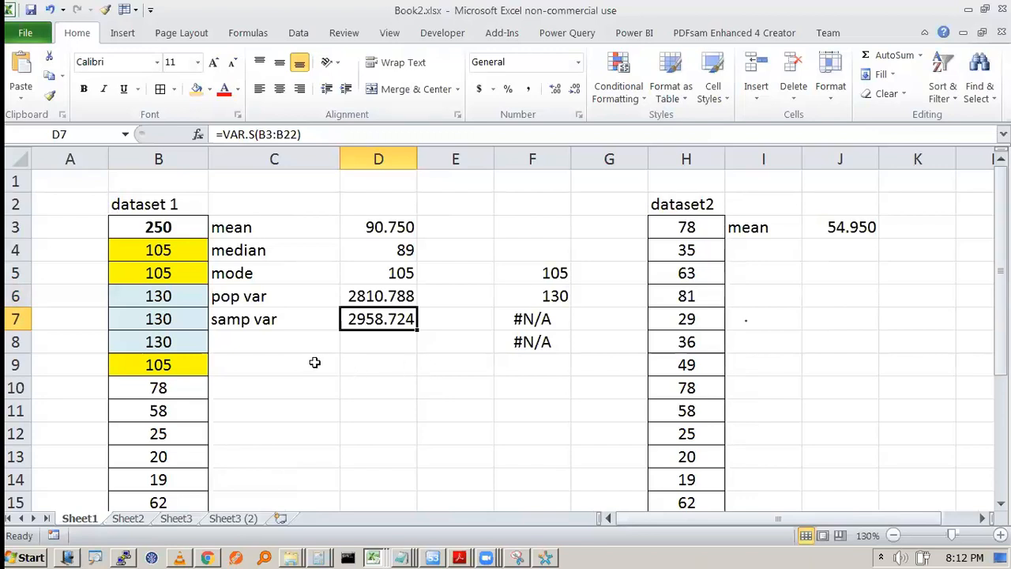
click(272, 345)
click(399, 319)
click(299, 345)
click(391, 325)
click(347, 362)
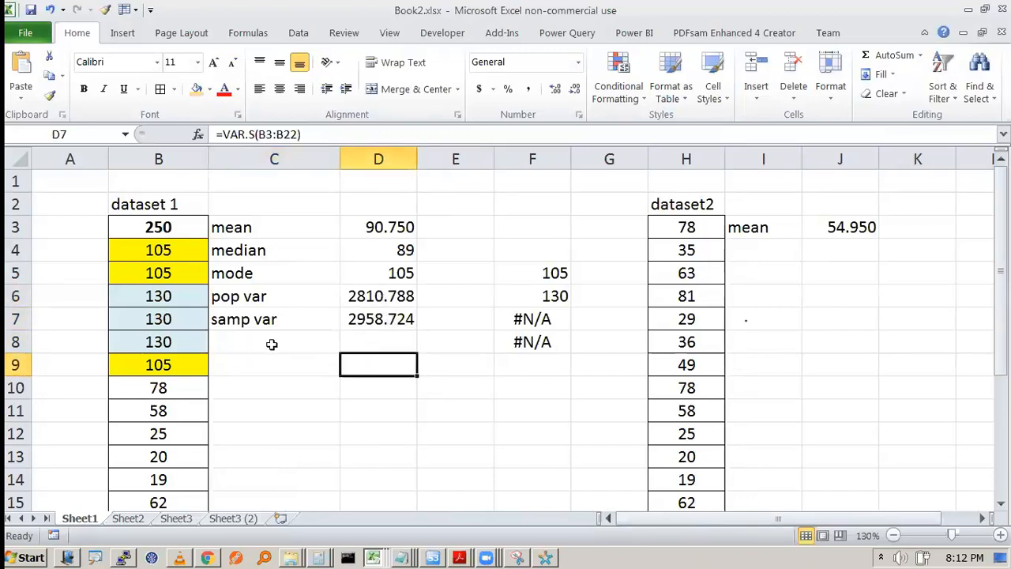
click(271, 345)
click(353, 295)
click(337, 333)
click(395, 320)
Step: Divide the sample variance by the population variance in D8 with the formula =D7/D6
click(391, 343)
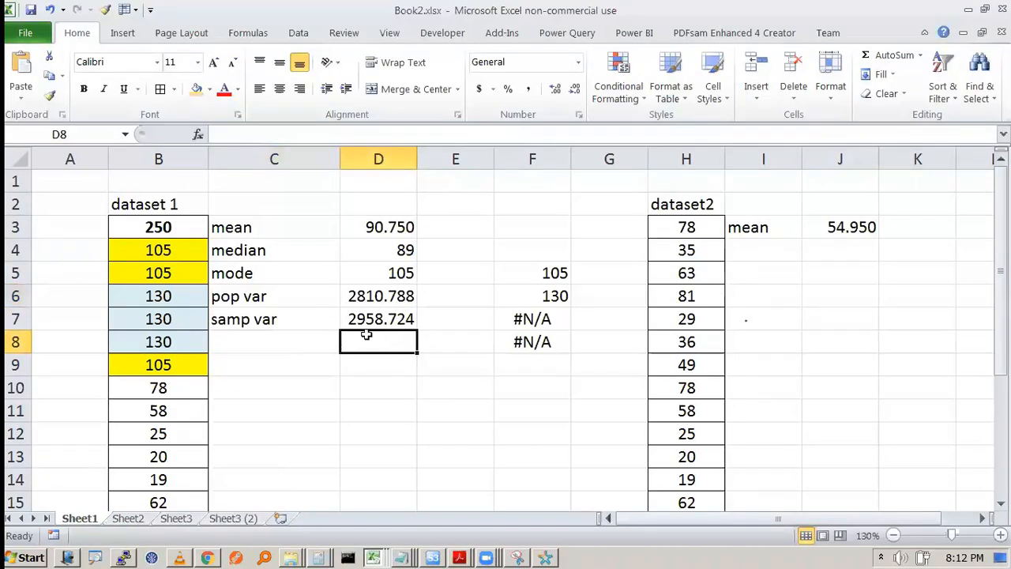
text(=)
key(Up)
text(/)
key(Up)
key(Up)
key(Return)
key(Up)
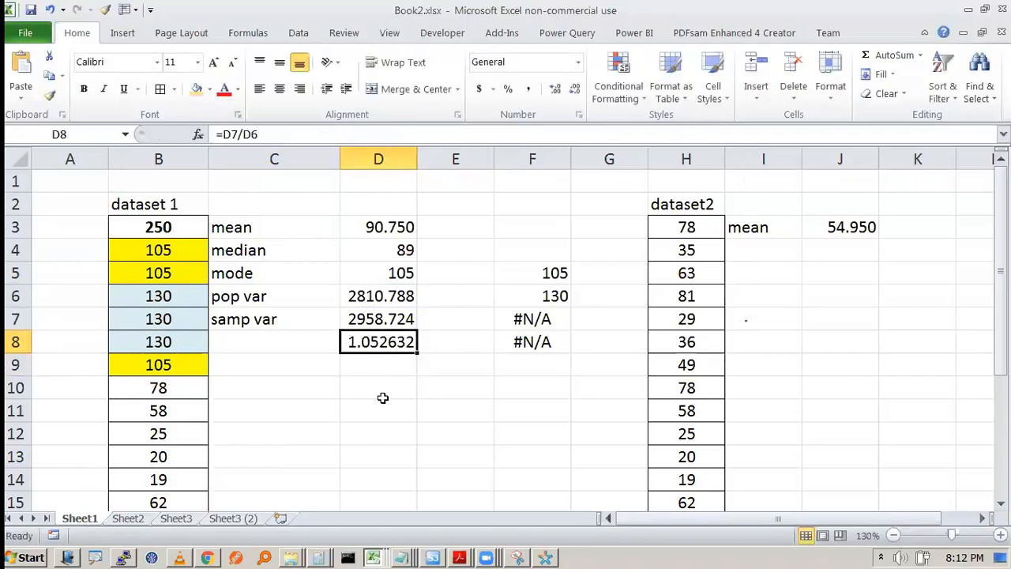
Step: Select the dataset 1 values in B3:B22 to check how many there are
click(392, 369)
click(161, 229)
key(ctrl+shift+Down)
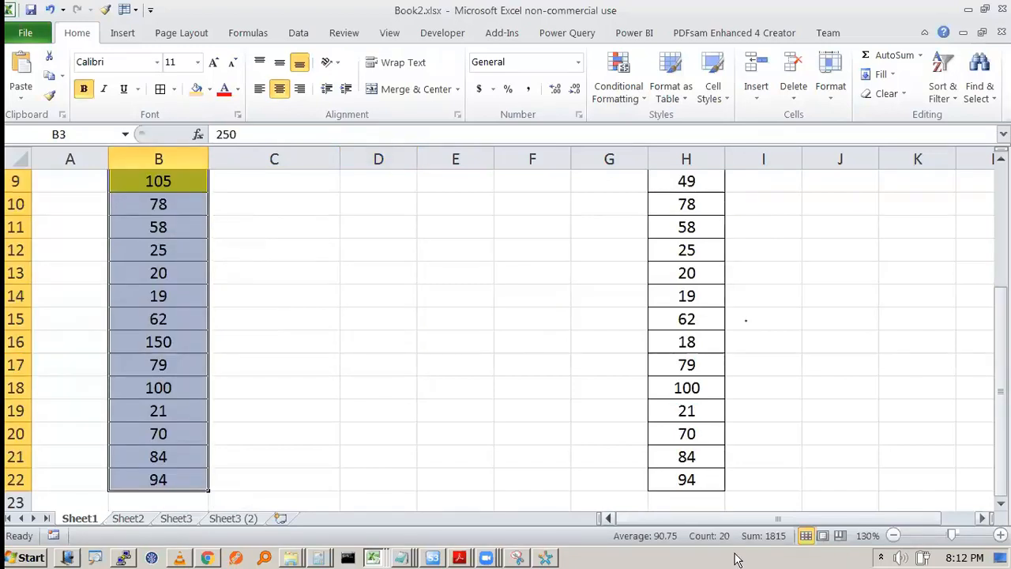
scroll(310, 320, up, 3)
Step: Enter =20/19 in D9 and compare it with the variance ratio in D8
click(411, 370)
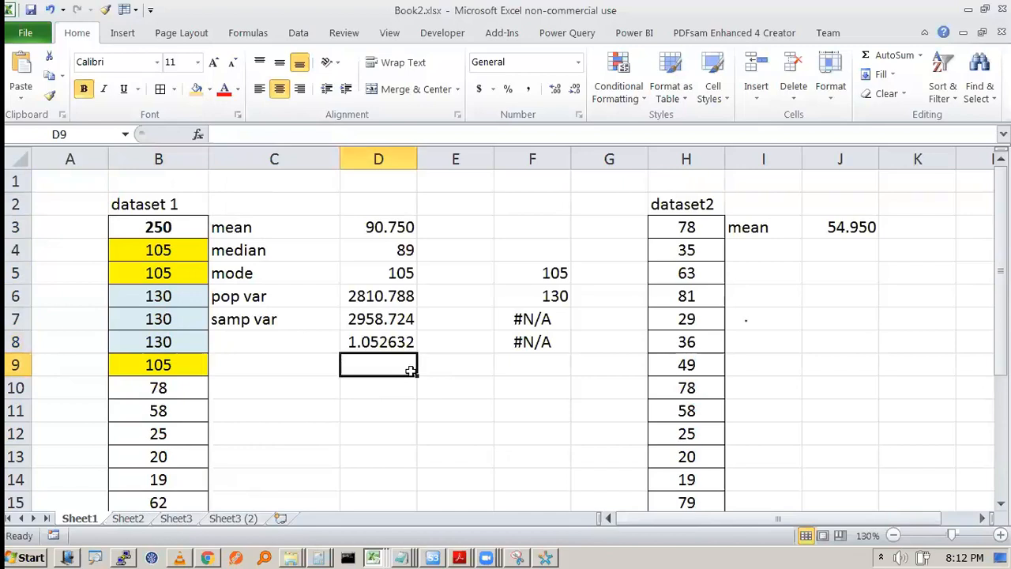
text(=20)
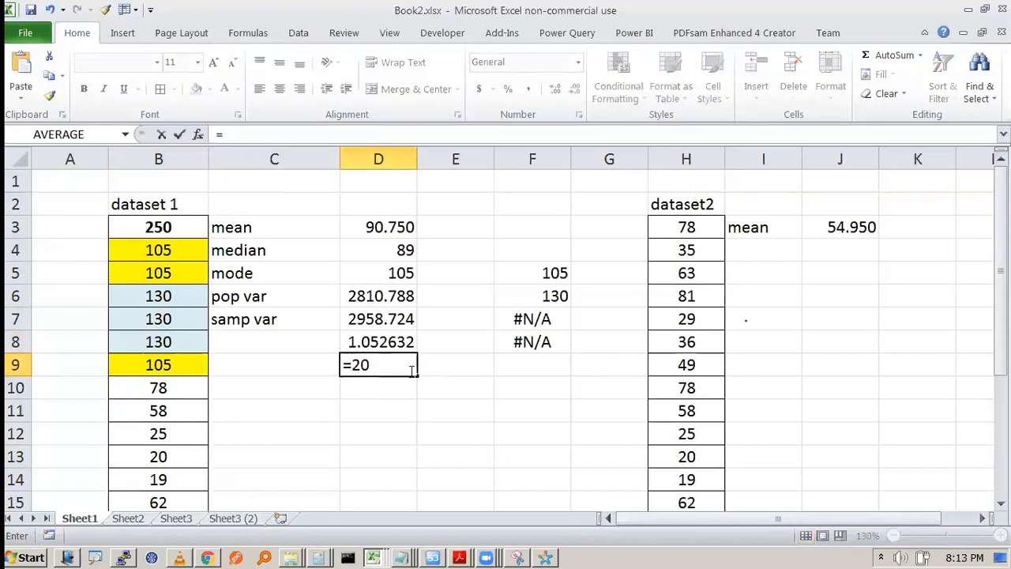
text(/19)
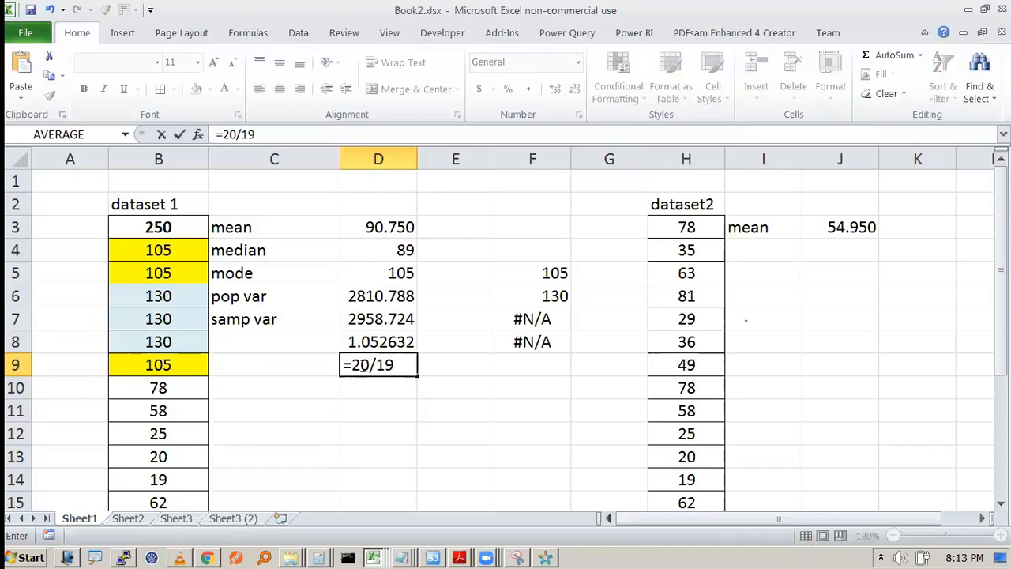
click(421, 371)
click(375, 371)
click(376, 344)
click(374, 364)
click(374, 343)
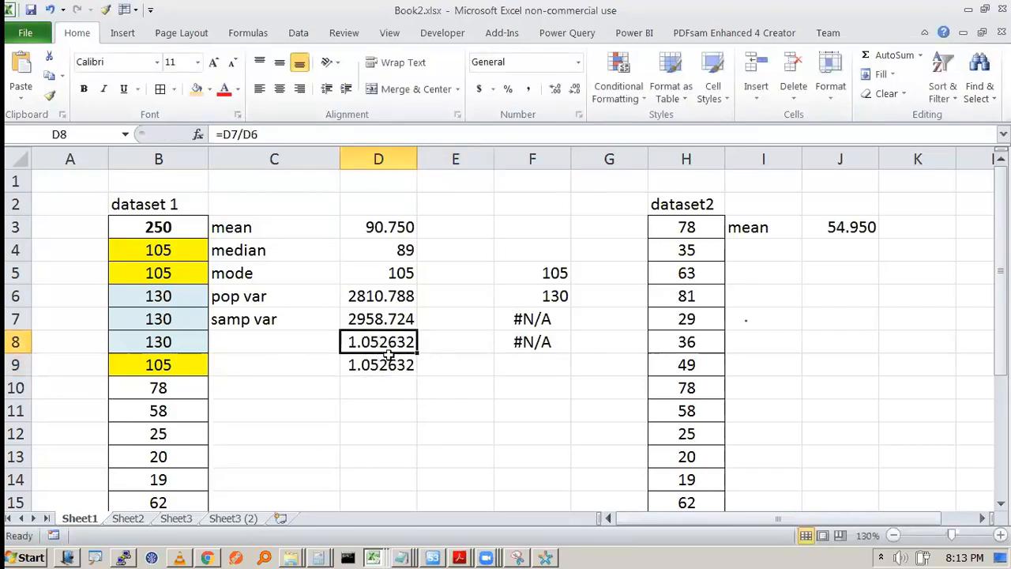
Step: Clear the two ratio calculations from D8:D9
click(385, 364)
key(shift+Up)
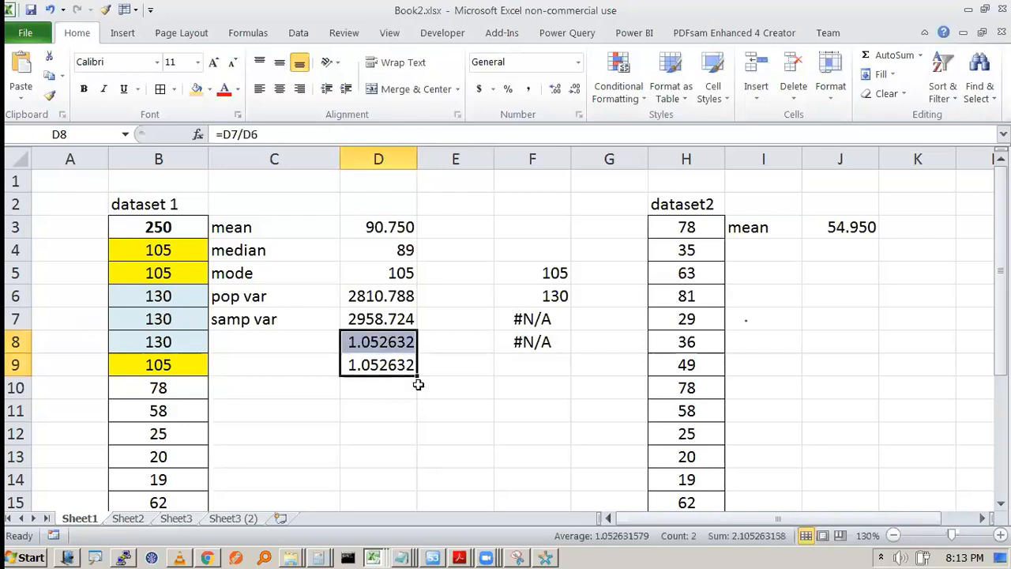
key(Delete)
Step: Label cell C8 as "MAD" beneath the sample variance label
key(Up)
key(Up)
key(Left)
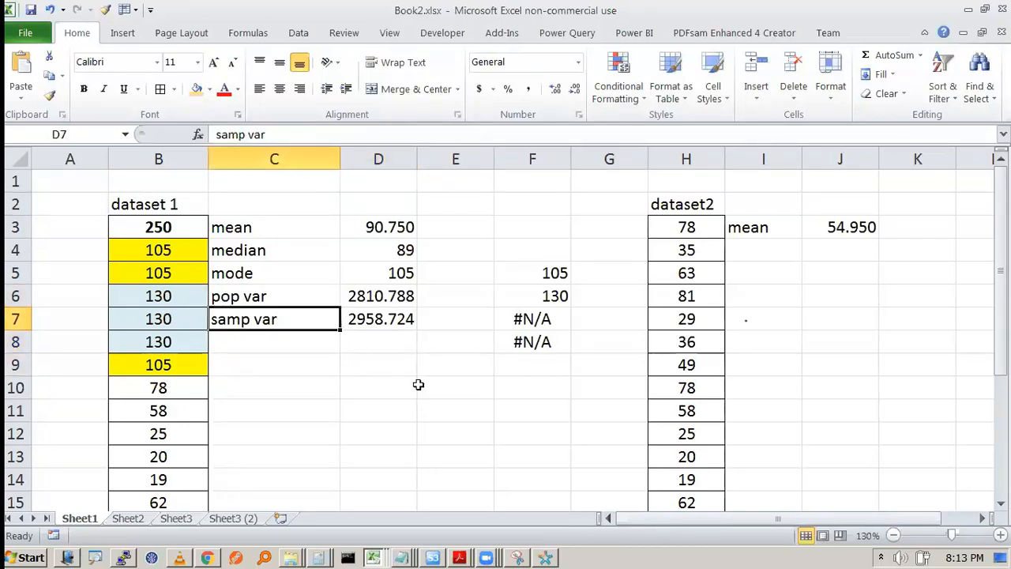
key(Down)
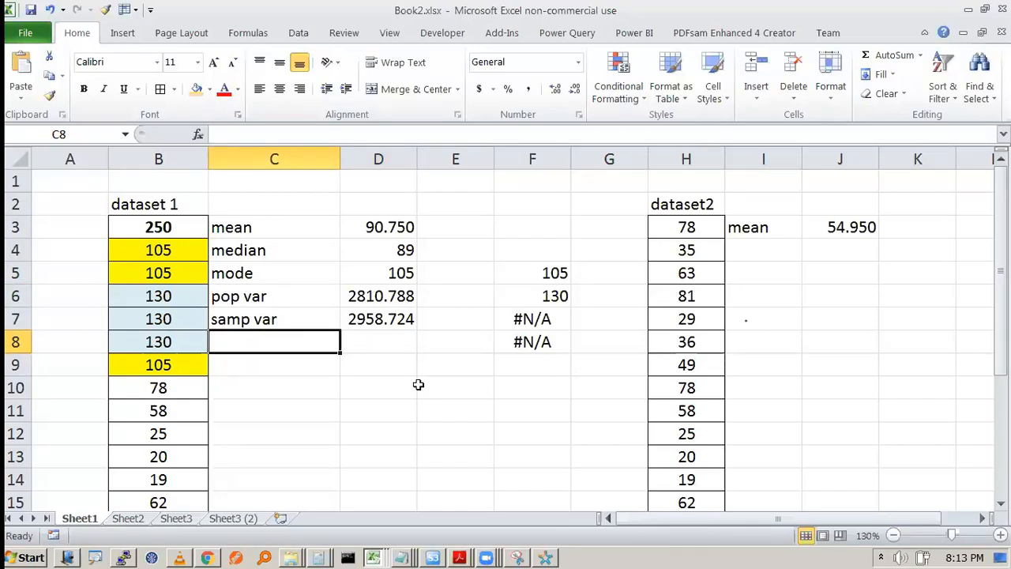
key(alt+Tab)
key(alt+Tab)
click(395, 365)
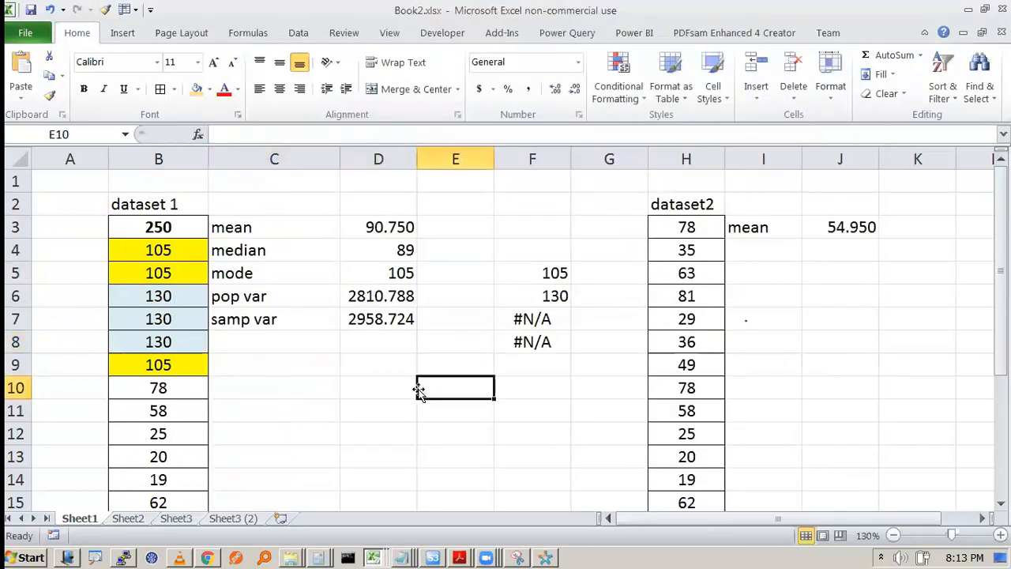
click(287, 348)
text(MAD)
key(Tab)
Step: Check the list of statistics topics in A8.txt in Notepad, and return to the Excel workbook
key(alt+Tab)
key(alt+Tab)
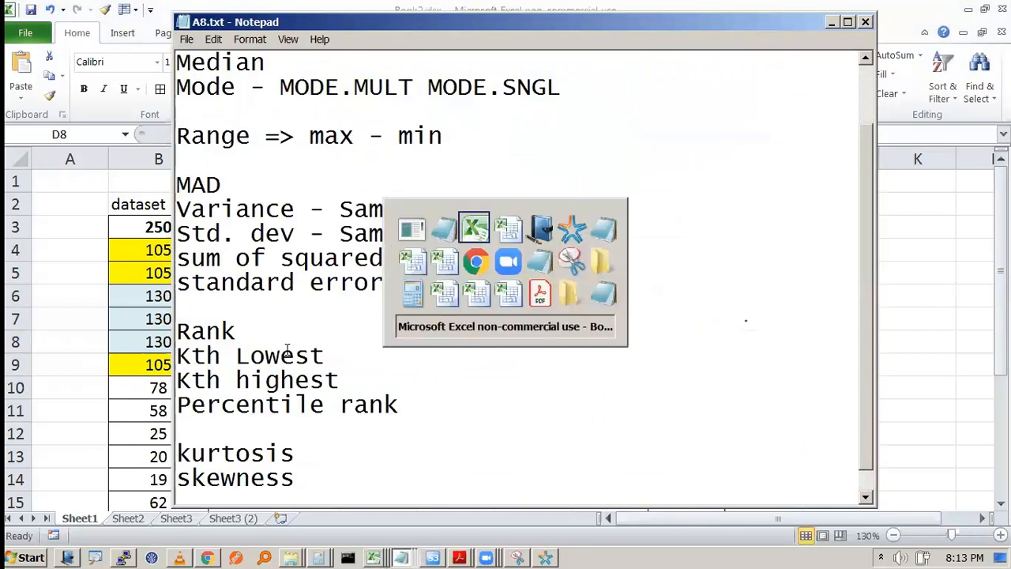
key(alt+Tab)
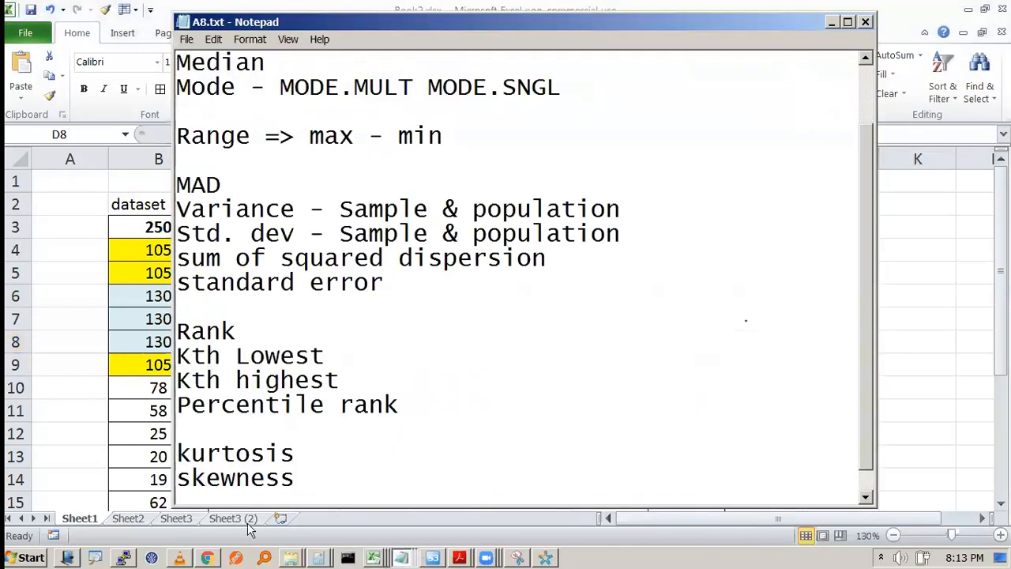
key(alt+Tab)
Step: Review the squared deviations and absolute values in the Sheet3 worked example, and return to Sheet1
click(241, 518)
click(183, 518)
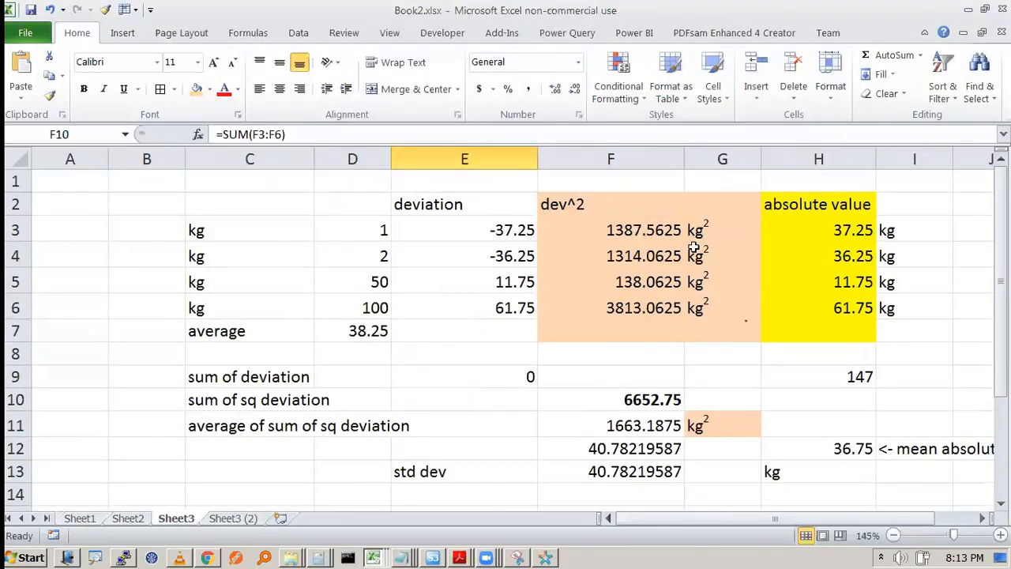
click(640, 230)
click(817, 230)
click(817, 280)
click(821, 331)
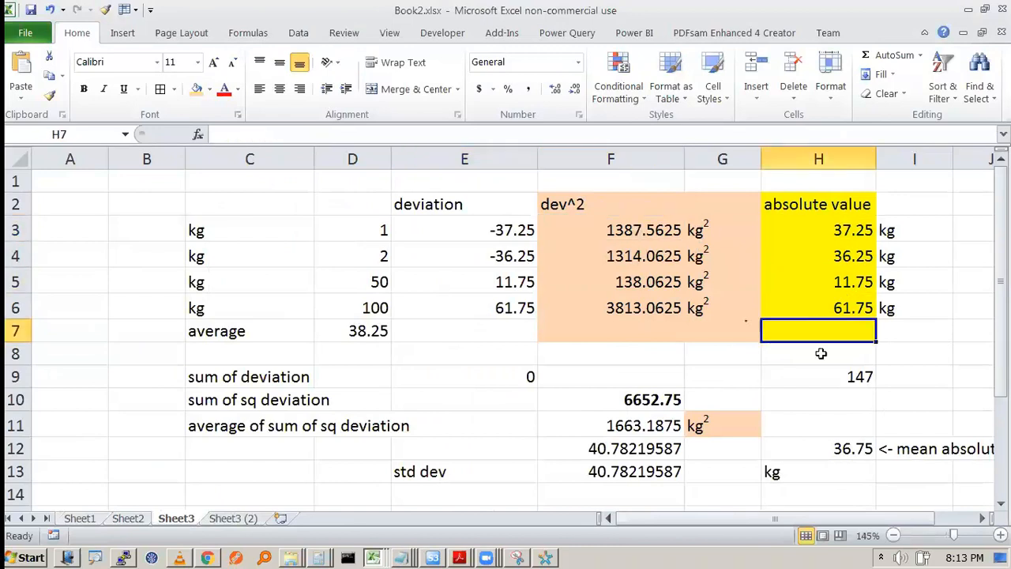
key(alt+Tab)
click(81, 520)
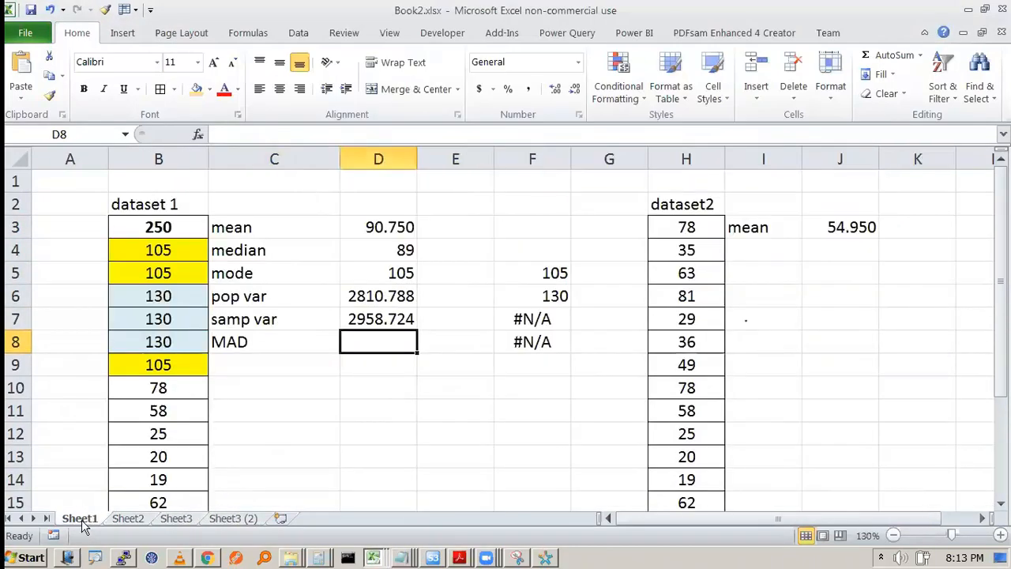
Step: Calculate the mean absolute deviation of dataset 1 in D8 with =AVEDEV(B3:B22)
text(=av)
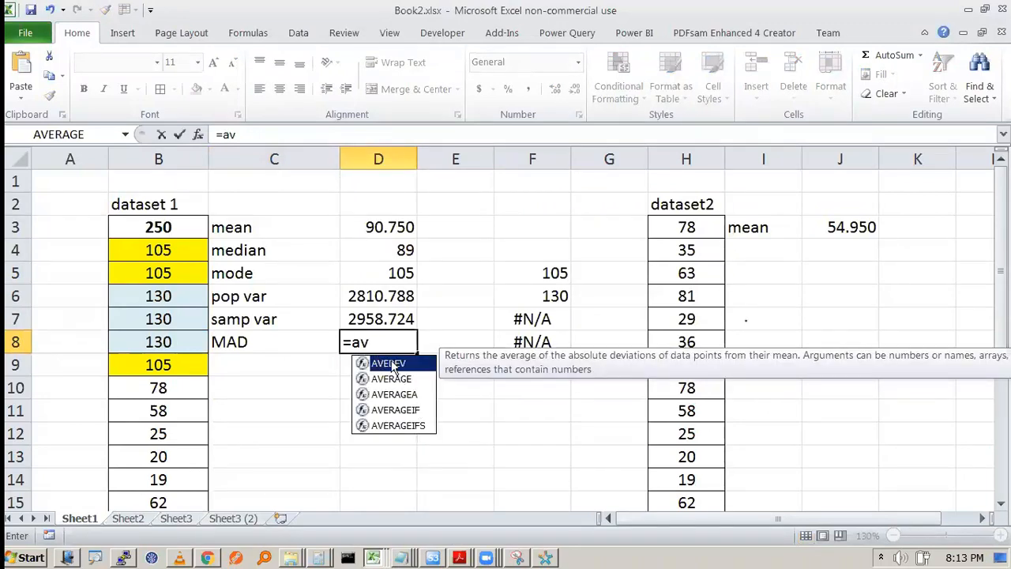
double_click(392, 364)
key(BackSpace)
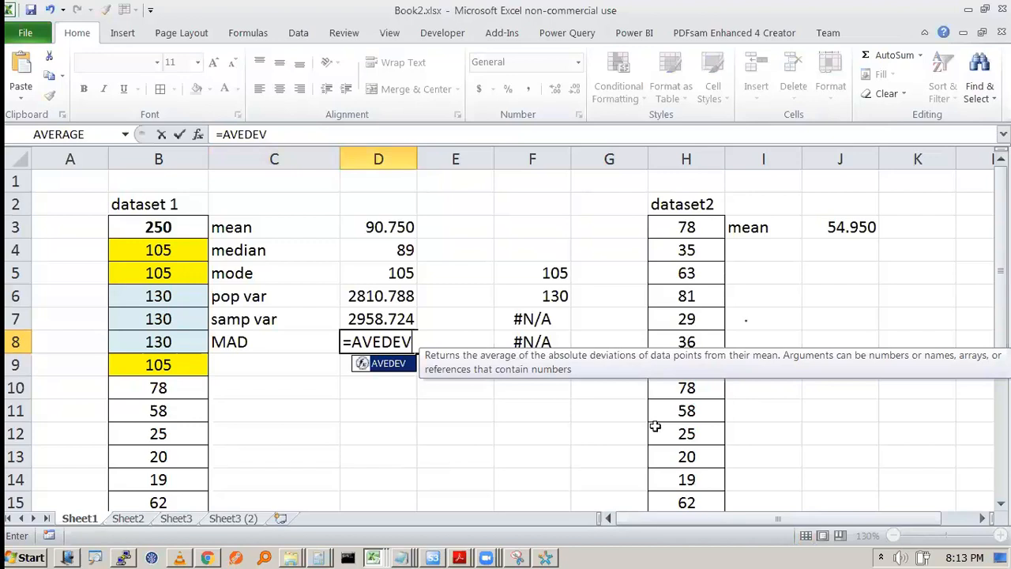
text(()
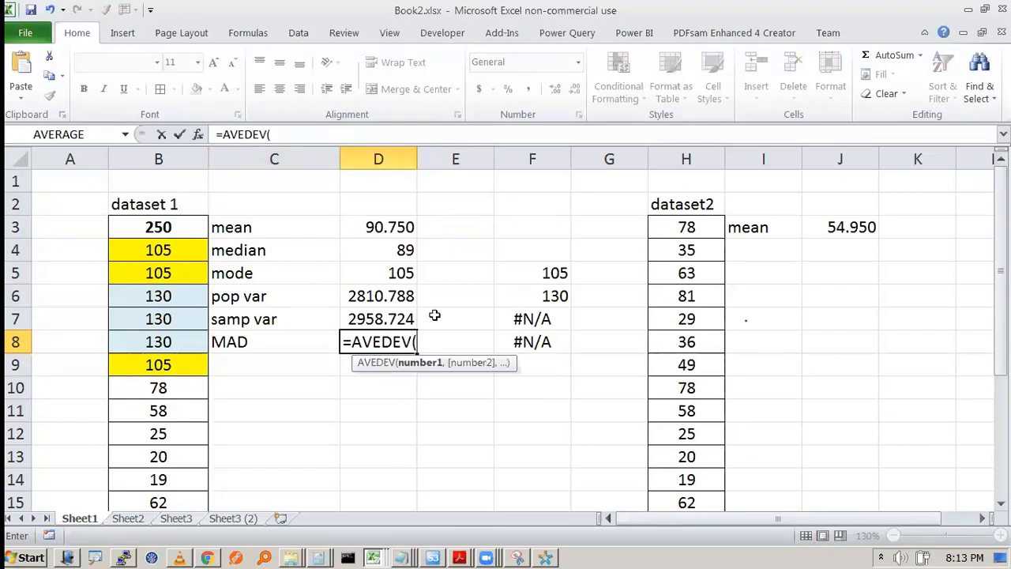
click(164, 241)
key(Up)
key(ctrl+shift+Down)
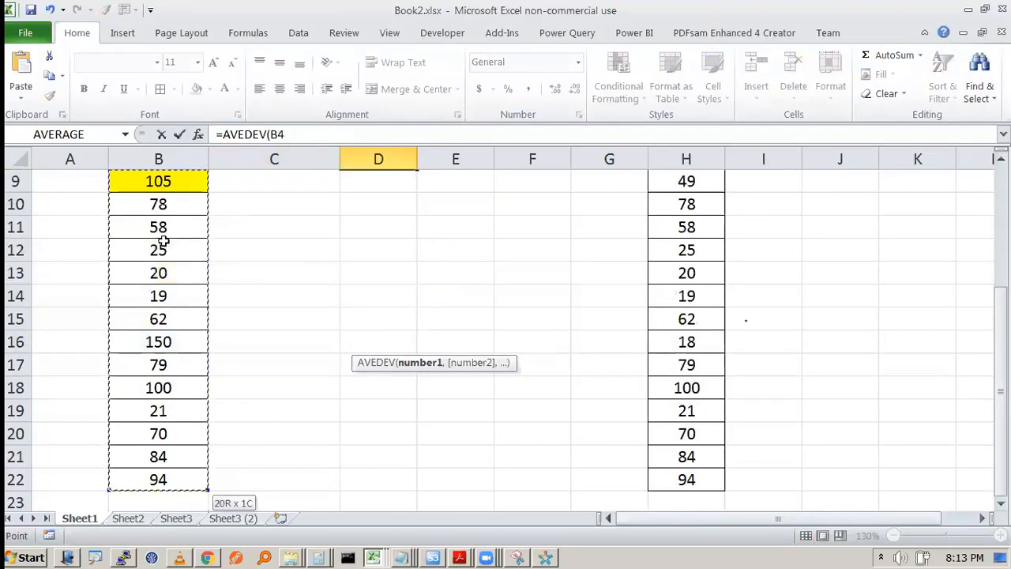
key(ctrl+Return)
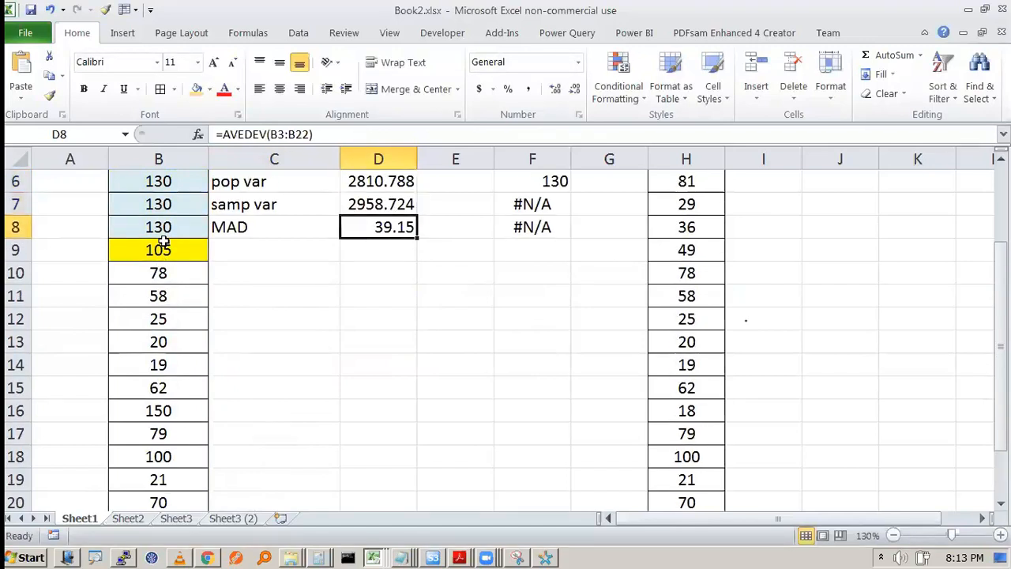
Step: On Sheet3, calculate the mean absolute deviation of the kg values in H8 with =AVEDEV(D3:D6)
click(183, 518)
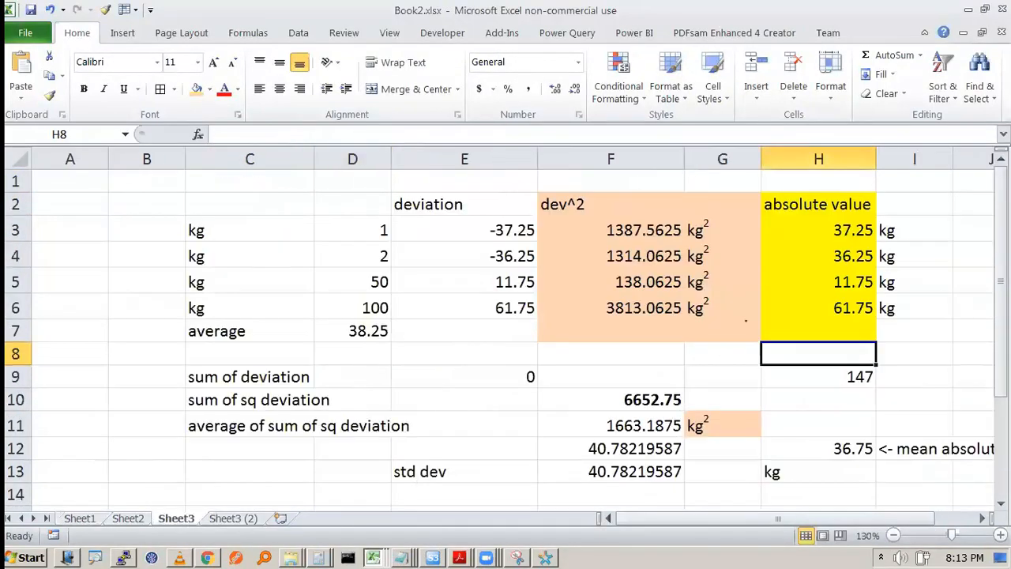
text(=av)
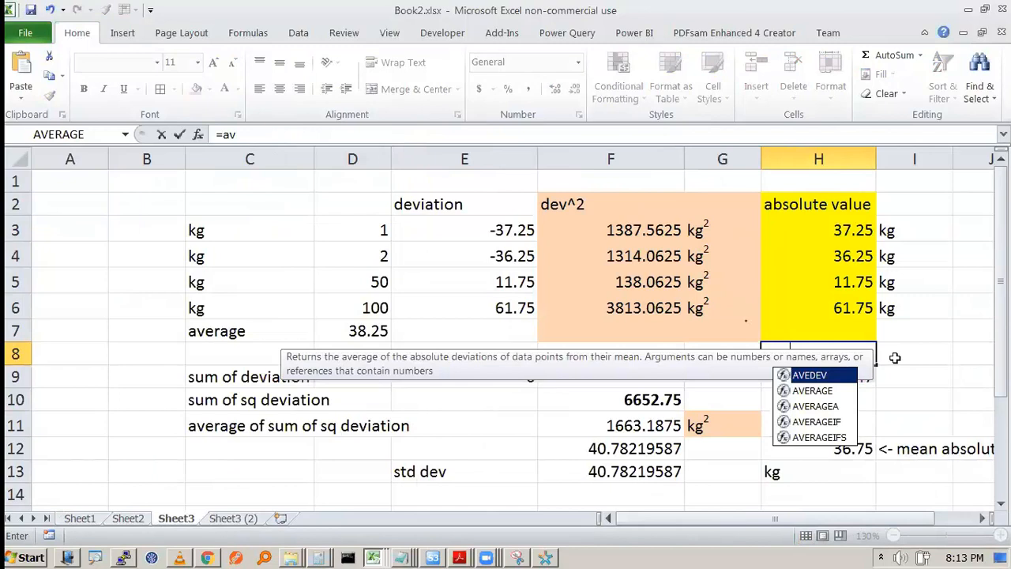
key(Tab)
drag(377, 235, 374, 307)
text())
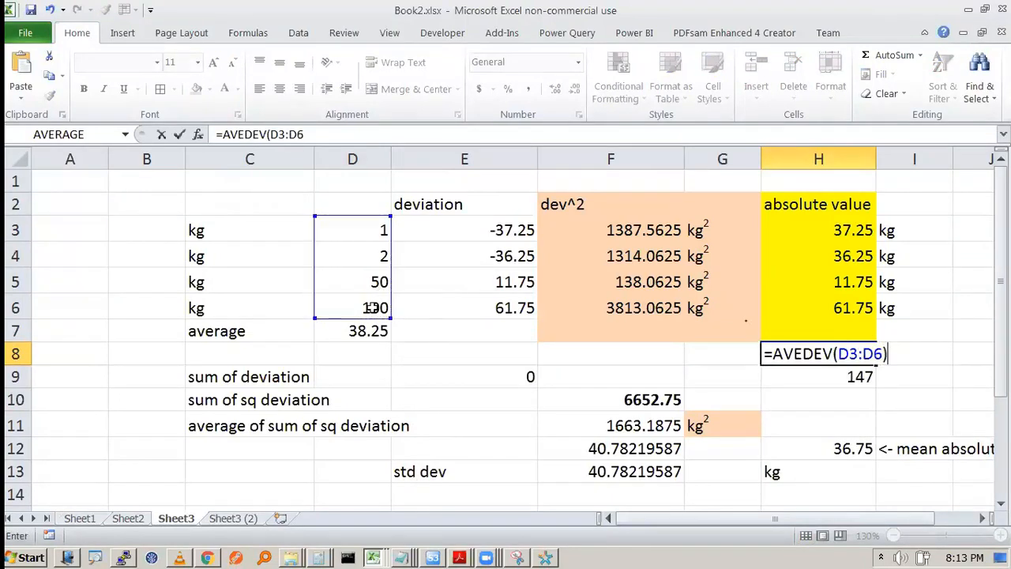
click(888, 353)
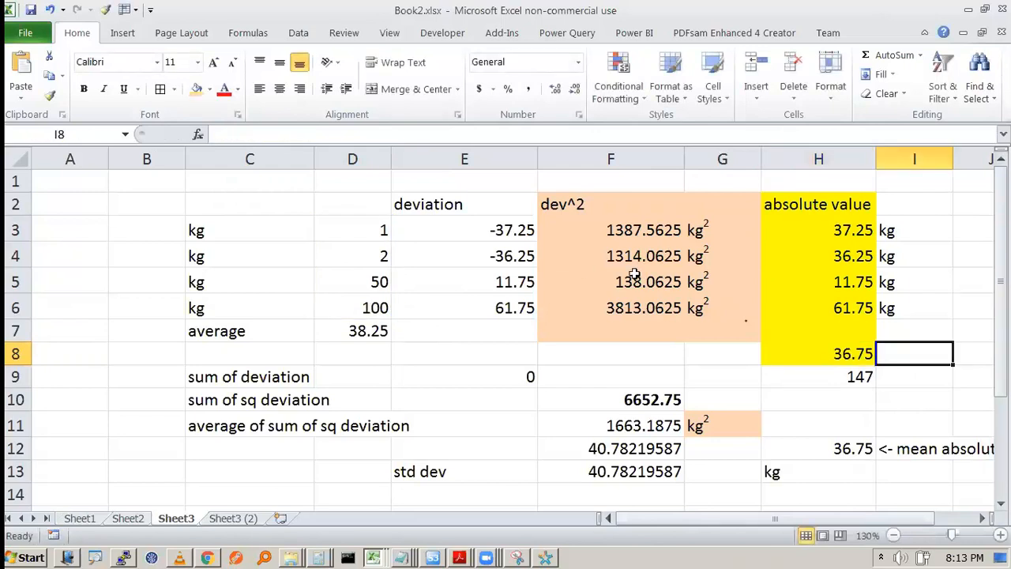
Step: Compare the AVEDEV formula in H8 with the manual mean absolute deviation formula in H12
click(864, 356)
click(855, 449)
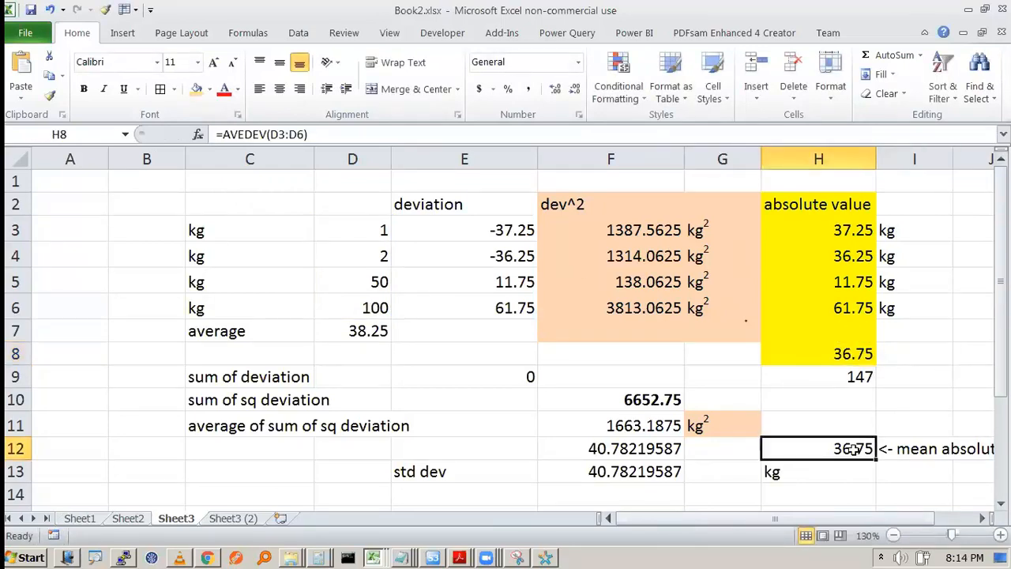
click(857, 362)
click(845, 440)
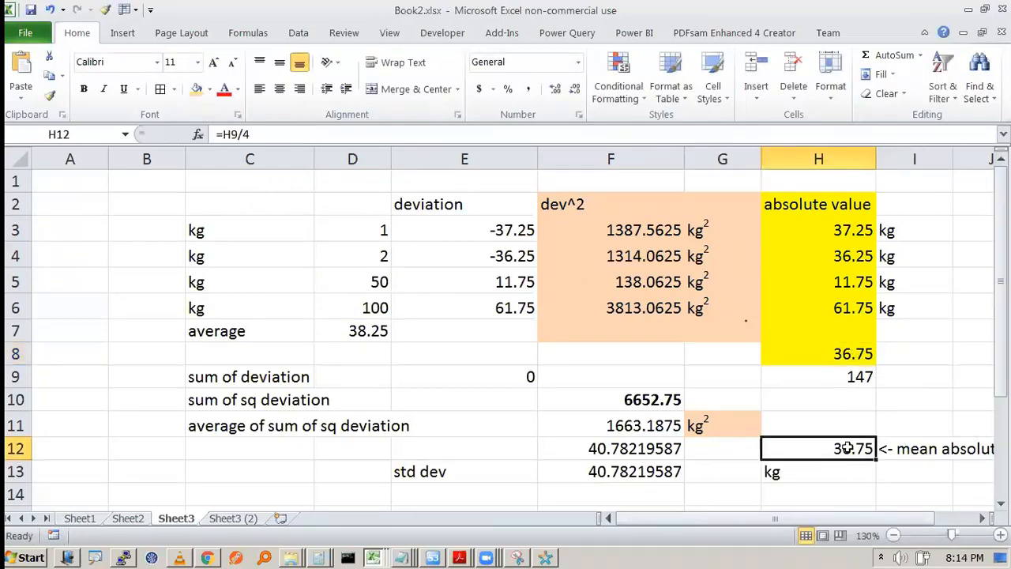
key(F2)
drag(612, 187, 837, 332)
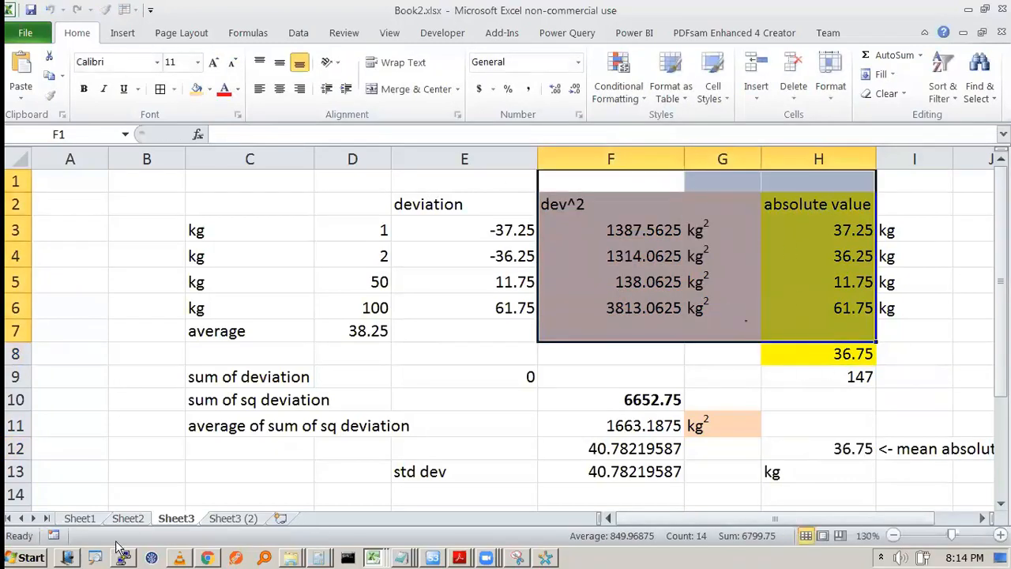
Step: Return to Sheet1 and inspect the AVEDEV formula in the MAD cell D8
click(93, 517)
click(266, 341)
click(384, 343)
key(F2)
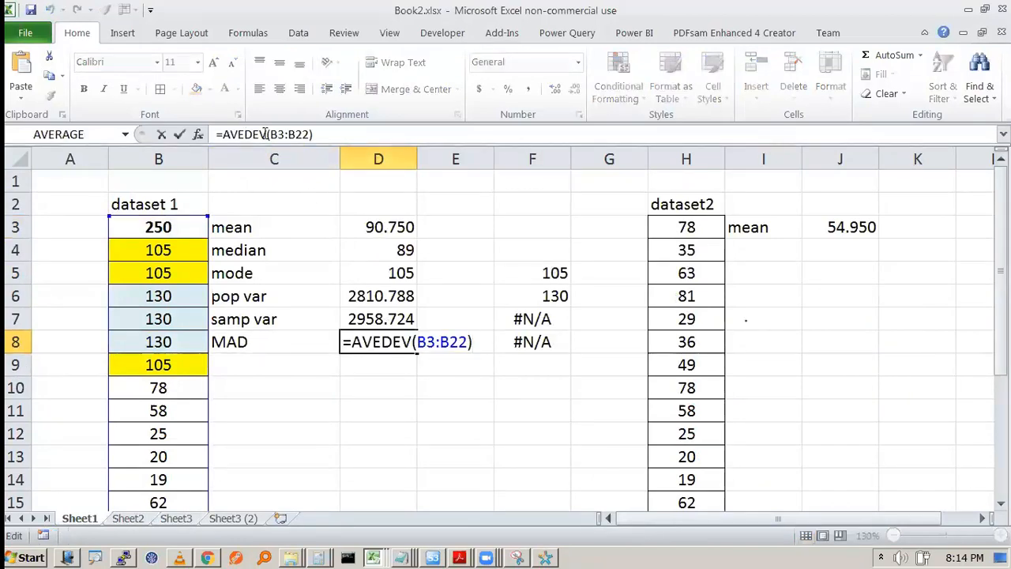
click(259, 133)
click(368, 334)
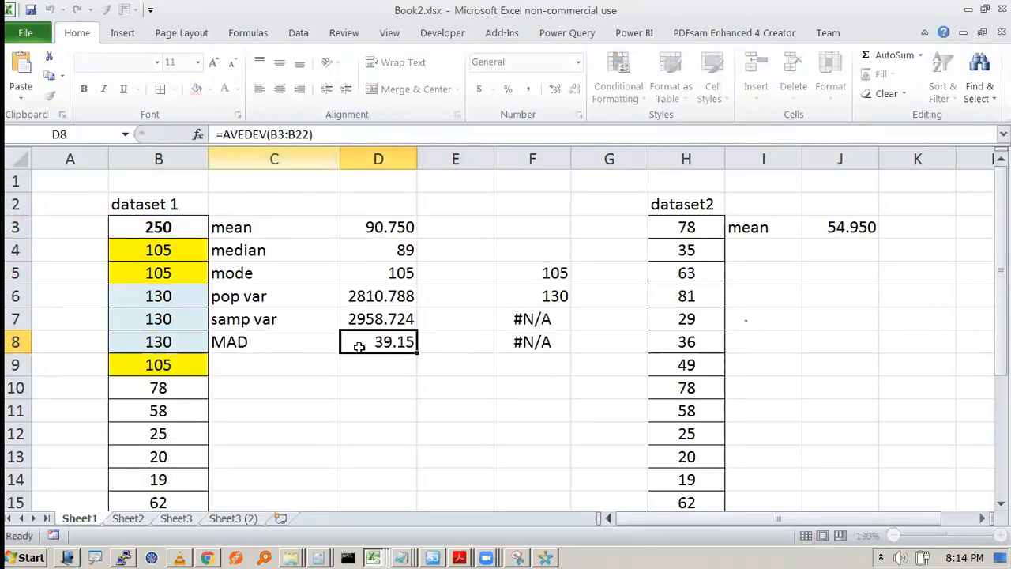
Step: Label cell C9 as "range" beneath the MAD label
click(261, 362)
text(range)
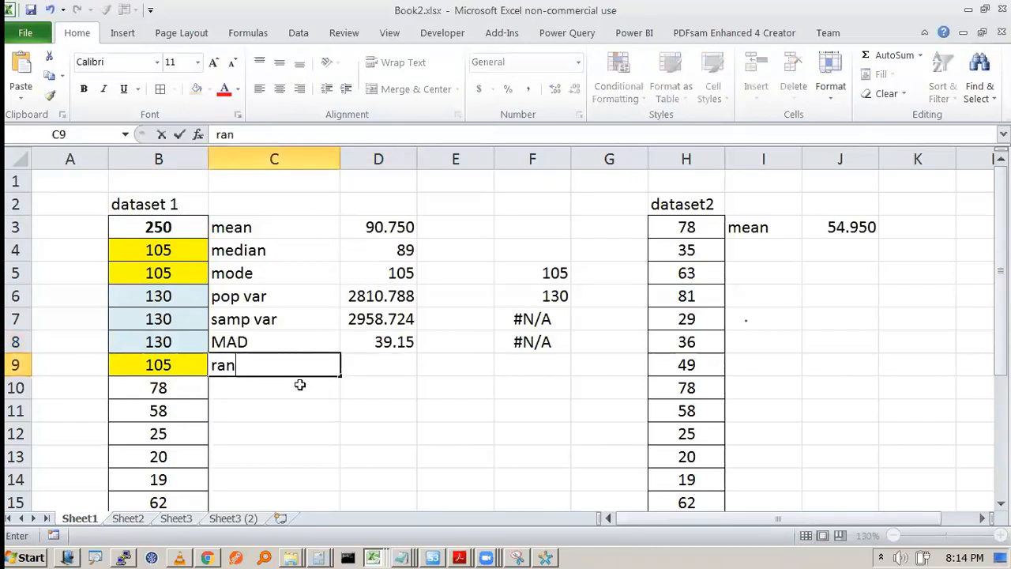
key(Tab)
Step: Calculate the range of dataset 1 in D9 with =MAX(B3:B22)-MIN(B3:B22)
text(=max)
key(Tab)
click(164, 224)
key(ctrl+shift+Down)
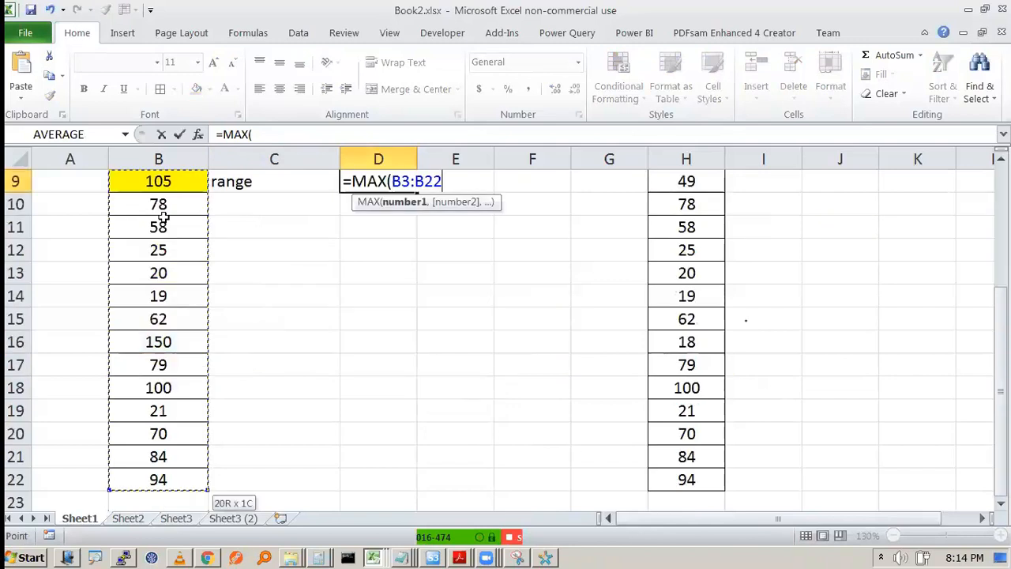
text()-min()
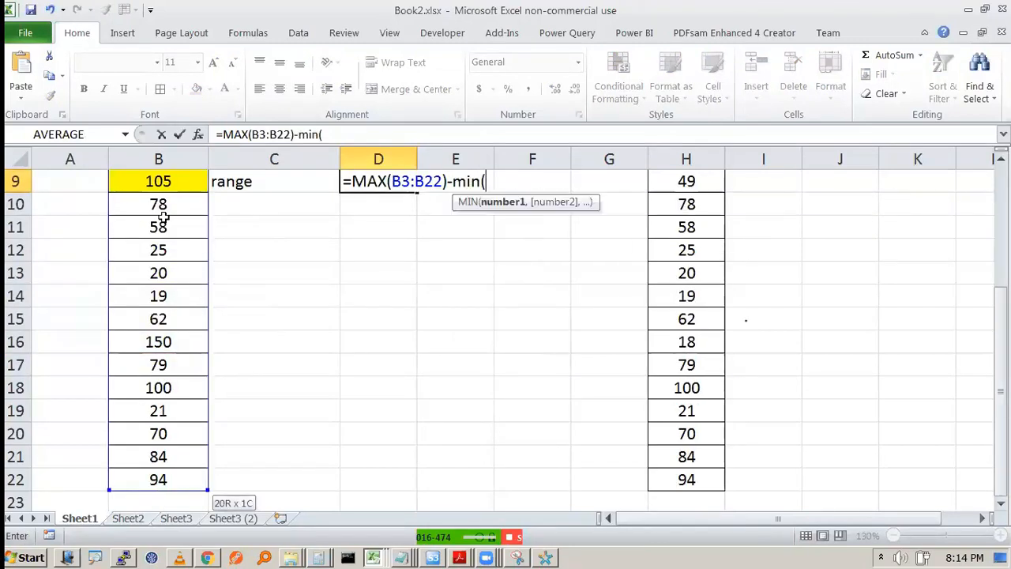
scroll(164, 218, up, 3)
click(169, 226)
key(ctrl+shift+Down)
text())
key(Return)
Step: Review the dataset 1 statistics and their formulas in columns C and D, including the range and sample variance
key(Left)
key(Up)
key(Up)
key(Up)
key(Up)
key(Up)
key(Down)
key(Down)
key(Down)
key(Right)
key(Down)
scroll(174, 229, up, 1)
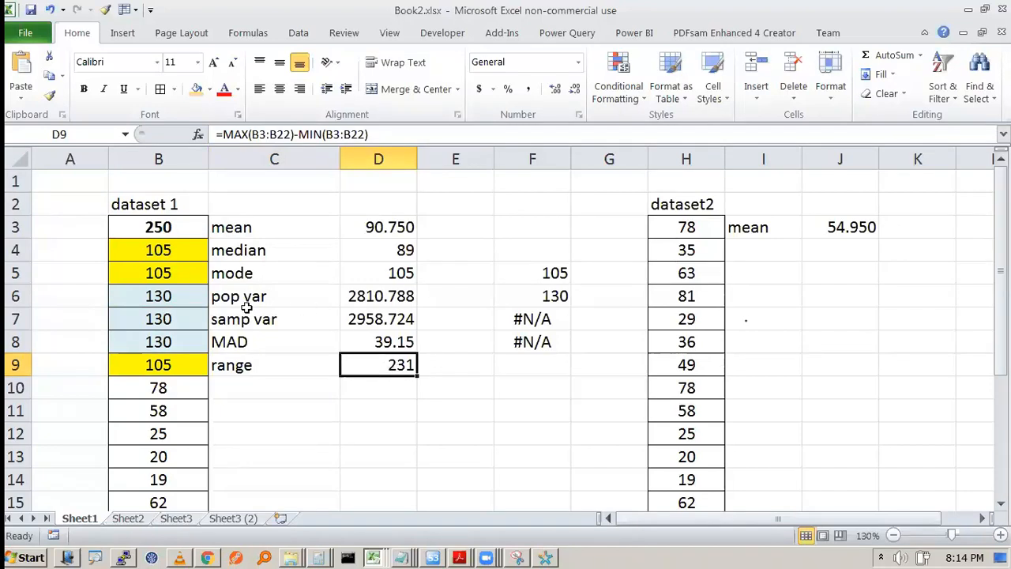
drag(241, 316, 369, 315)
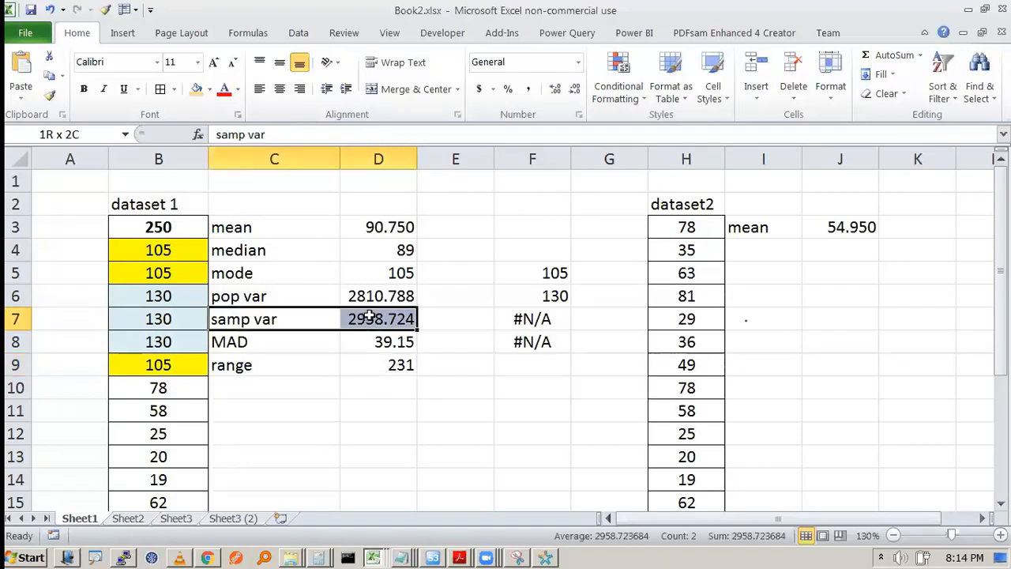
click(371, 317)
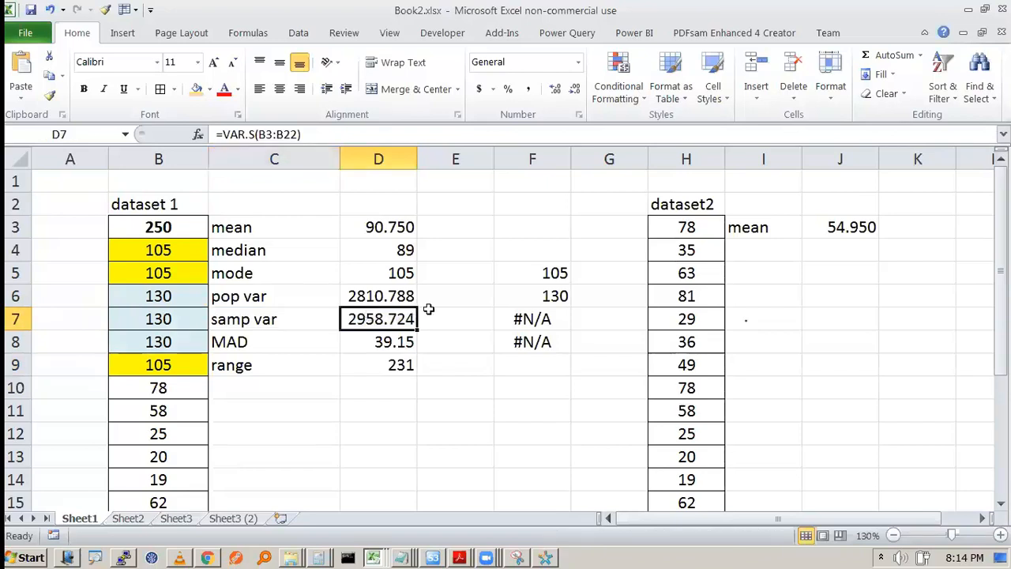
click(428, 309)
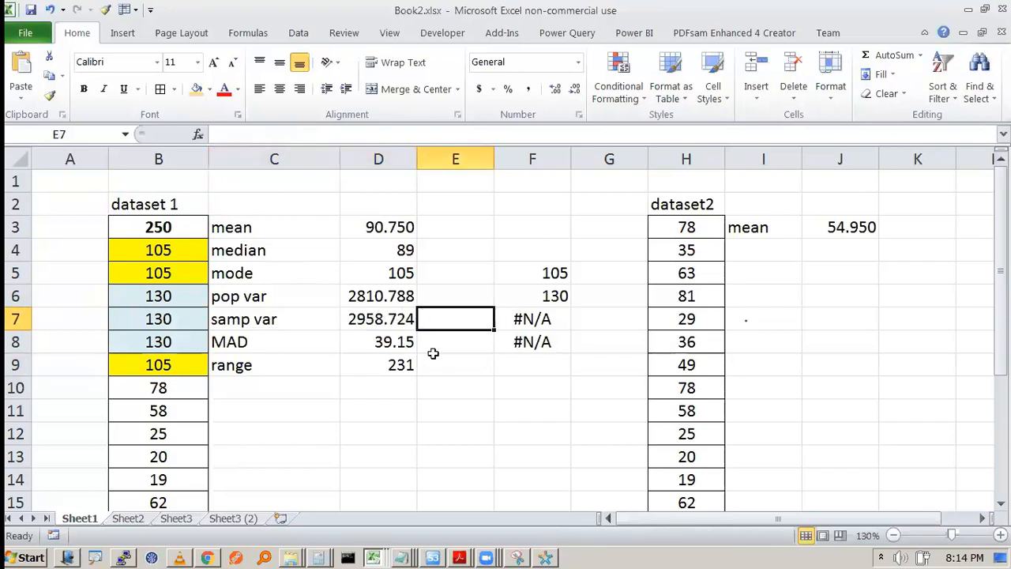
Step: Label C10 as "pop std dev" and C11 as "sam std dev" beneath the range label
click(291, 390)
text(s)
key(BackSpace)
key(BackSpace)
text(pop std dev)
key(Return)
text(sam)
key(BackSpace)
text(std dev)
key(Tab)
Step: Begin a formula with "=std" in D10 and compare the suggested STDEV.P, STDEV.S, STDEV and STDEVP functions
key(Up)
text(=std)
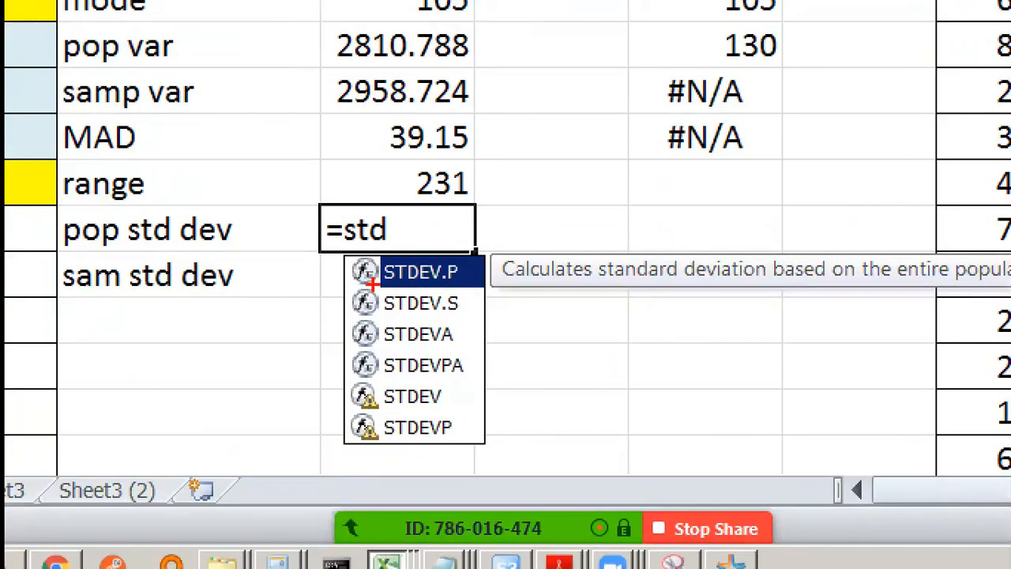
drag(374, 286, 445, 286)
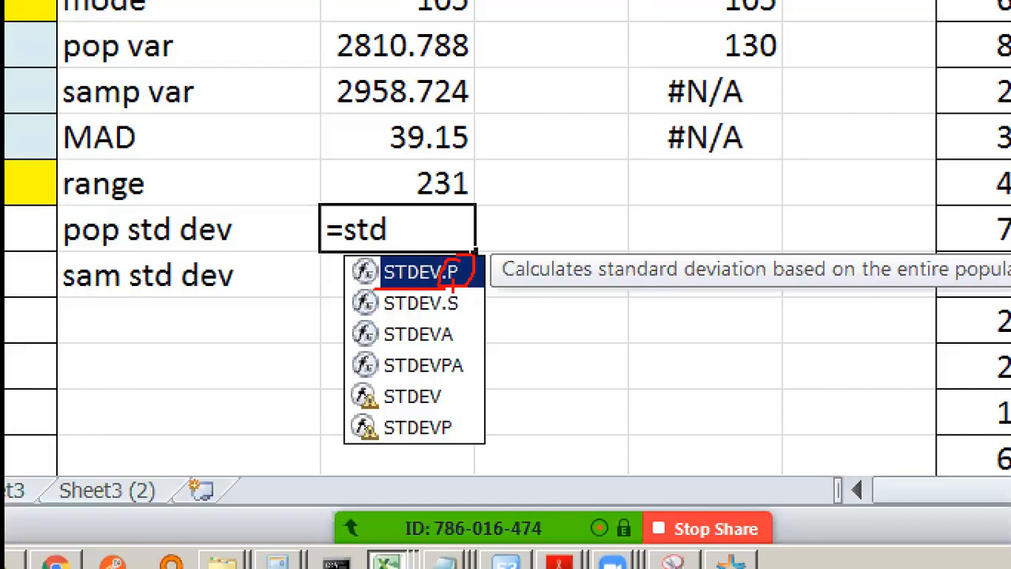
drag(392, 321, 466, 316)
mouse_move(338, 391)
mouse_down()
mouse_move(393, 382)
mouse_move(490, 452)
mouse_move(314, 399)
mouse_move(347, 385)
mouse_up()
drag(389, 442, 450, 440)
drag(402, 409, 440, 408)
drag(440, 408, 406, 409)
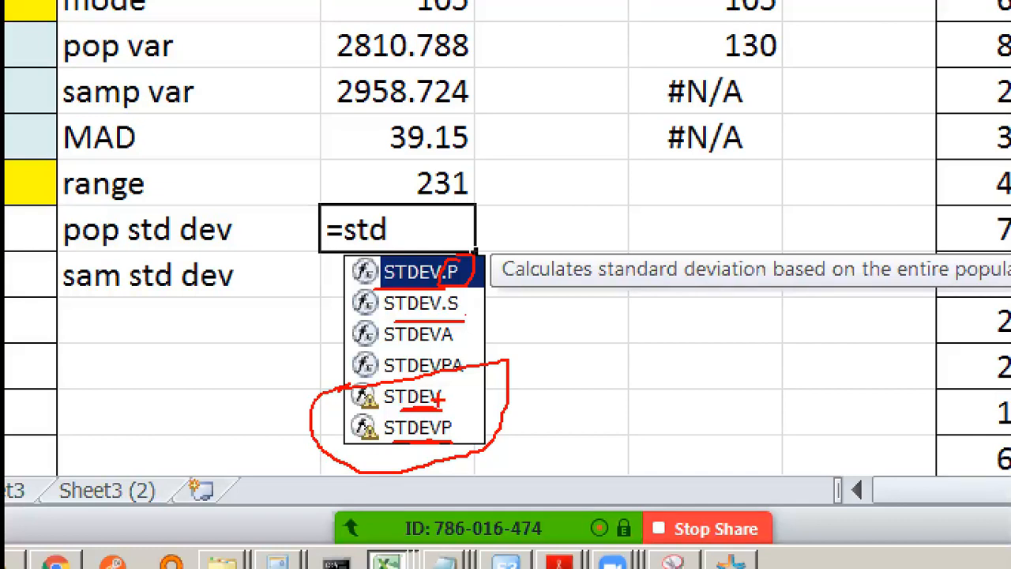
key(Escape)
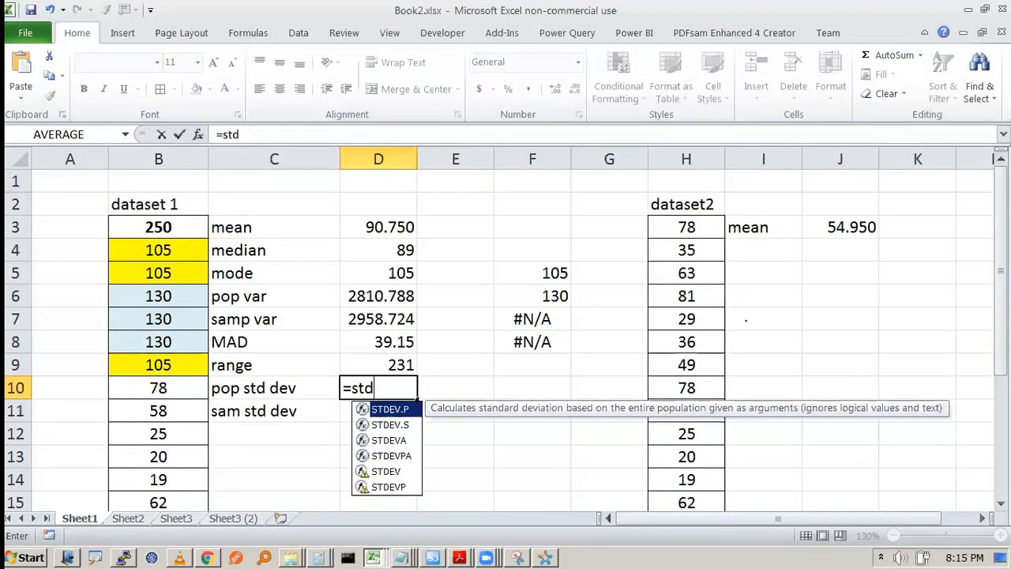
Step: Examine the description of the STDEVA function and its handling of logical values and text
click(396, 442)
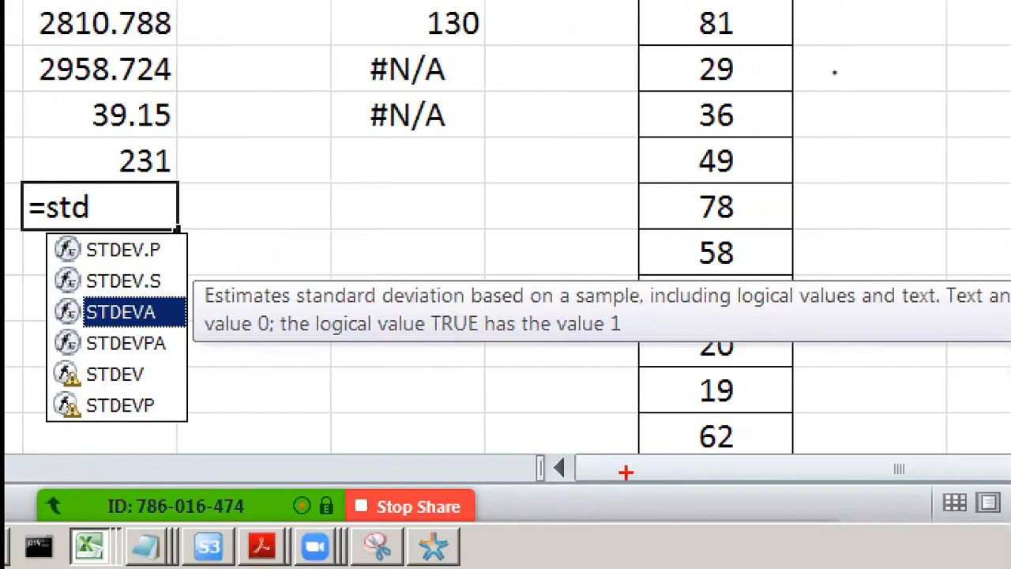
drag(381, 308, 447, 309)
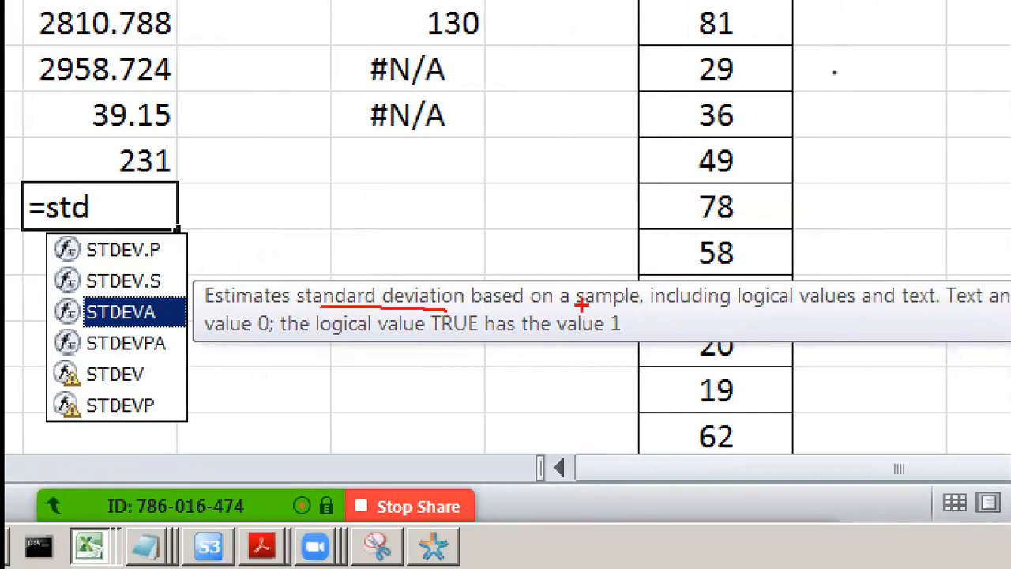
mouse_move(891, 317)
mouse_down()
mouse_move(793, 258)
mouse_move(726, 307)
mouse_move(833, 310)
mouse_up()
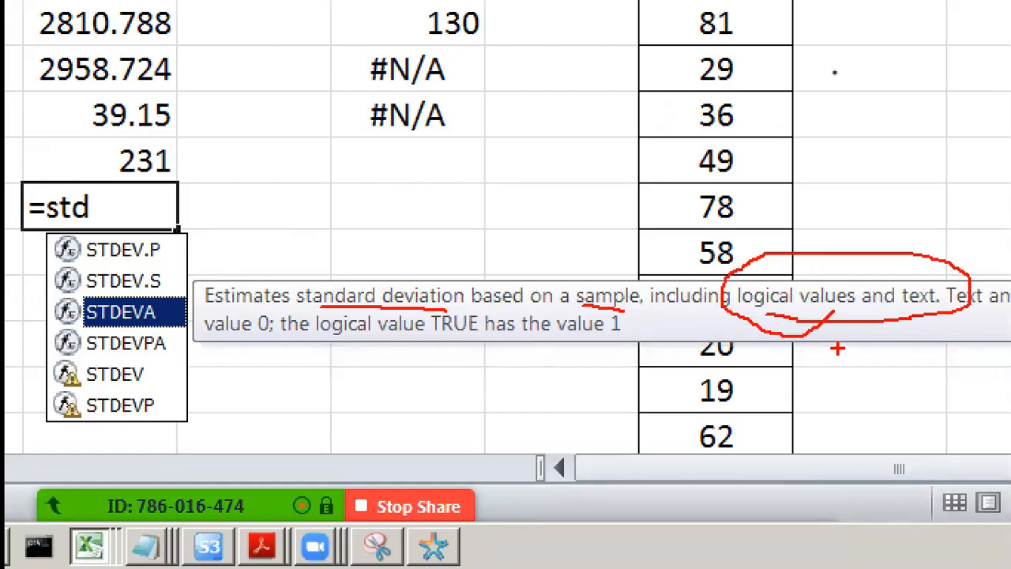
drag(107, 303, 170, 322)
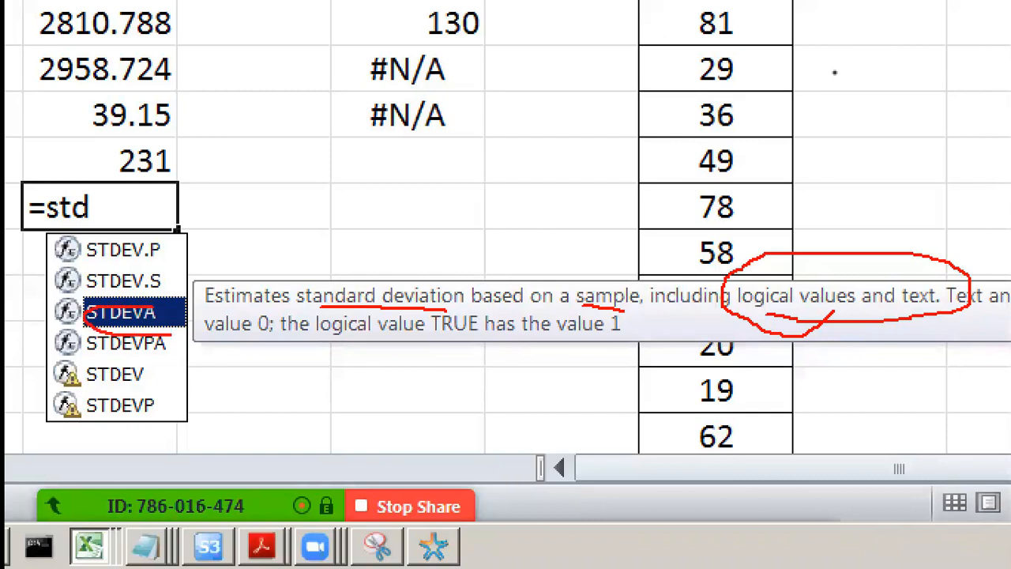
key(Escape)
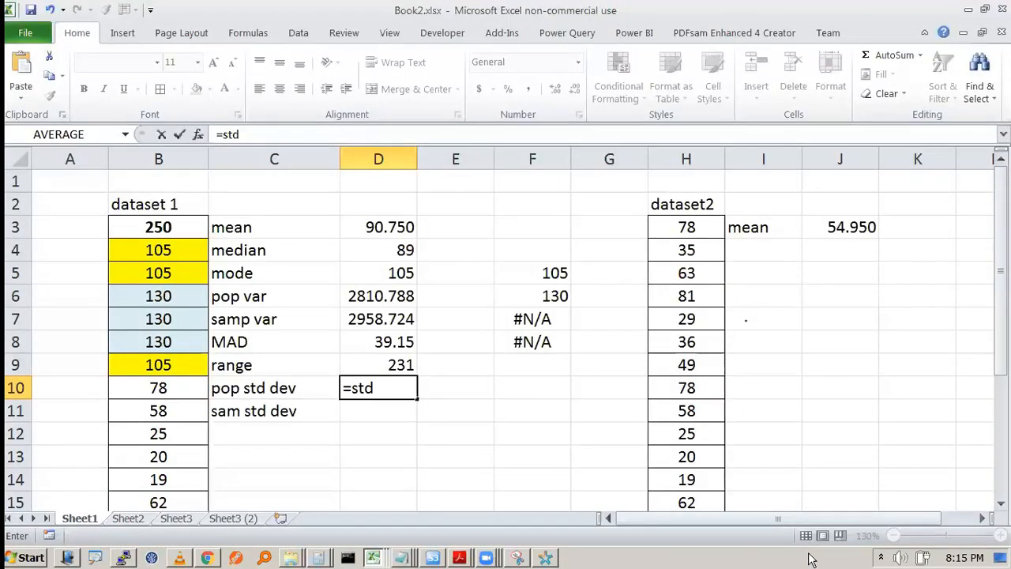
Step: Calculate the population standard deviation in D10 with =STDEV.P(B3:B25)
key(Tab)
click(143, 226)
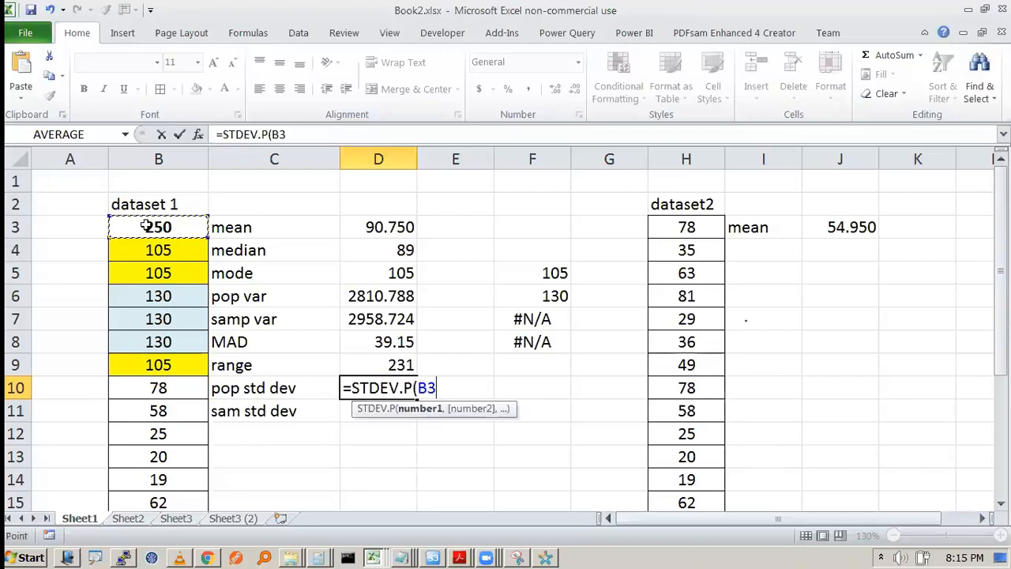
key(ctrl+shift+Down)
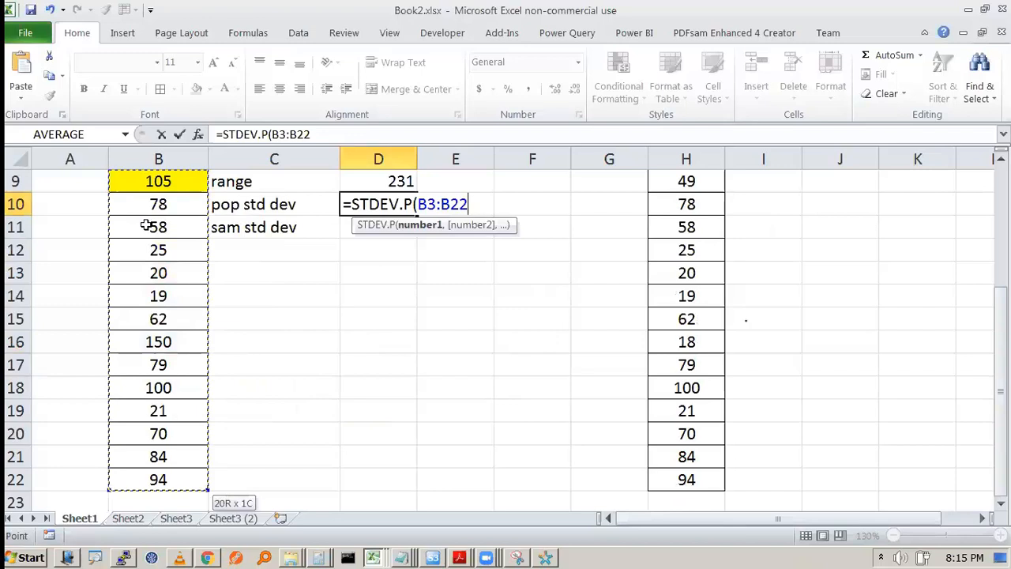
key(shift+Down)
key(shift+Down)
key(shift+Down)
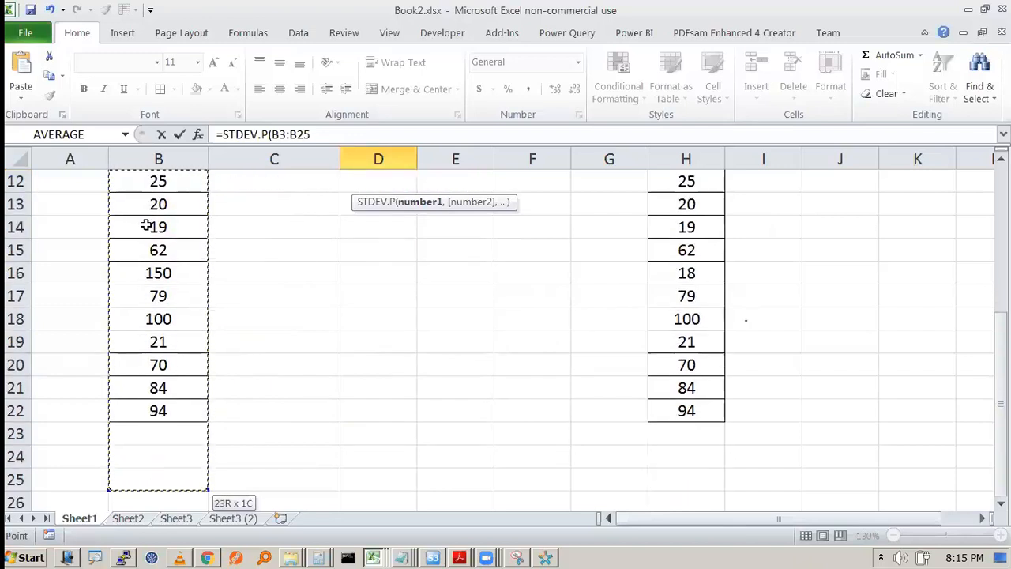
key(Return)
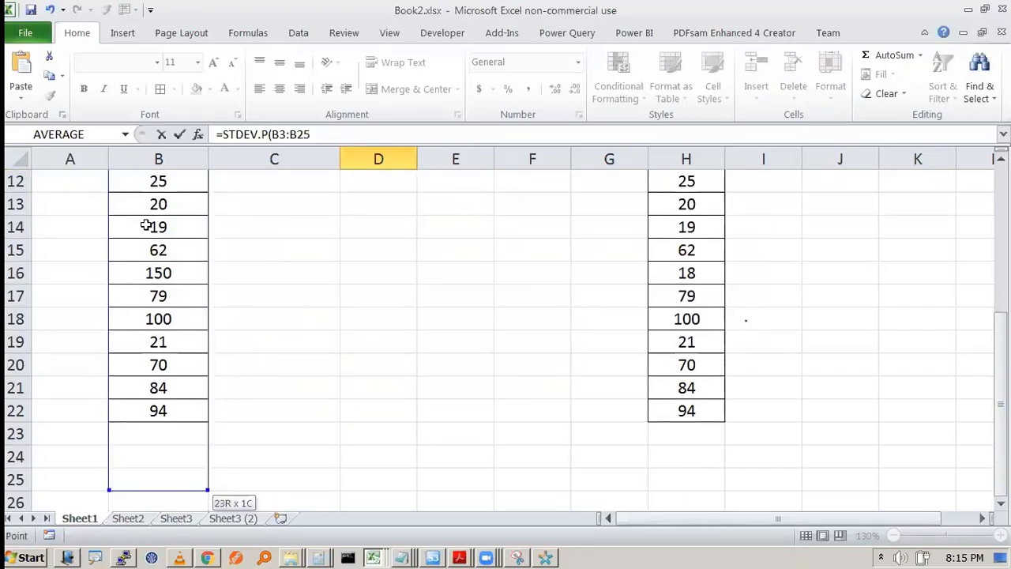
key(Up)
key(Up)
key(Up)
key(Down)
key(Down)
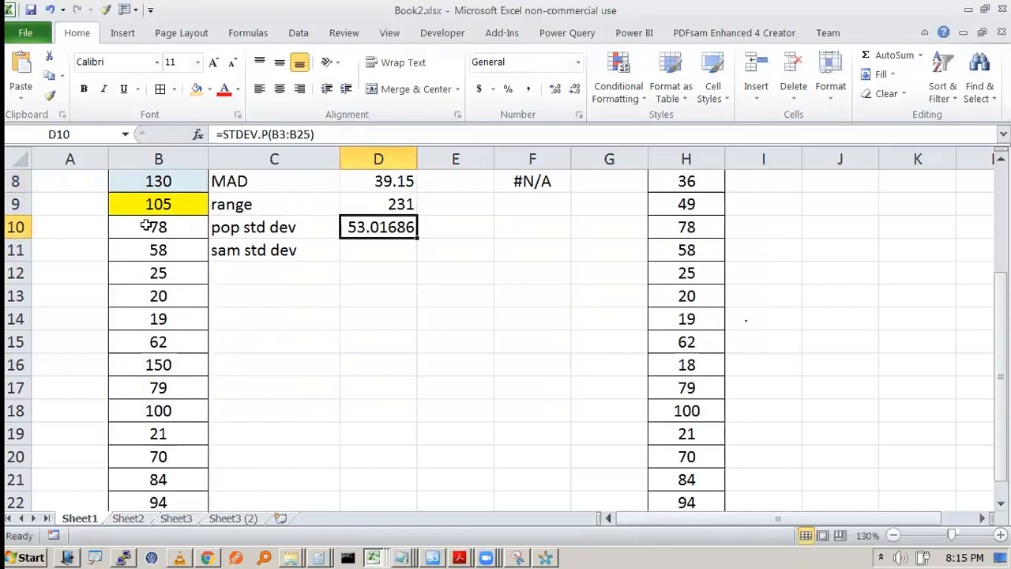
Step: Check which cells the population standard deviation formula in D10 references
key(F2)
key(Escape)
key(F2)
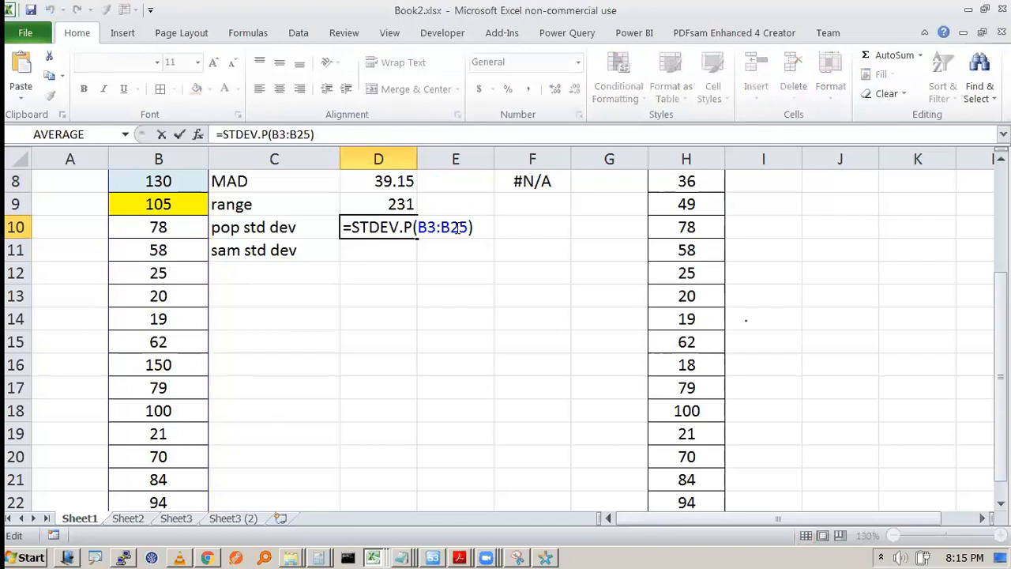
key(Escape)
Step: Calculate the population standard deviation in E10 with =STDEV.P(B3:B22), covering only the filled cells of dataset 1
click(385, 253)
key(Up)
key(Right)
text(=st)
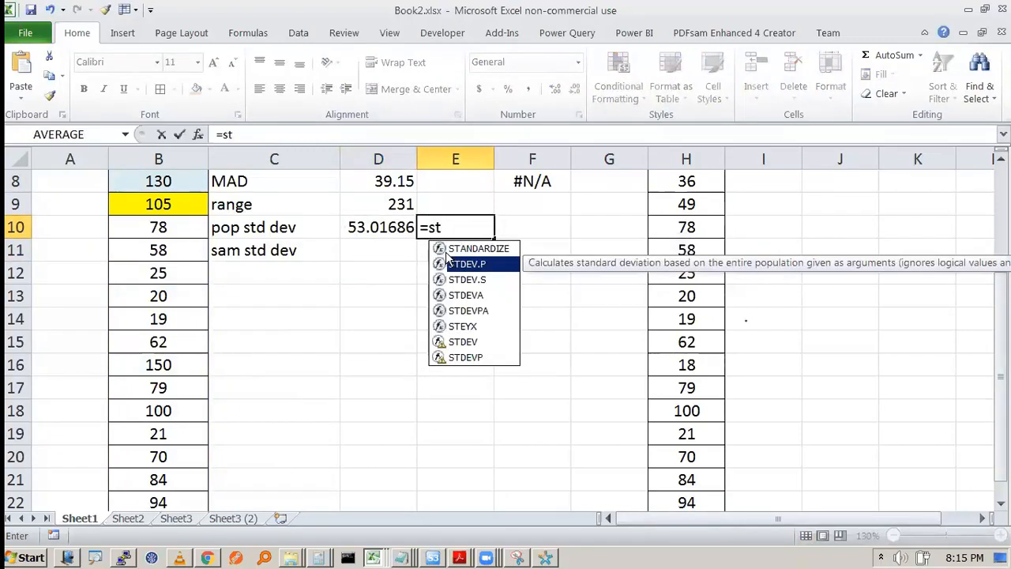
double_click(466, 263)
scroll(168, 231, up, 2)
drag(167, 204, 189, 498)
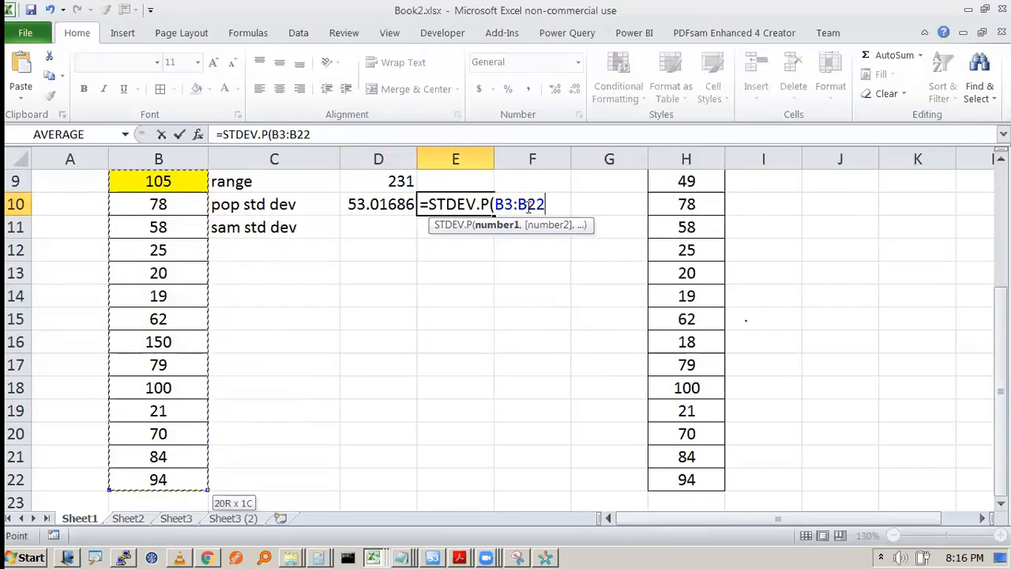
key(Return)
key(Up)
key(Up)
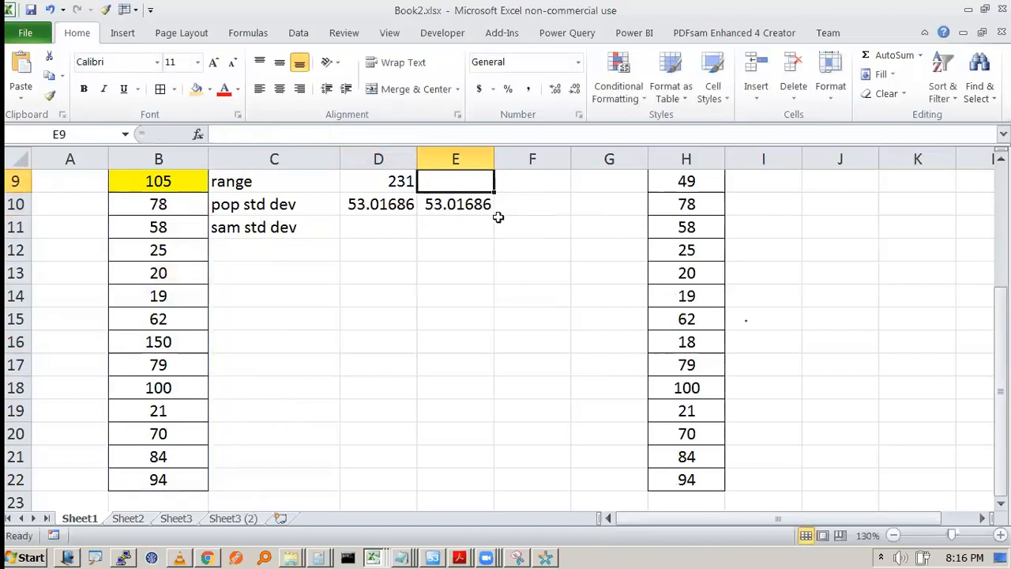
Step: Compare the cell ranges referenced by the STDEV.P formulas in D10 and E10, including the blank cells below dataset 1
double_click(422, 204)
key(Escape)
double_click(414, 207)
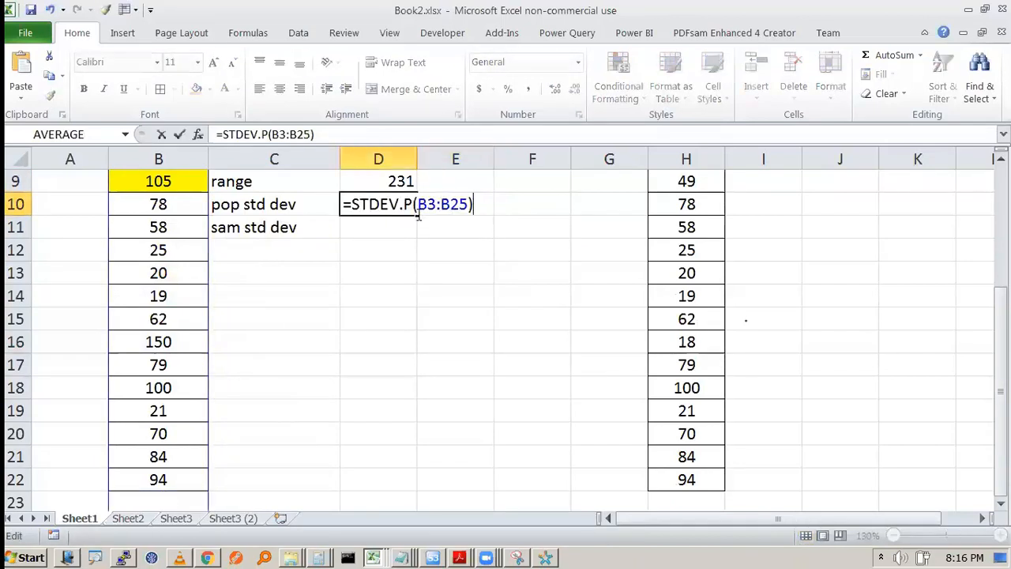
scroll(226, 406, down, 4)
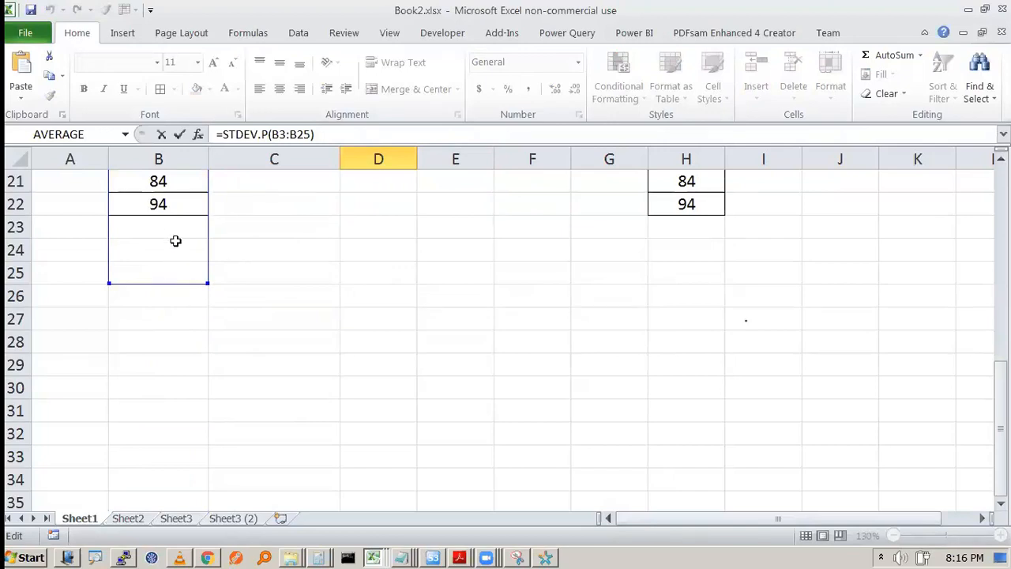
scroll(191, 240, up, 7)
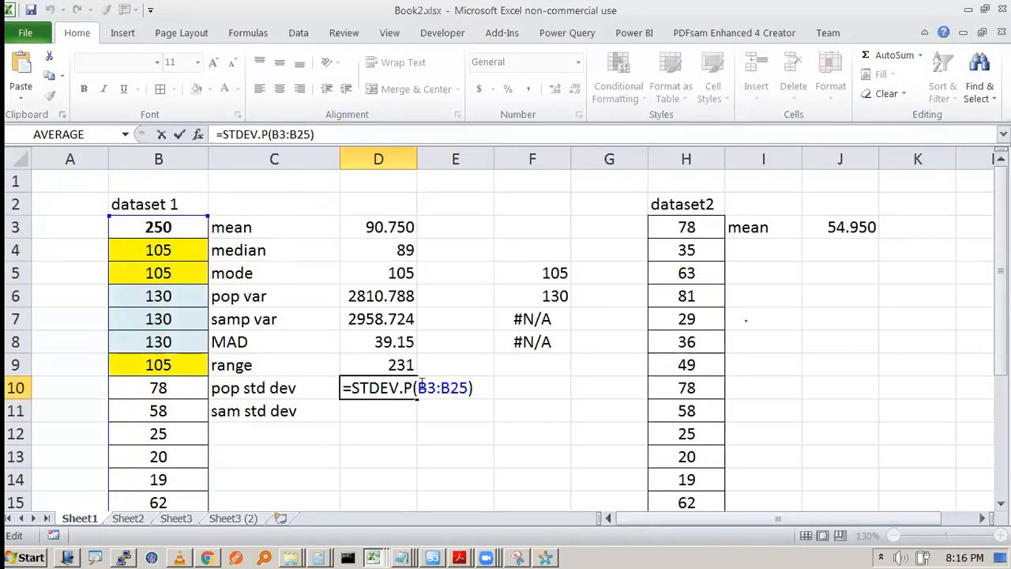
key(Escape)
key(F2)
key(Escape)
click(458, 387)
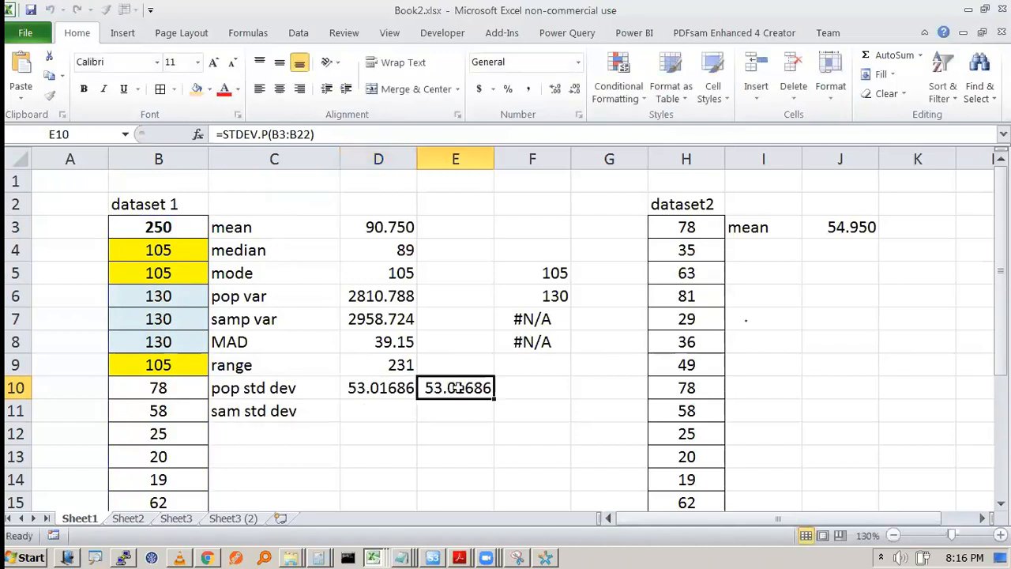
key(F2)
key(Escape)
click(402, 387)
key(F2)
key(Escape)
Step: Enter 0 in B23, directly below the last value of dataset 1
scroll(274, 390, down, 6)
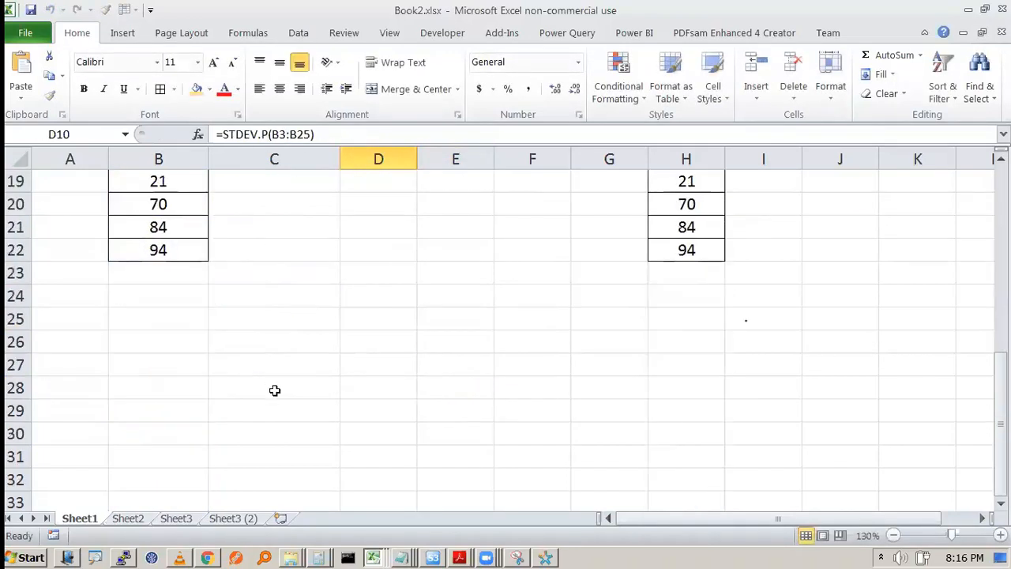
click(170, 270)
text(0)
click(333, 272)
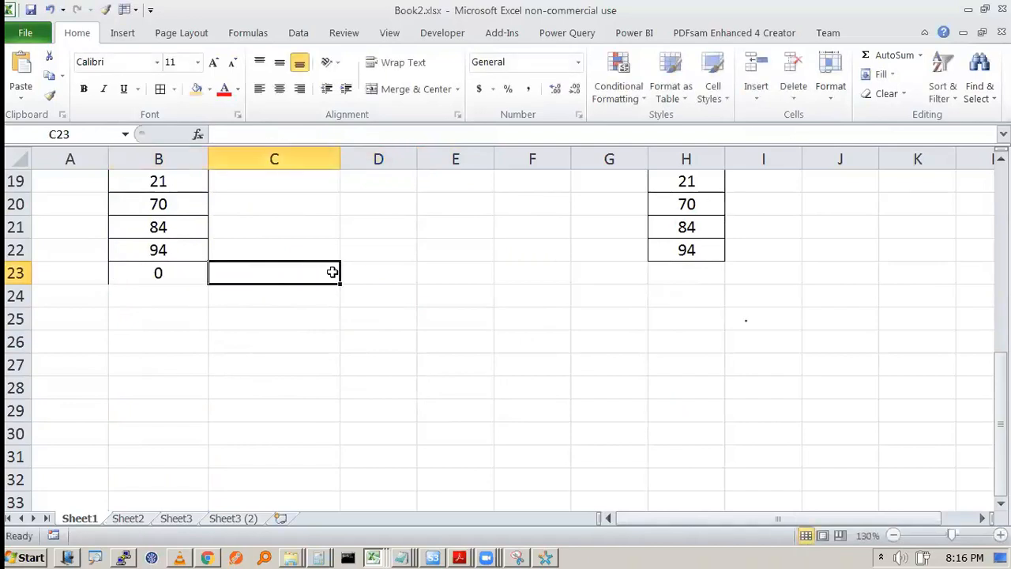
Step: Examine the result and cell range of the STDEV.P formula in D10 with the 0 in place
scroll(332, 268, up, 6)
scroll(407, 380, down, 1)
click(451, 319)
click(396, 317)
click(351, 340)
click(365, 314)
key(F2)
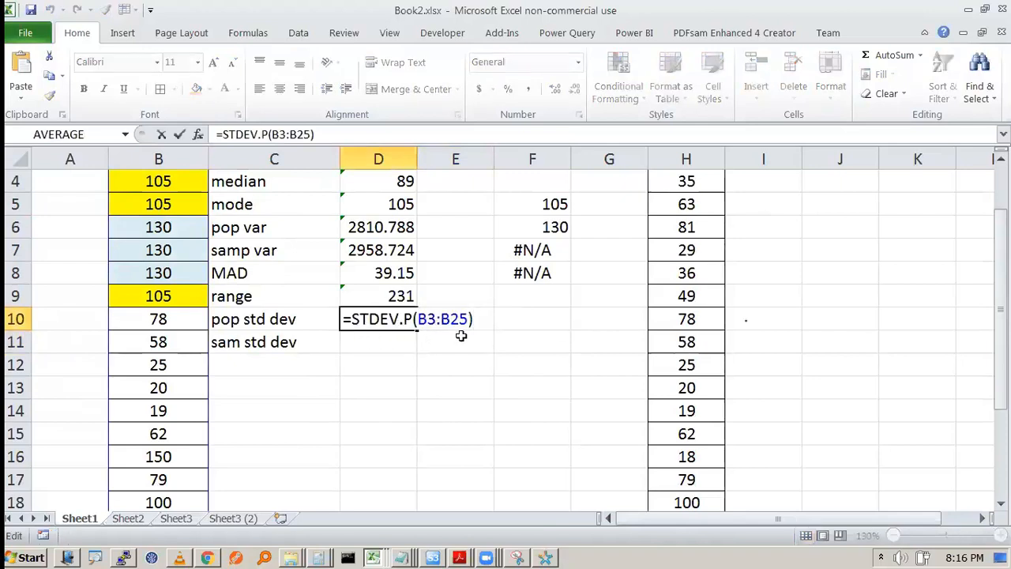
key(ctrl+Return)
key(F2)
key(ctrl+Return)
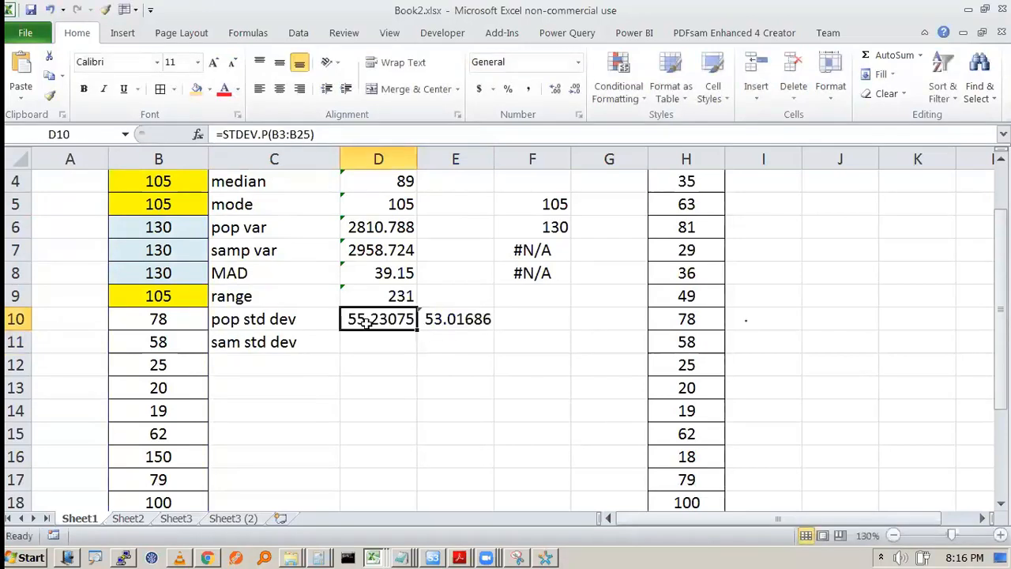
Step: Check whether the STDEV.P range in E10 takes in the 0 in B23
scroll(260, 442, down, 4)
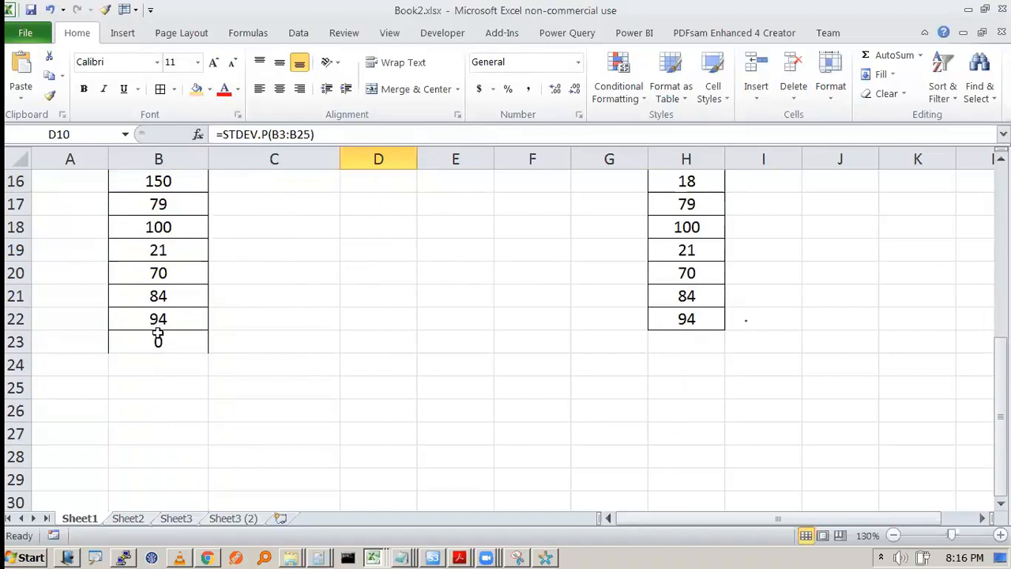
scroll(158, 328, up, 4)
scroll(438, 355, up, 1)
click(458, 366)
click(462, 388)
key(F2)
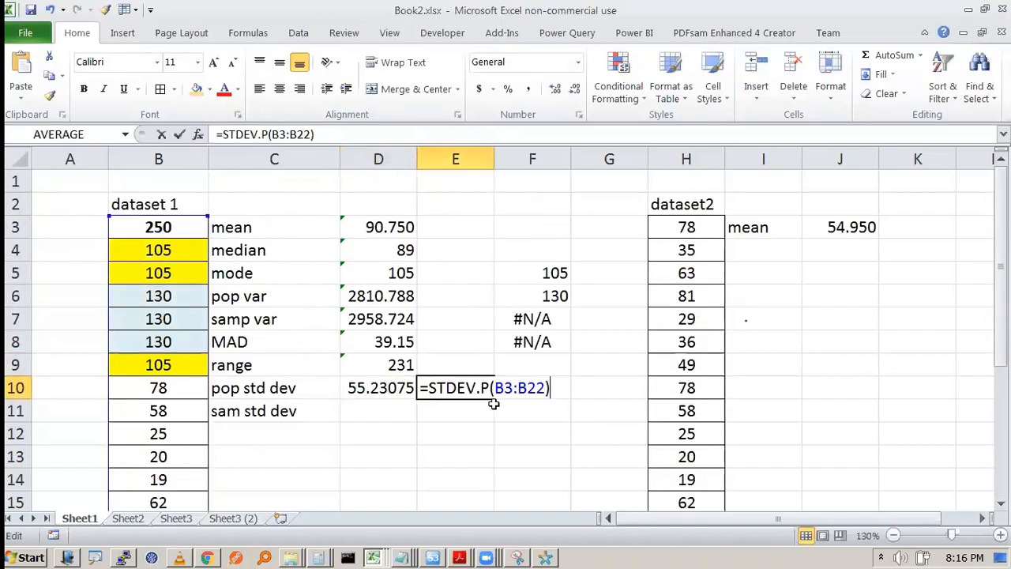
scroll(162, 250, down, 4)
scroll(164, 251, down, 1)
scroll(366, 362, up, 2)
key(Escape)
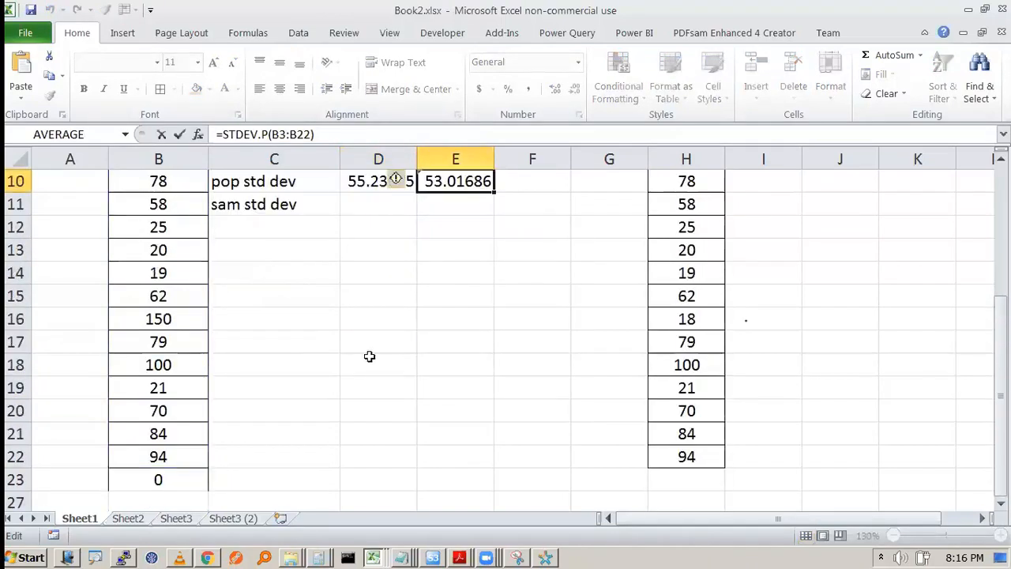
Step: Undo the entry of 0 in B23 and recheck the range of the D10 formula
key(ctrl+z)
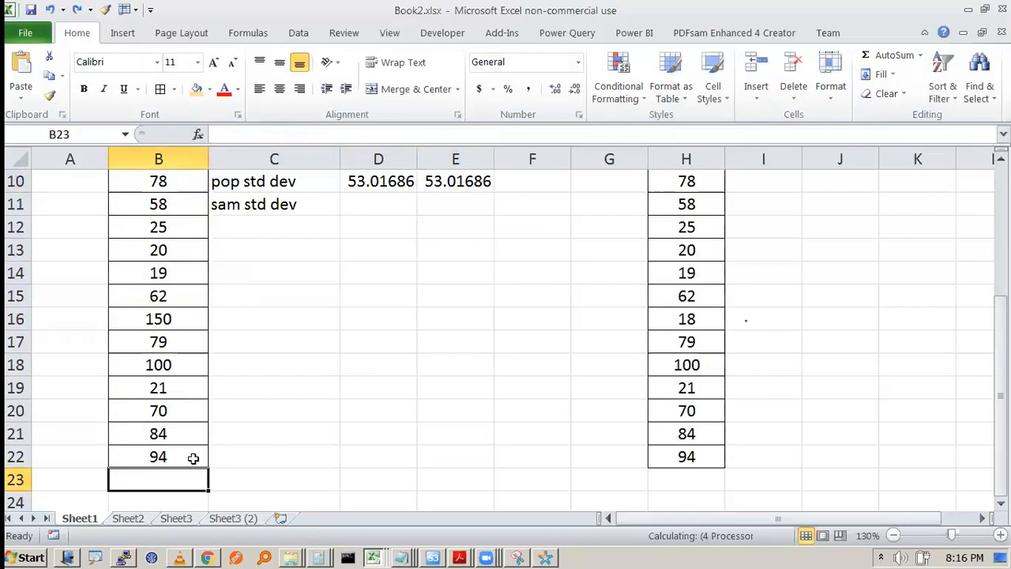
scroll(190, 452, down, 2)
click(169, 359)
click(176, 343)
scroll(379, 304, up, 4)
double_click(363, 319)
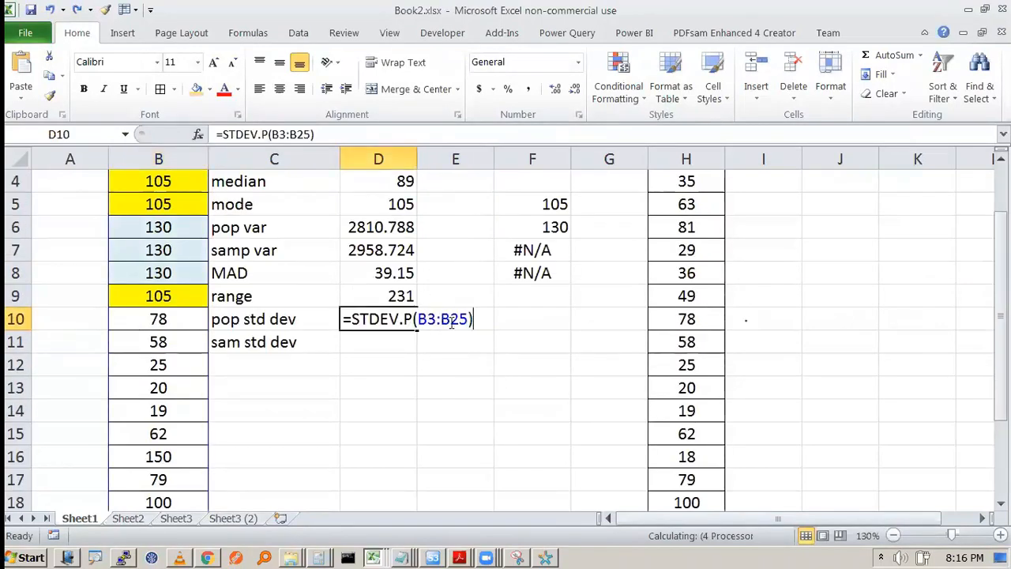
key(Escape)
Step: Enter the text "a" in B23 and check the STDEV.P formula in D10
scroll(223, 403, down, 3)
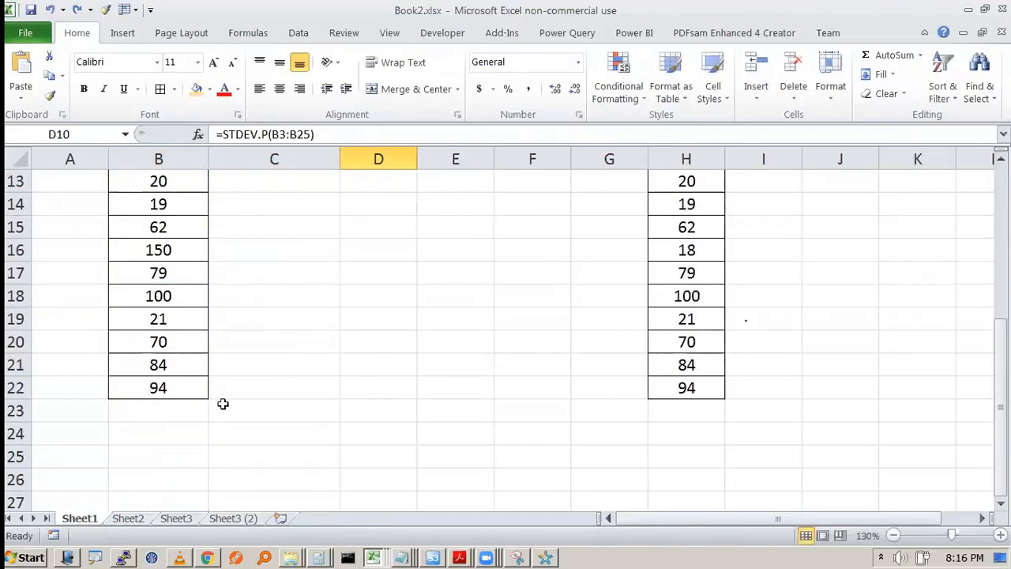
click(189, 410)
text(a)
click(390, 370)
scroll(390, 370, up, 4)
click(395, 387)
double_click(395, 387)
key(Escape)
Step: Enter the text "aa" in B24 and recheck the STDEV.P formula in D10
scroll(403, 403, down, 3)
click(146, 493)
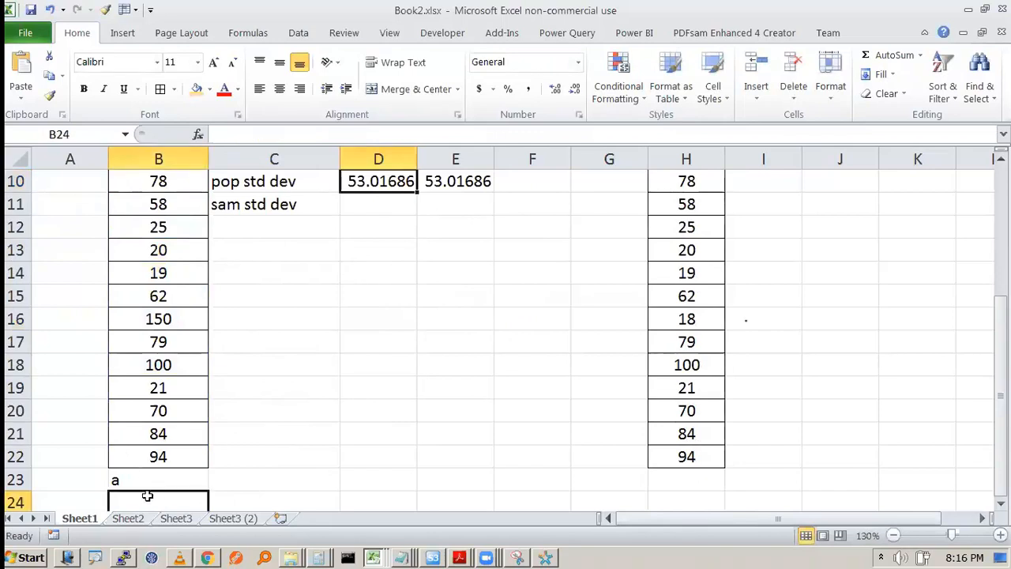
text(aa)
click(350, 454)
scroll(350, 455, up, 4)
double_click(412, 381)
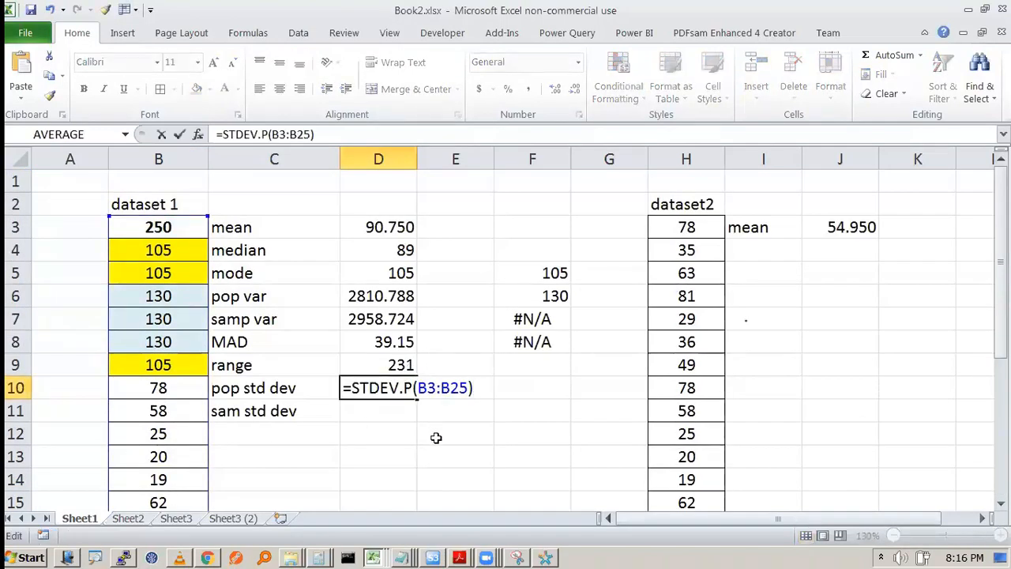
key(Return)
Step: Calculate the standard deviation in F10 with =STDEVA(B3:B25), so that text cells are counted
key(Right)
key(Right)
key(Up)
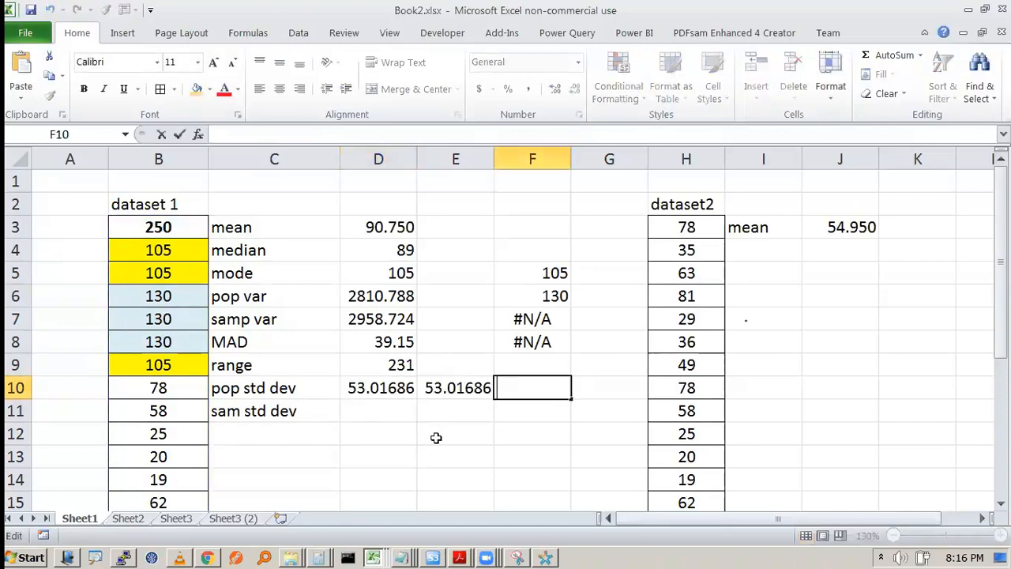
text(=STDEV.P(B3:B25))
key(BackSpace)
key(BackSpace)
key(BackSpace)
key(BackSpace)
key(BackSpace)
key(BackSpace)
key(BackSpace)
key(BackSpace)
key(BackSpace)
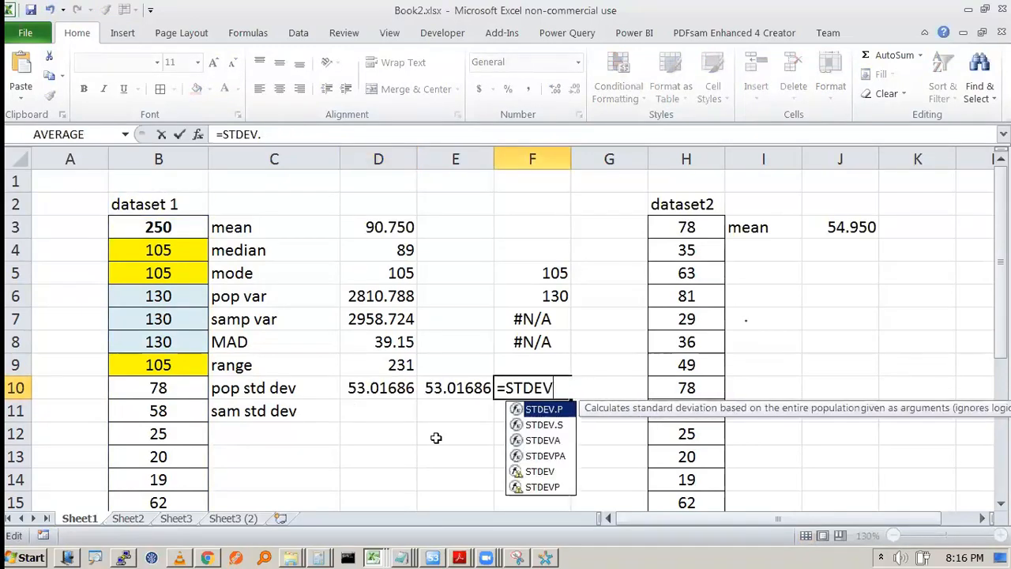
key(Down)
key(Down)
key(Tab)
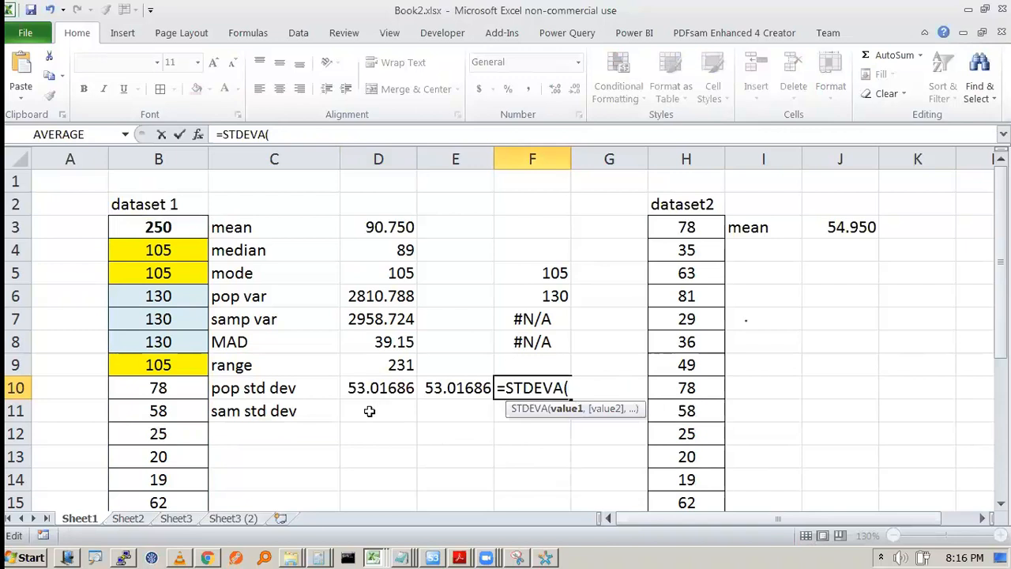
click(184, 232)
key(ctrl+shift+Down)
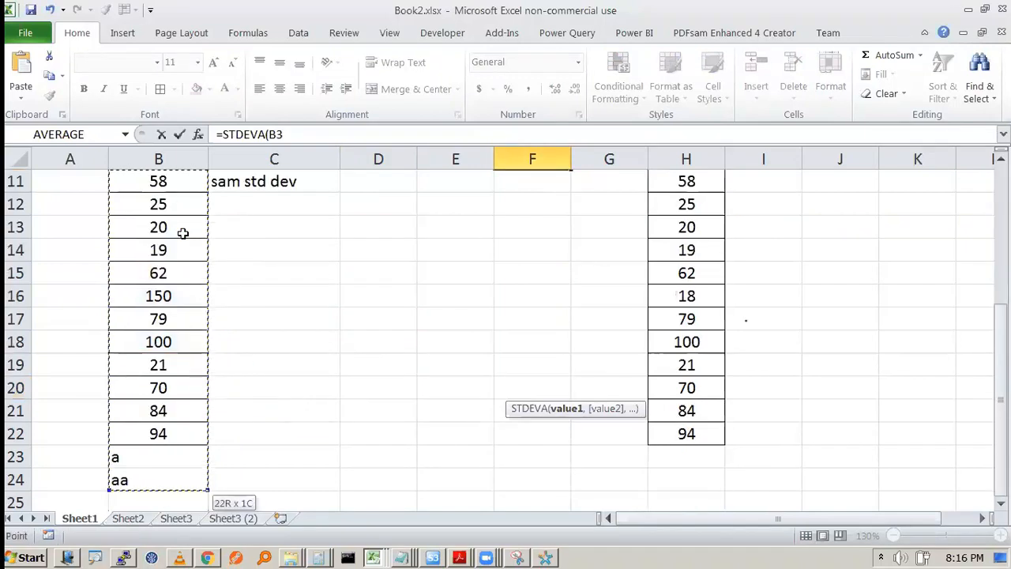
key(shift+Down)
key(ctrl+Return)
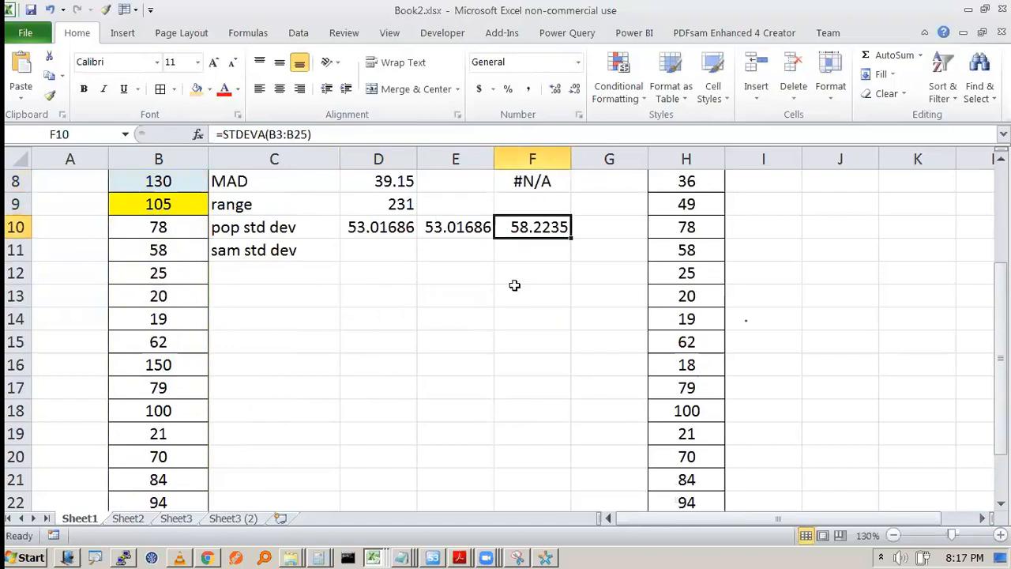
Step: Compare the functions and ranges of the STDEVA formula in F10 and the STDEV.P formula in D10
double_click(539, 227)
key(Escape)
click(390, 224)
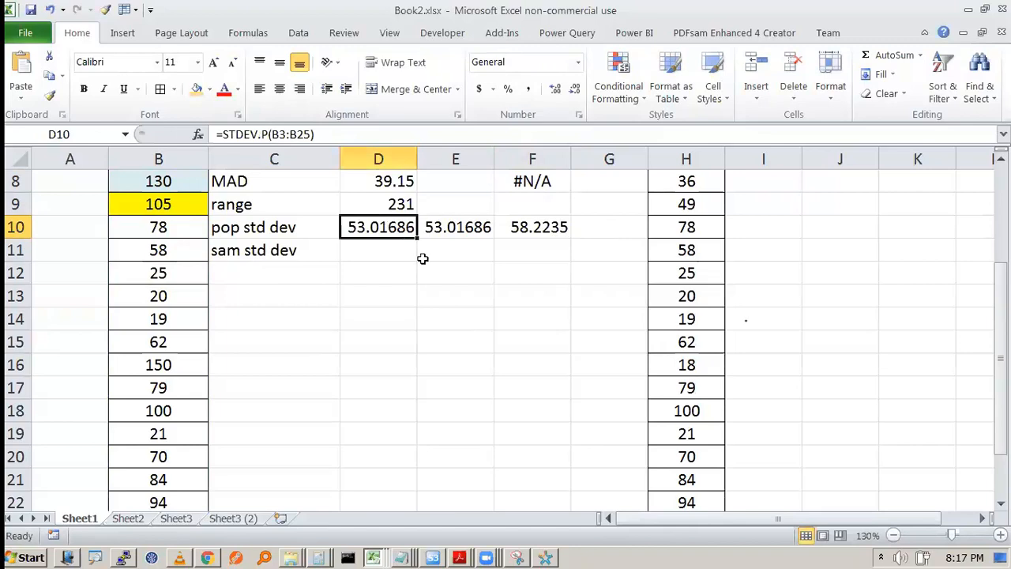
key(F2)
scroll(205, 343, down, 5)
scroll(205, 343, up, 2)
scroll(150, 340, up, 2)
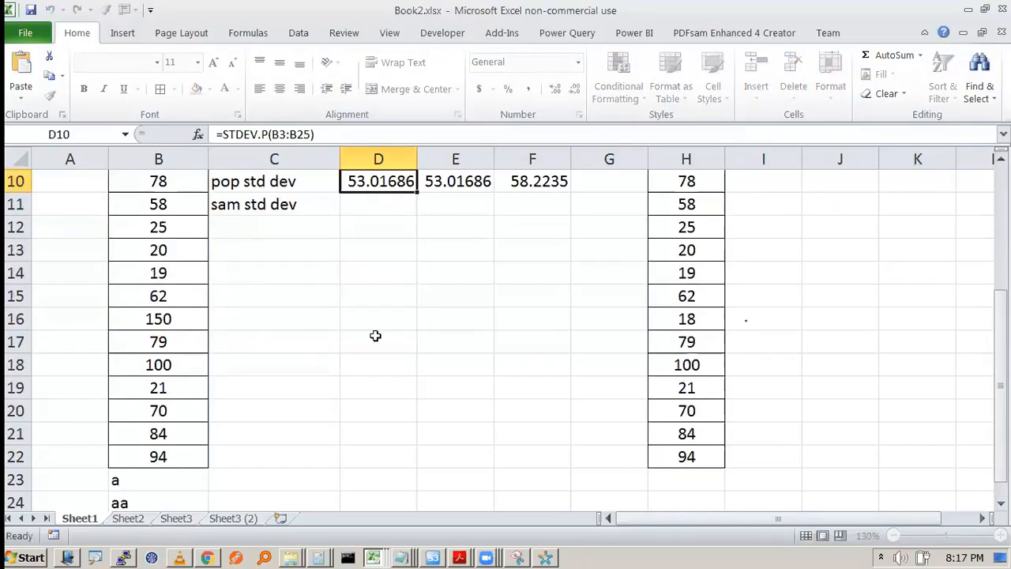
key(Escape)
click(535, 186)
key(F2)
scroll(533, 293, up, 3)
scroll(174, 422, down, 5)
scroll(251, 351, up, 4)
scroll(252, 351, up, 1)
scroll(322, 440, down, 1)
key(ctrl+Return)
scroll(188, 425, down, 1)
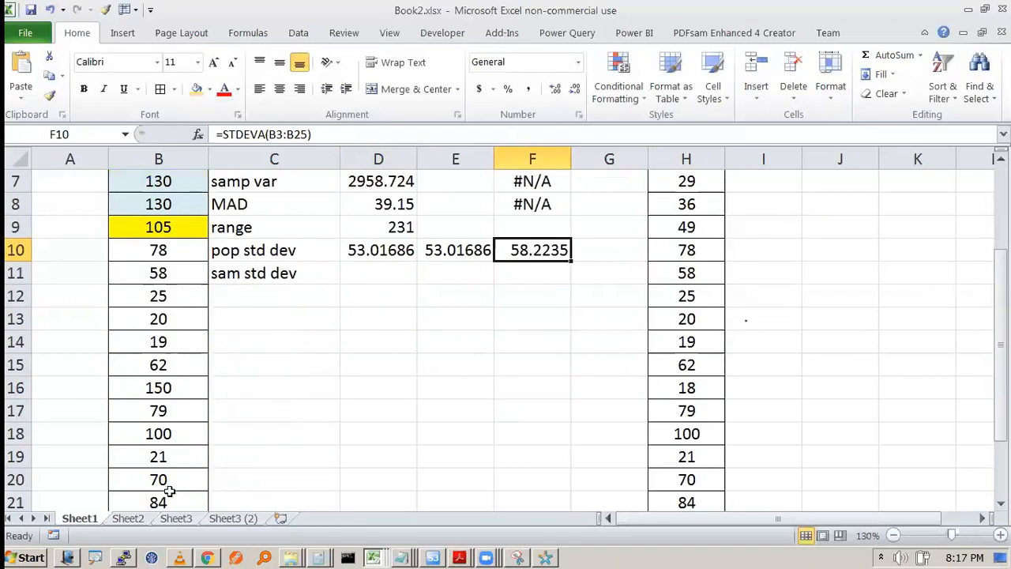
Step: Examine the text in B23 and B24 alongside the "A" in the STDEVA function name in F10
scroll(161, 470, down, 3)
click(145, 341)
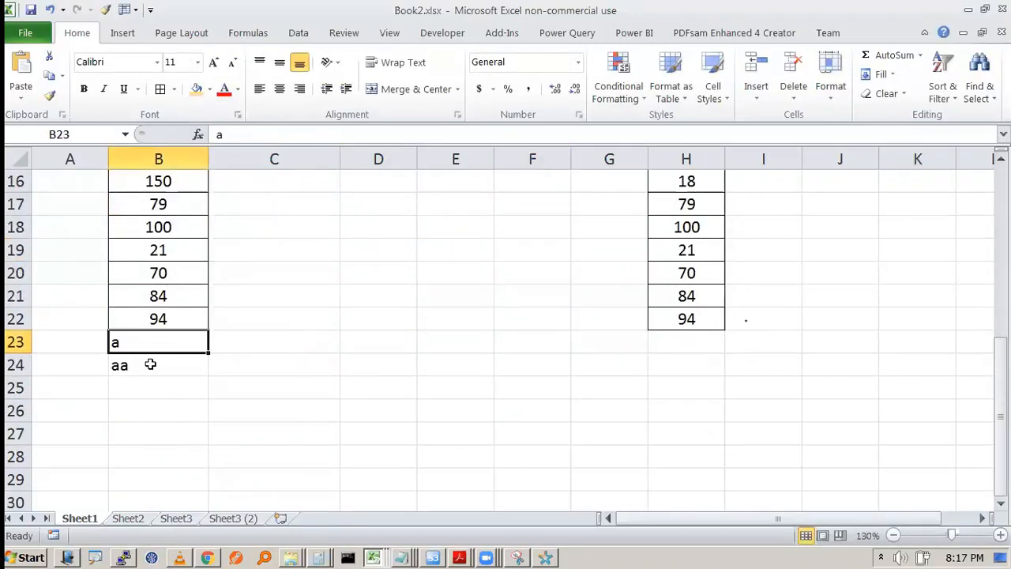
scroll(203, 341, up, 4)
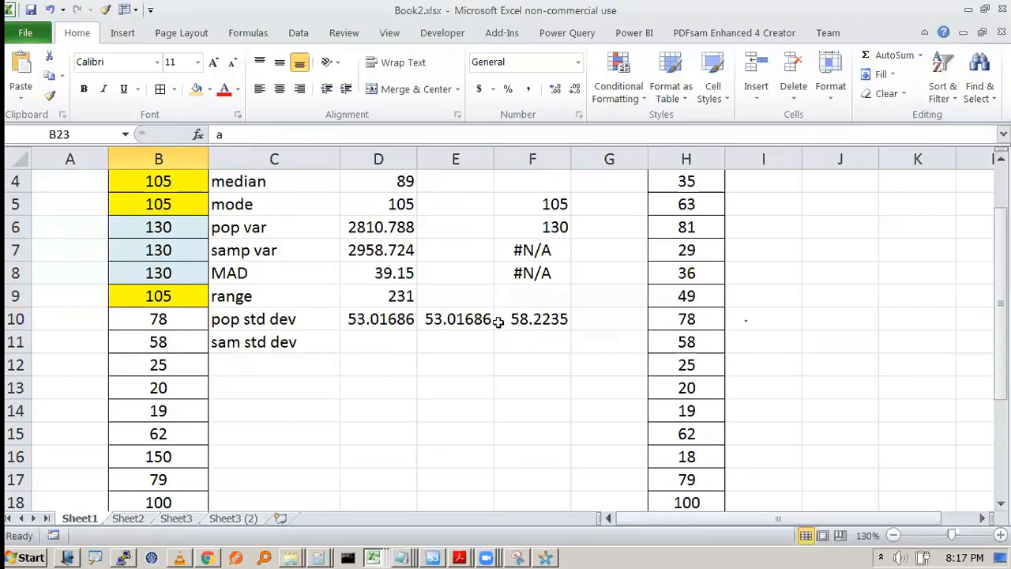
click(526, 319)
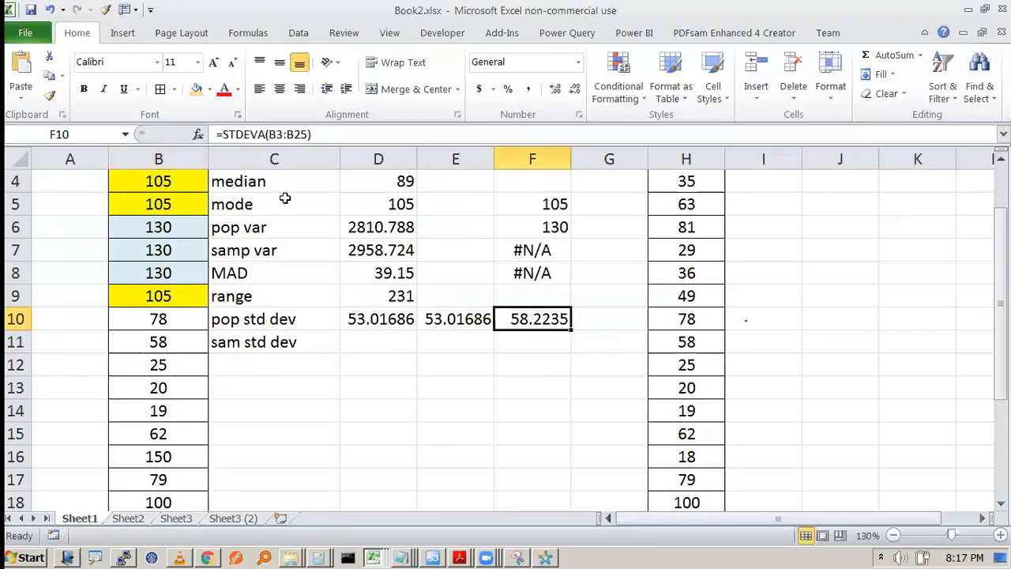
key(F2)
drag(554, 319, 563, 319)
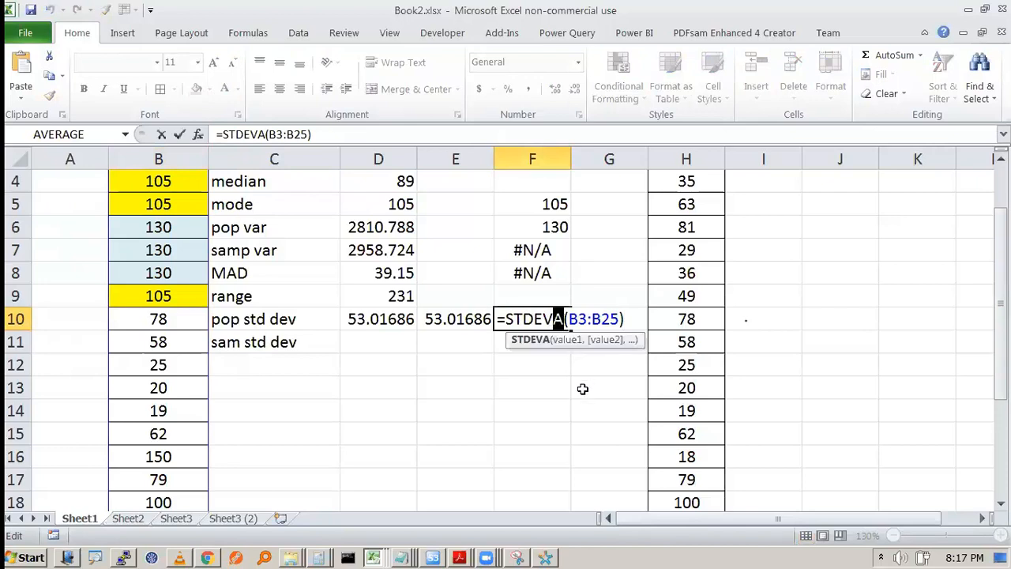
key(Escape)
Step: Delete the text entries from B23 and B24 and check the STDEVA result in F10
scroll(129, 356, down, 4)
click(129, 345)
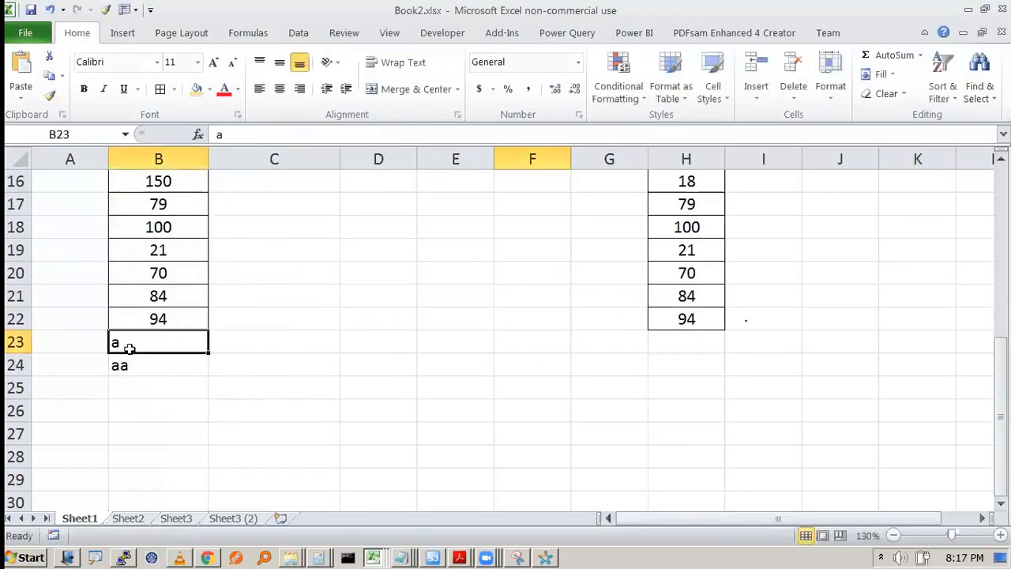
scroll(332, 367, up, 4)
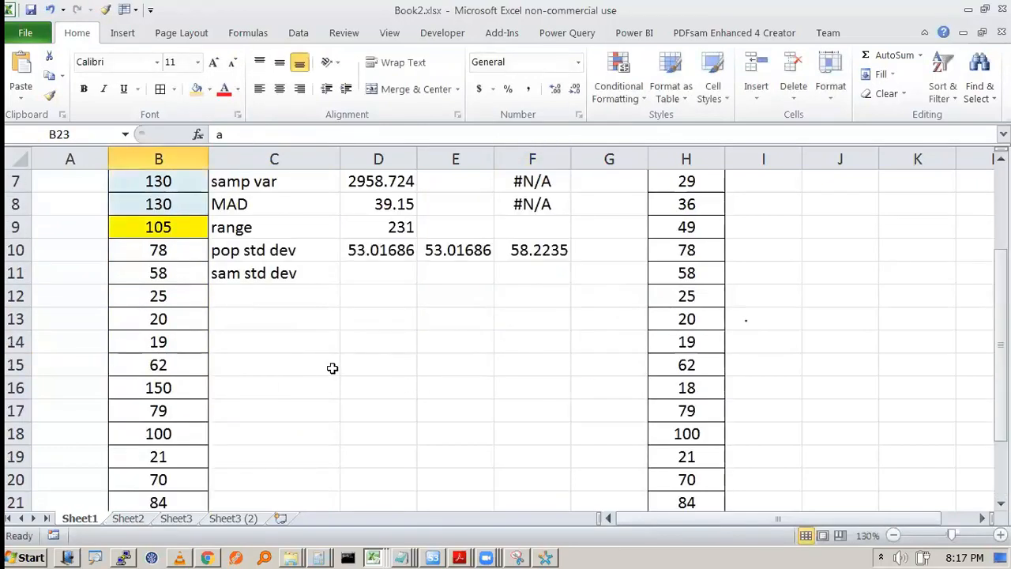
scroll(332, 367, down, 4)
key(Delete)
scroll(331, 367, up, 5)
scroll(332, 367, down, 6)
click(146, 293)
key(Delete)
scroll(147, 293, up, 6)
click(515, 399)
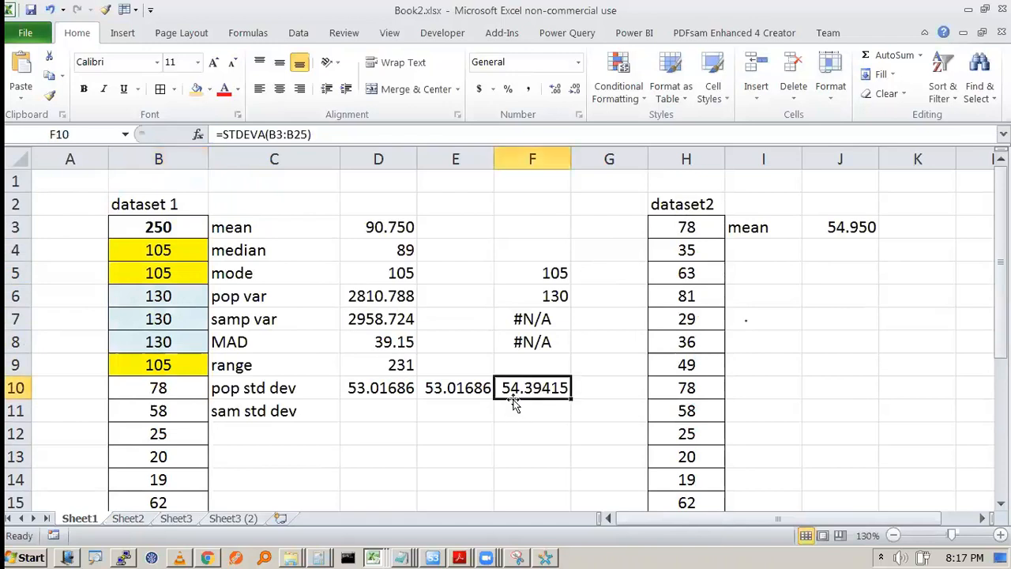
Step: Check the range used by the STDEVA formula in F10 against the blank cells at the end of dataset 1
double_click(559, 387)
key(Escape)
scroll(246, 440, down, 6)
click(170, 314)
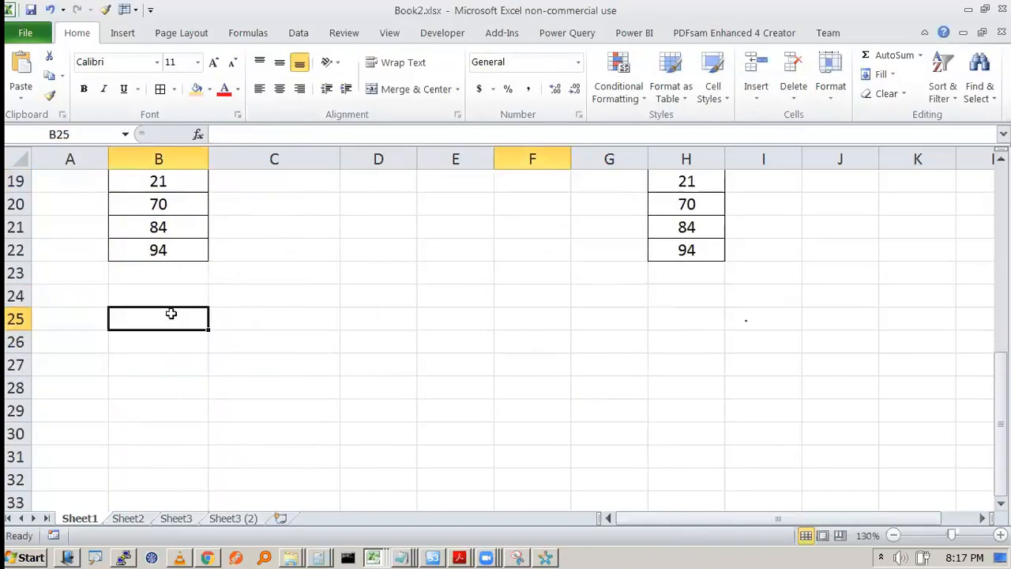
scroll(180, 315, up, 6)
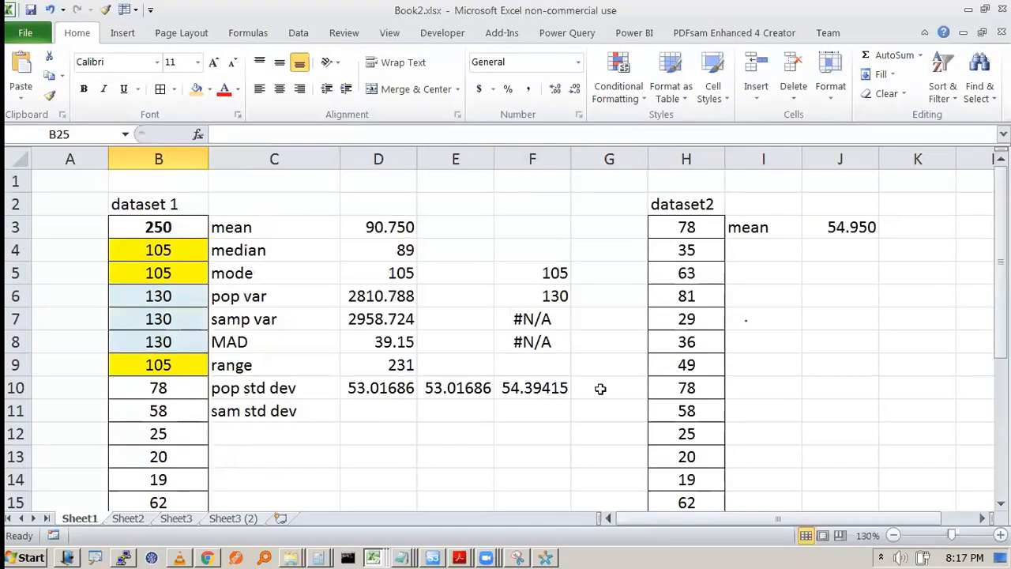
Step: Examine the "A" at the end of the STDEVA function name in the F10 formula
click(560, 388)
double_click(544, 382)
key(Left)
key(Left)
key(Left)
key(Left)
key(Left)
key(Left)
key(Left)
key(Left)
key(shift+Left)
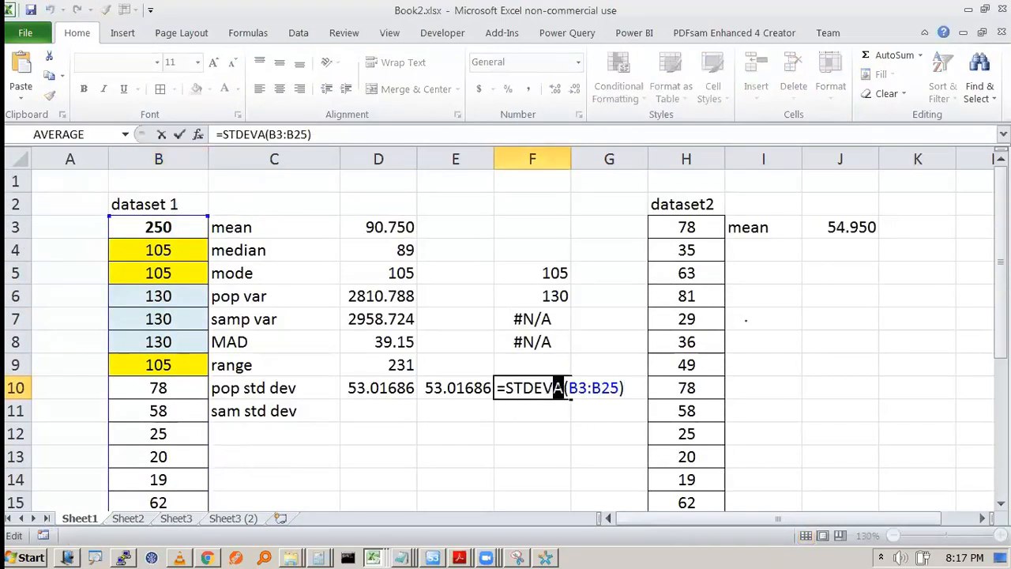
key(Return)
Step: Clear the STDEVA formula from F10 and calculate the sample standard deviation in D11 with =STDEV.S(B3:B22)
click(514, 388)
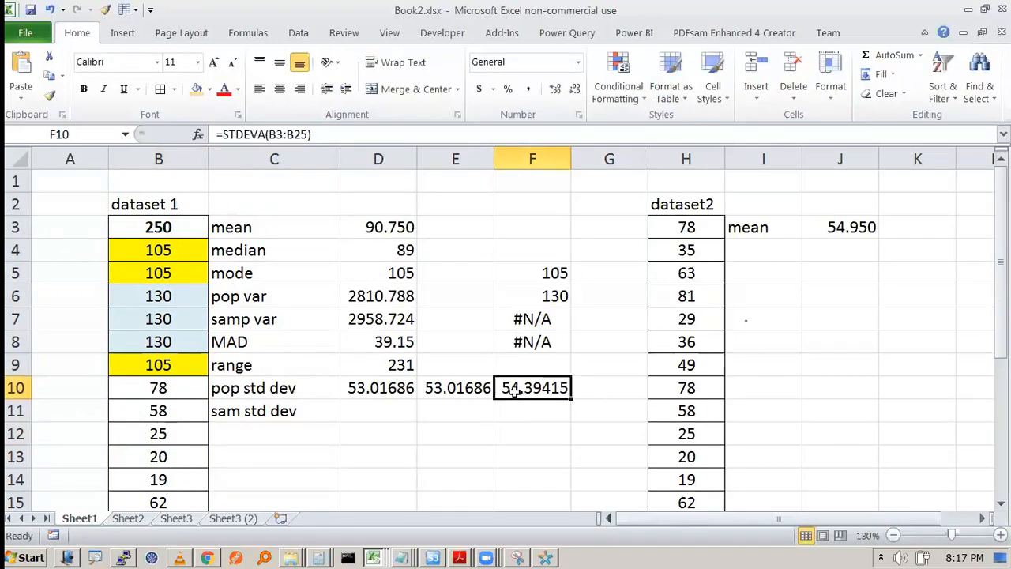
key(Delete)
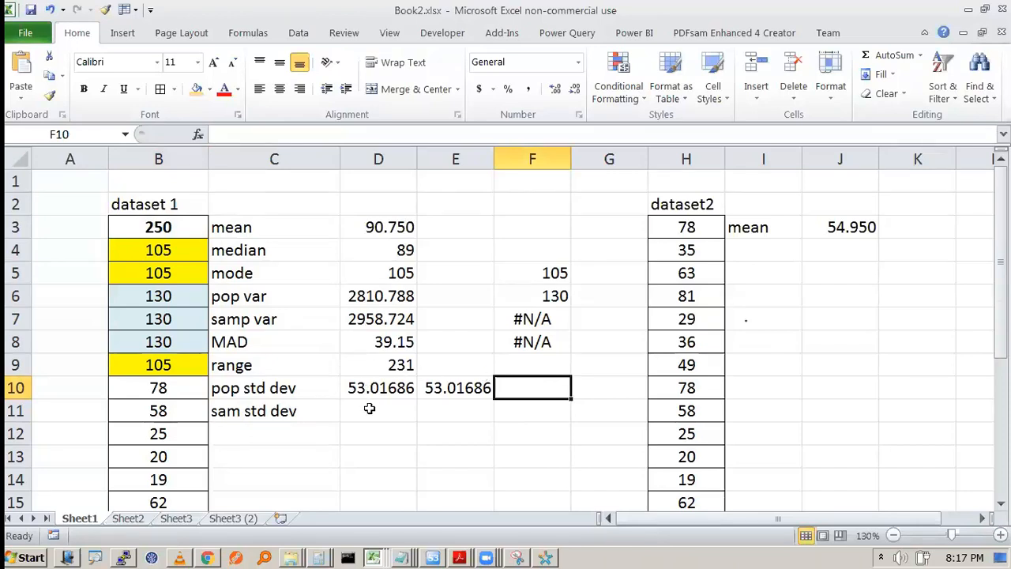
click(378, 409)
text(=st)
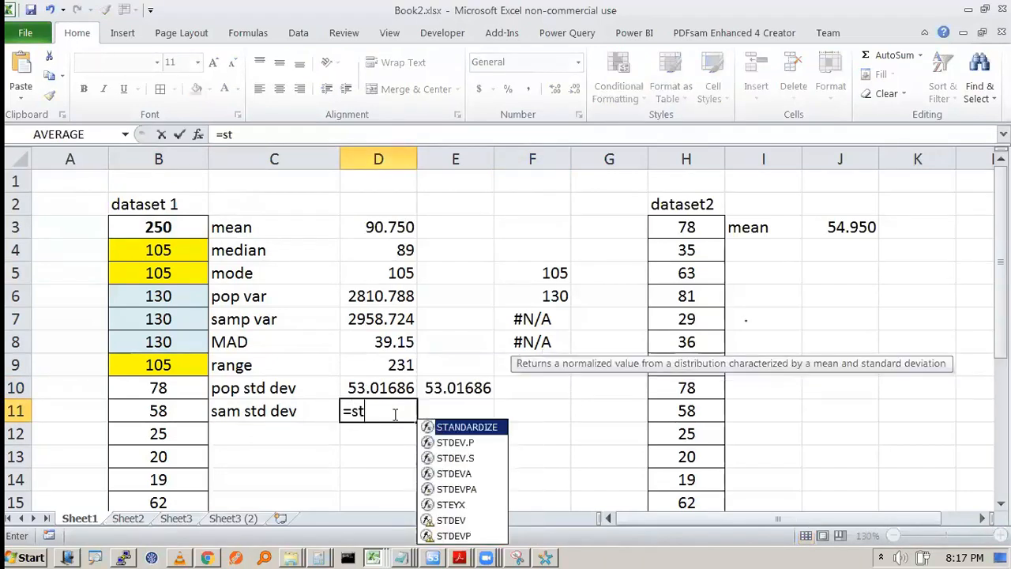
double_click(466, 458)
click(185, 226)
key(ctrl+shift+Down)
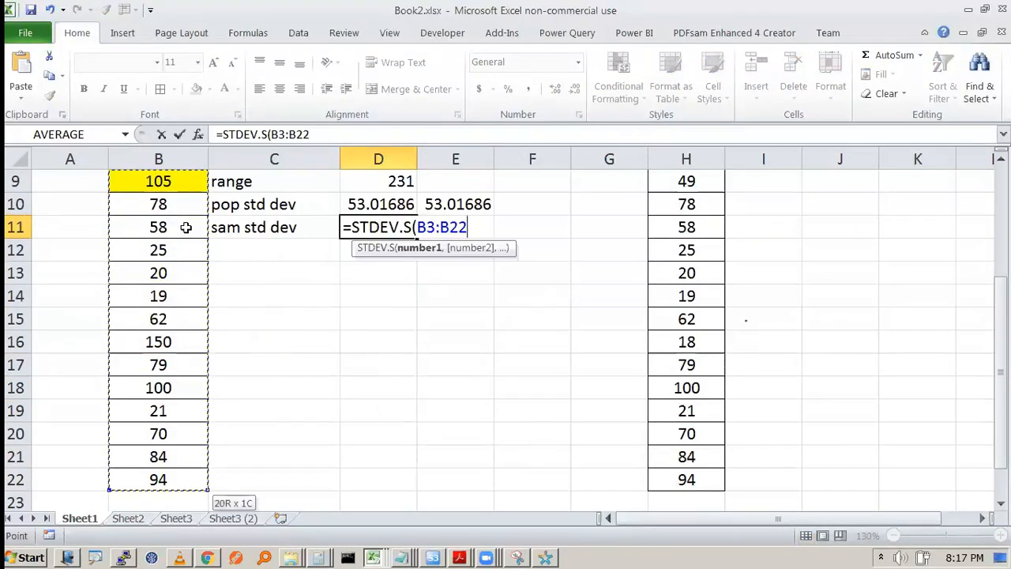
key(shift+Return)
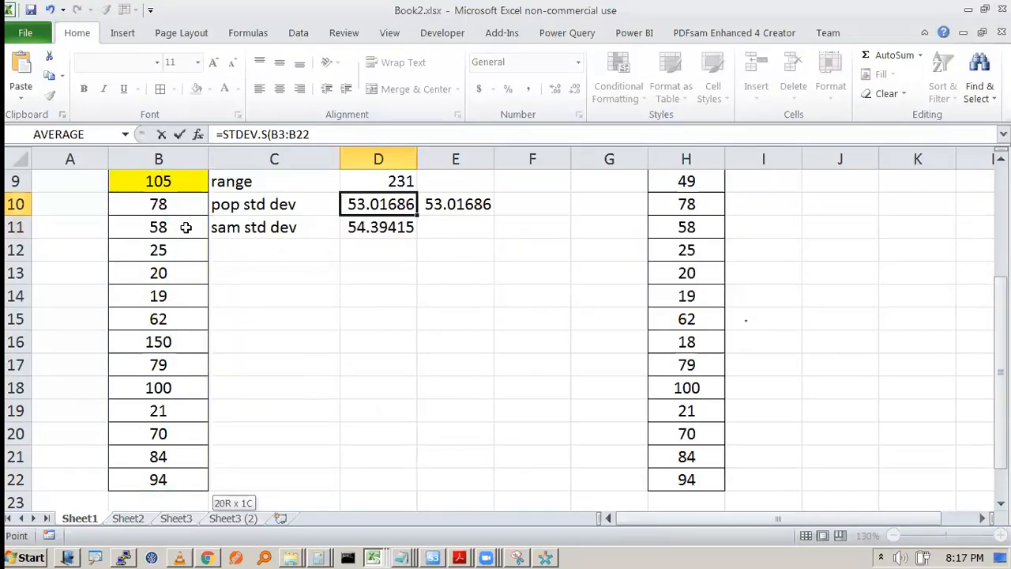
Step: Delete the duplicate STDEV.P formula from E10
scroll(406, 244, up, 2)
click(469, 352)
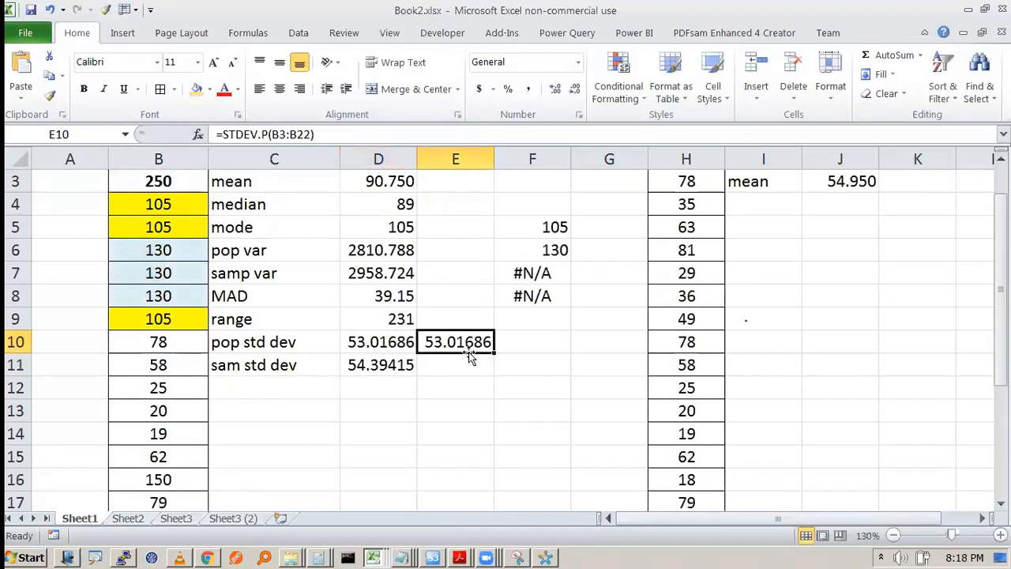
key(Delete)
scroll(469, 352, up, 1)
Step: Review the sample standard deviation in D11, the population standard deviation in D10 and the mean in D3
click(392, 404)
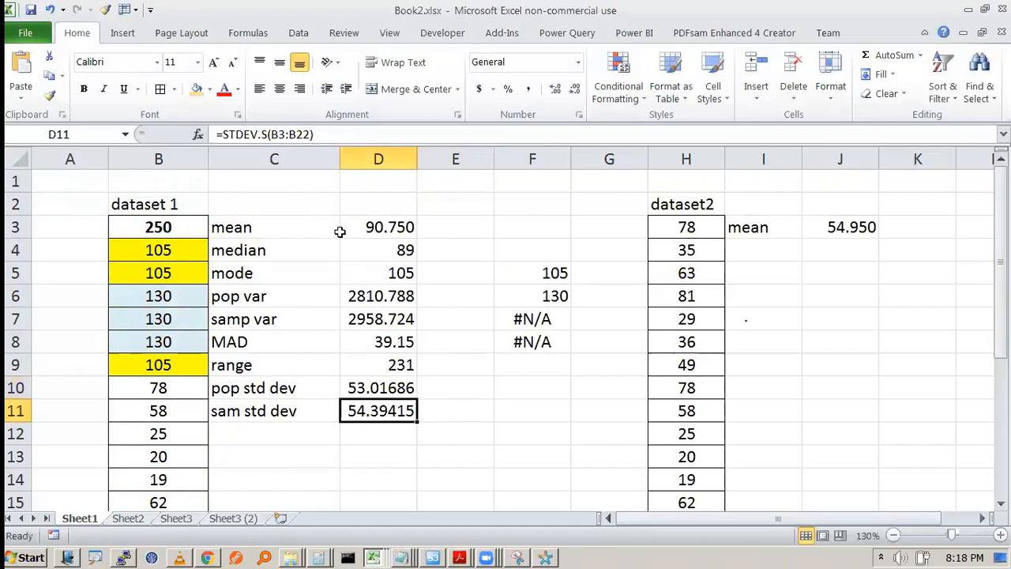
double_click(377, 406)
click(385, 387)
double_click(384, 388)
click(387, 227)
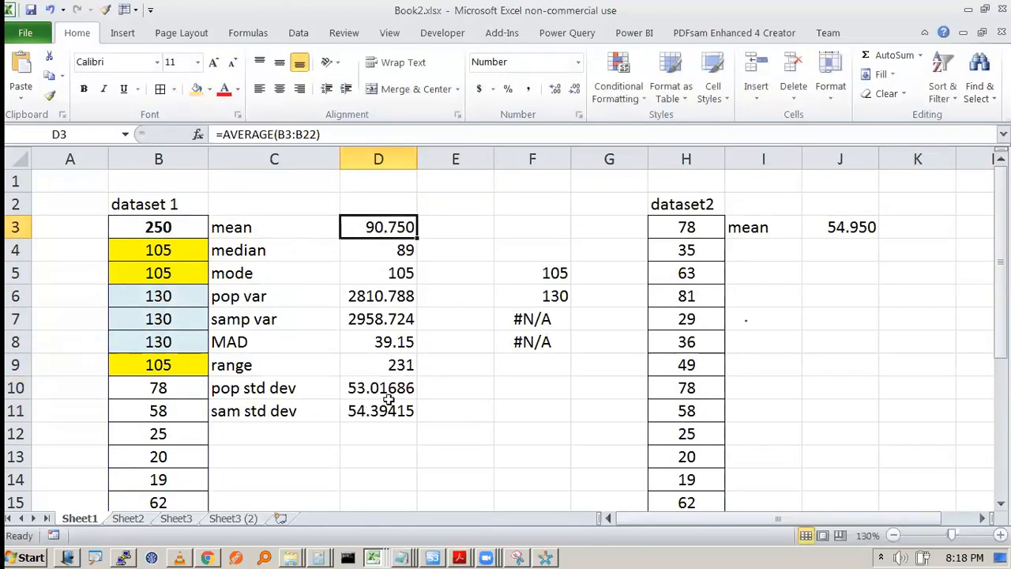
Step: Switch to the A8.txt notes in Notepad and insert a blank line after "sum of squared dispersion"
key(alt+Tab)
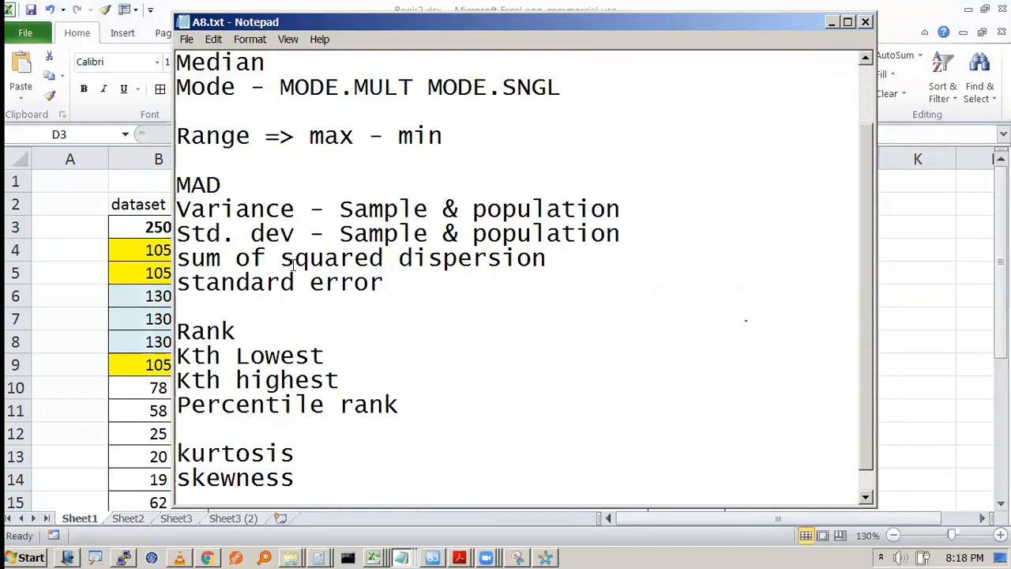
click(599, 254)
key(Return)
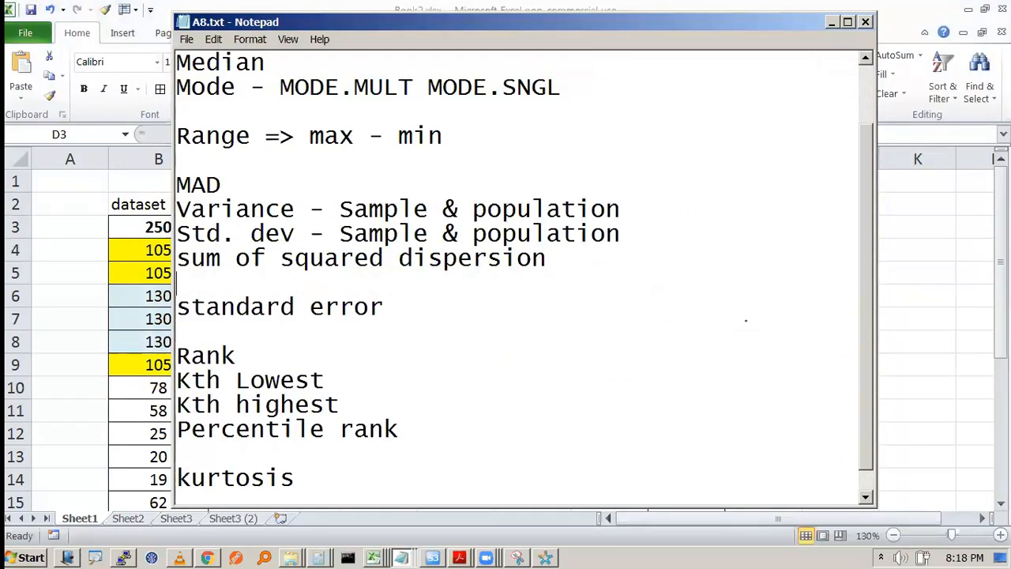
Step: Return to Excel, label C12 "sum of squared dispersion" and autofit column C to its contents
key(alt+Tab)
scroll(384, 388, down, 1)
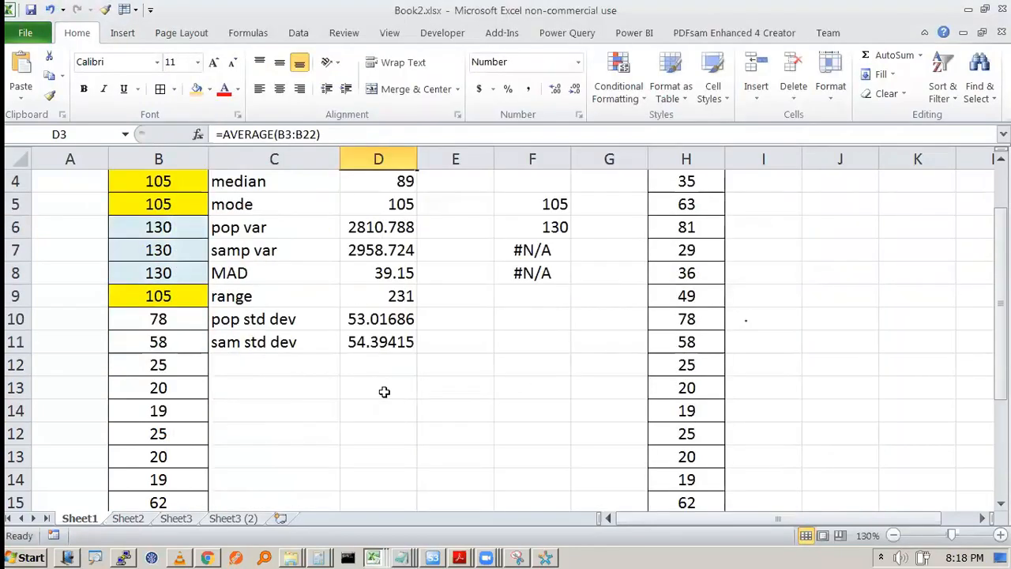
click(275, 364)
text(sum o)
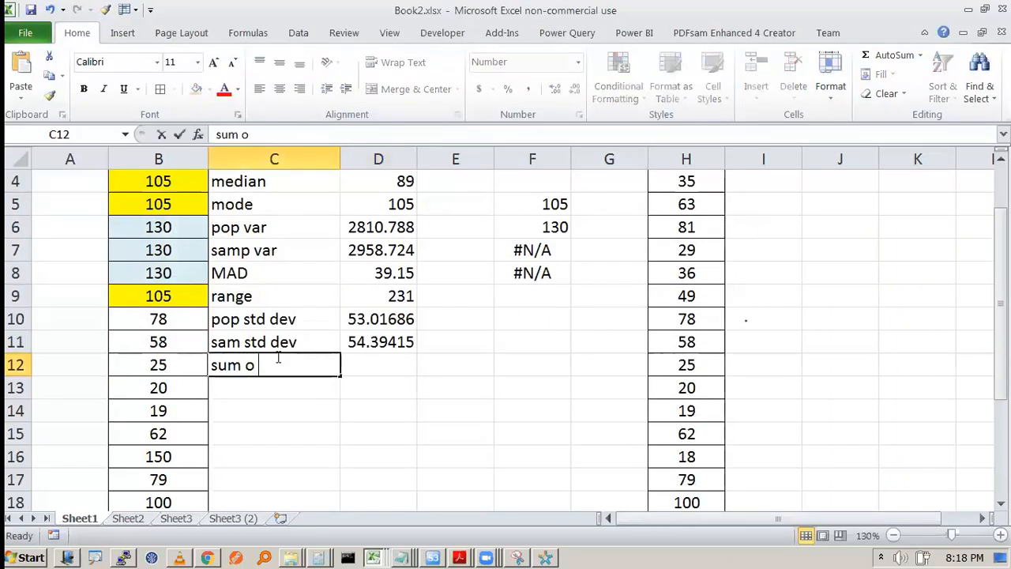
text(f squa)
key(BackSpace)
text(uared d)
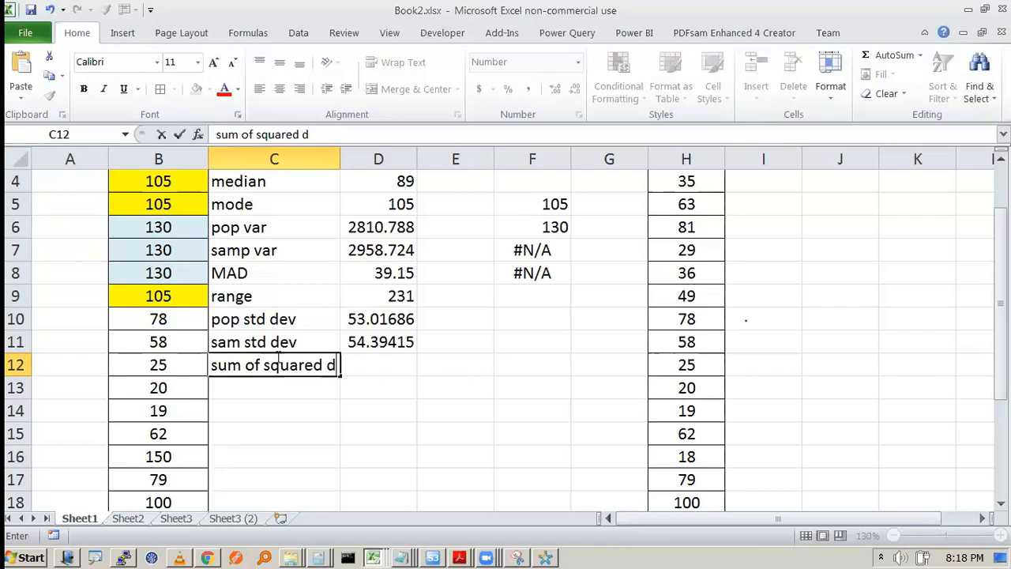
text(ispersion)
key(Tab)
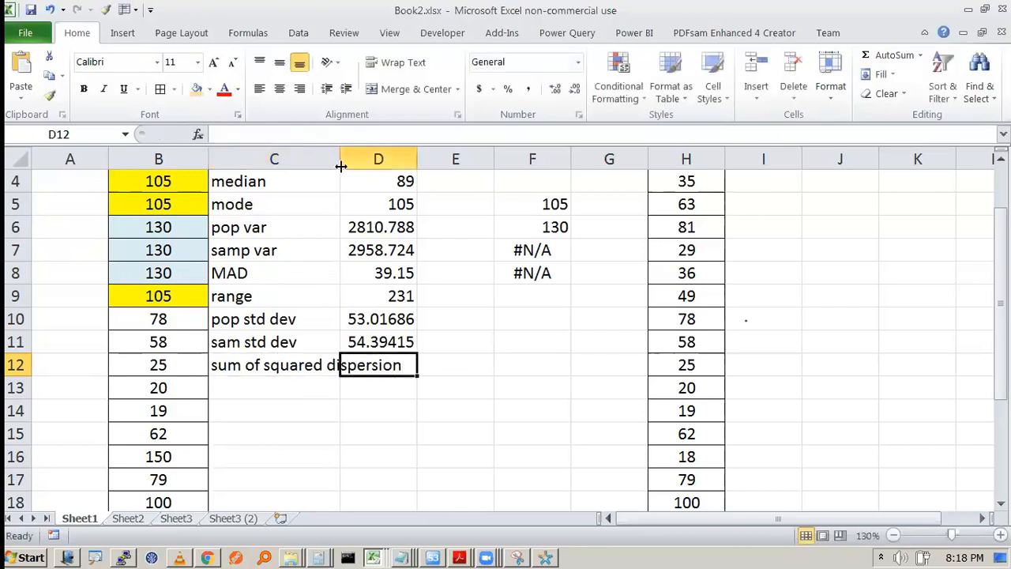
double_click(340, 158)
Step: Calculate the sum of squared deviations of dataset 1 in D12 with =DEVSQ(B3:B22)
text(=st)
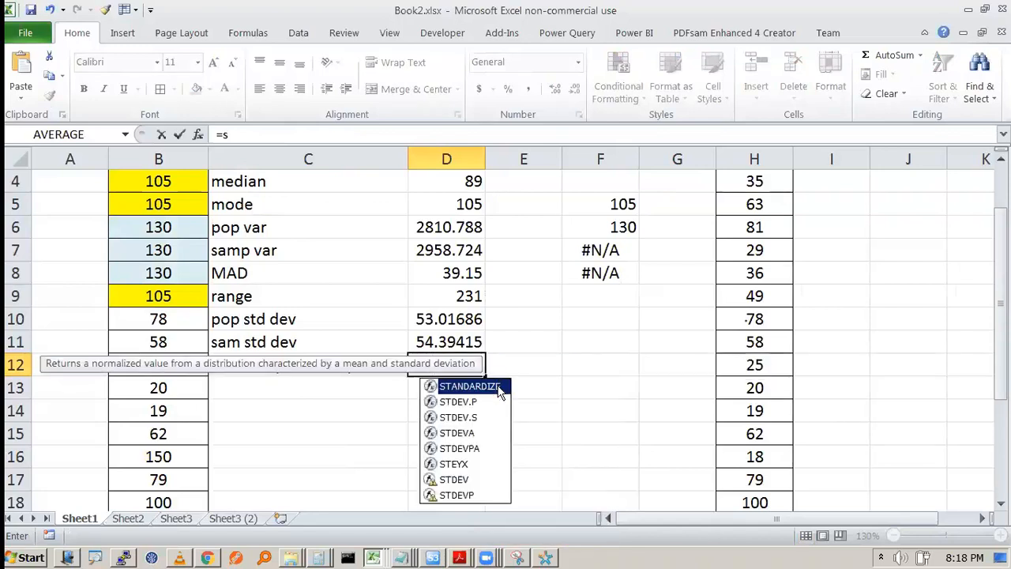
key(BackSpace)
key(BackSpace)
text(av)
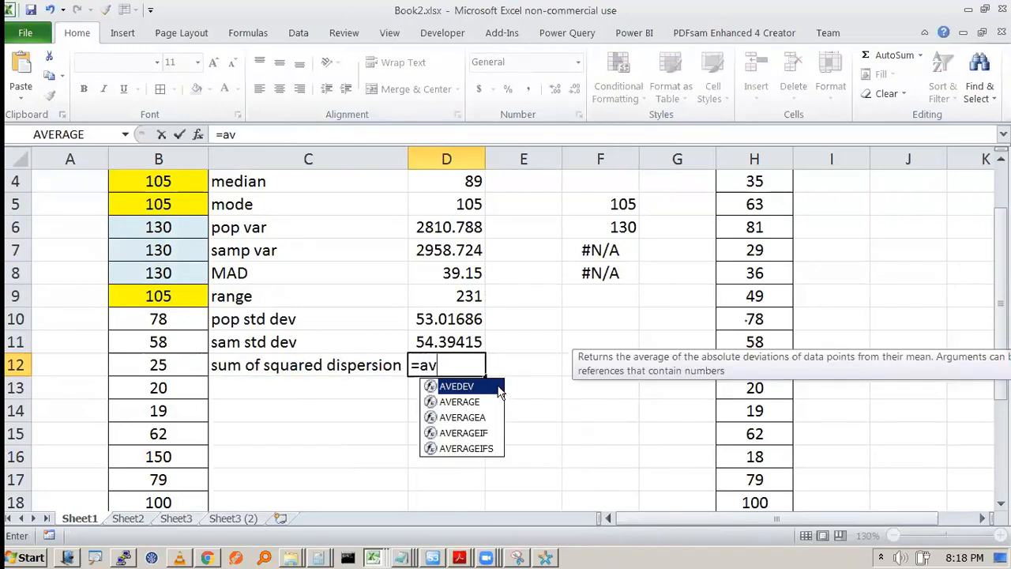
key(BackSpace)
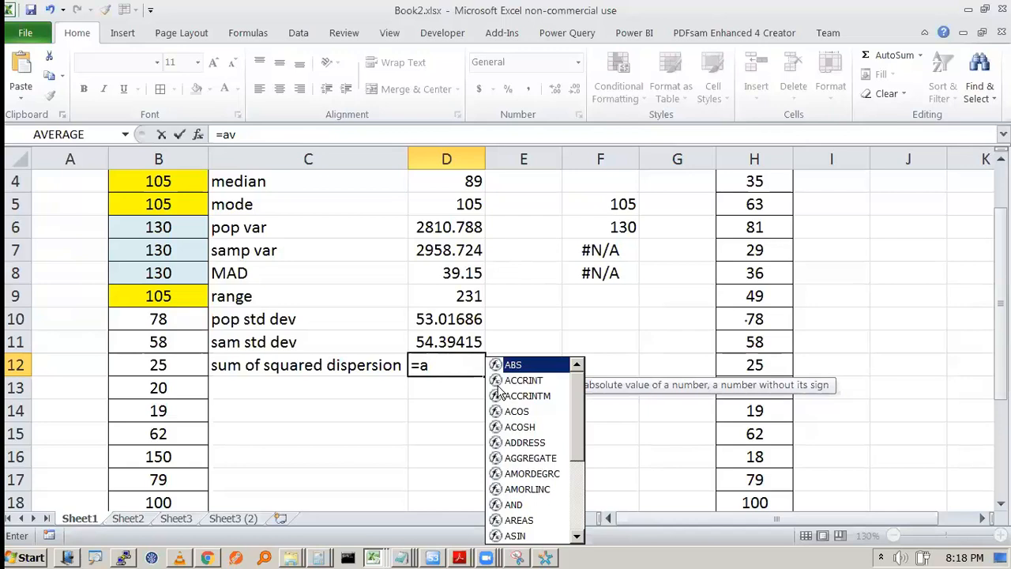
key(BackSpace)
text(dev)
key(Tab)
scroll(248, 303, up, 1)
click(158, 233)
key(ctrl+shift+Down)
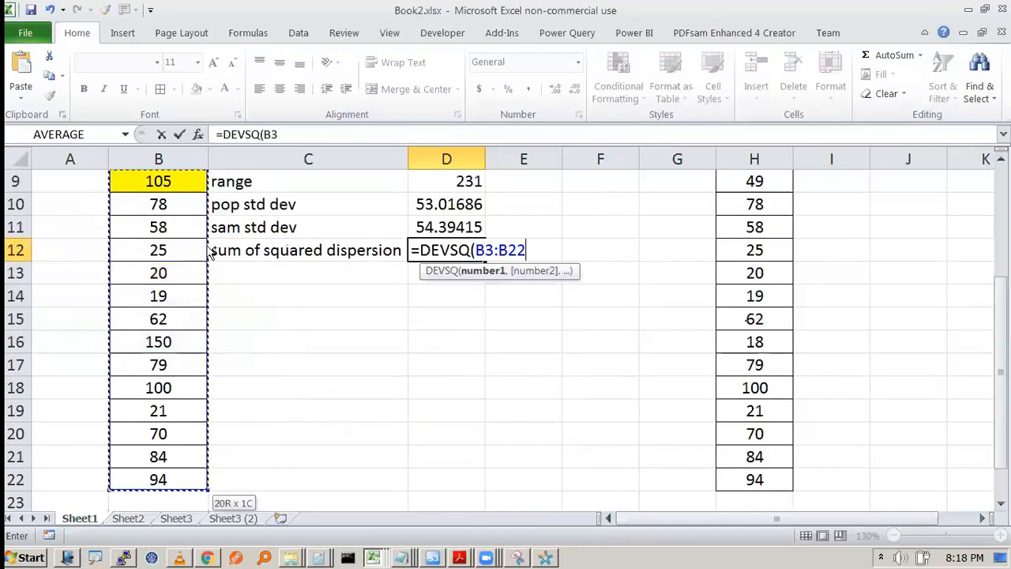
text())
key(Return)
scroll(446, 335, up, 3)
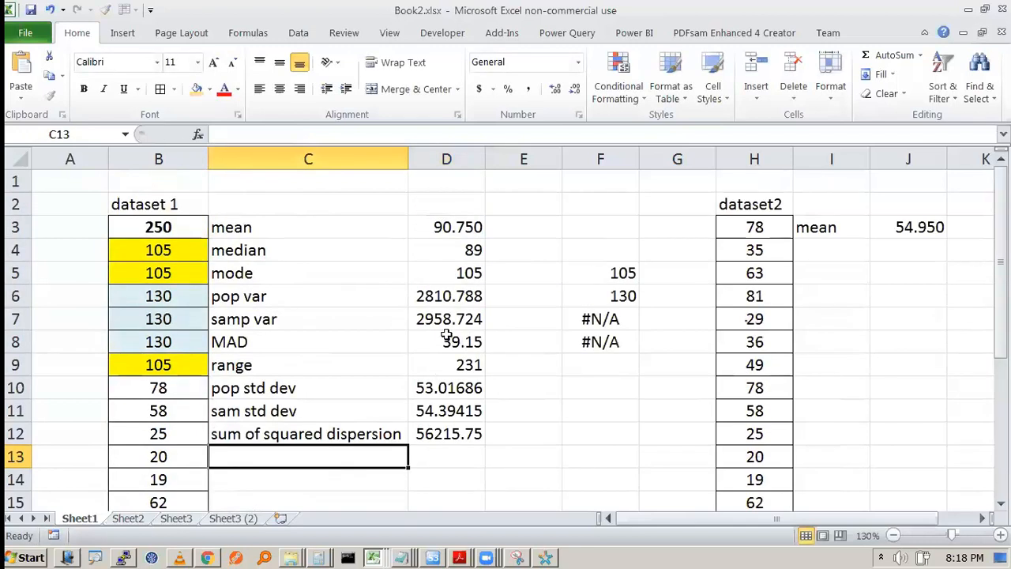
click(457, 434)
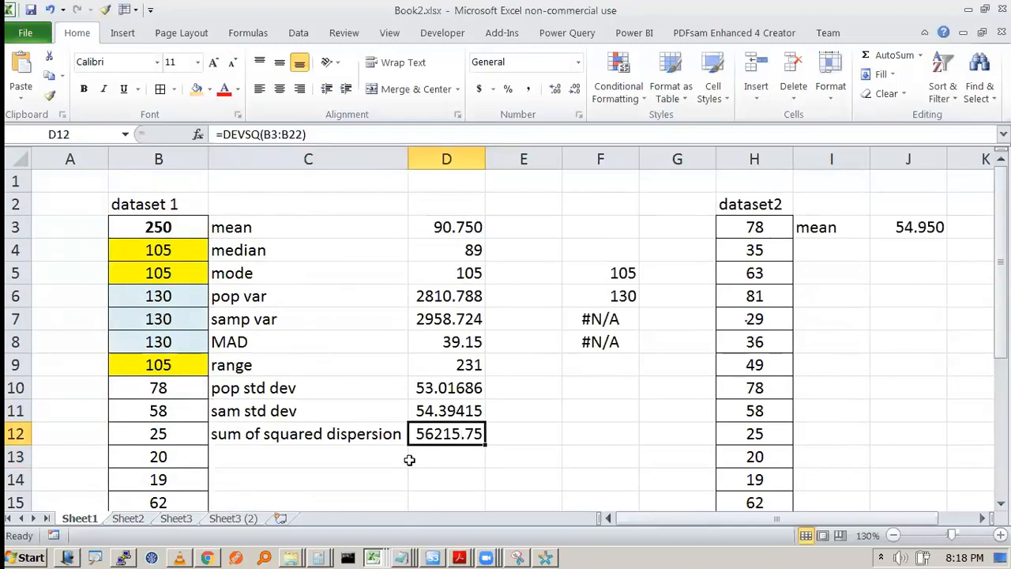
Step: Label C13 "total numbers" and count the dataset 1 values in D13 with =COUNT(B3:B22)
click(347, 461)
text(total )
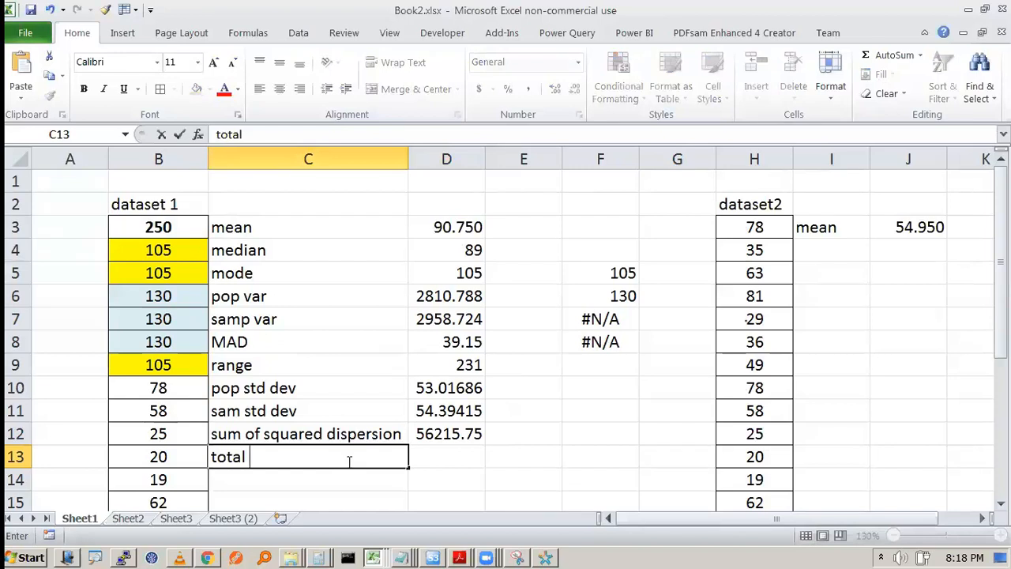
text(numbers)
key(Tab)
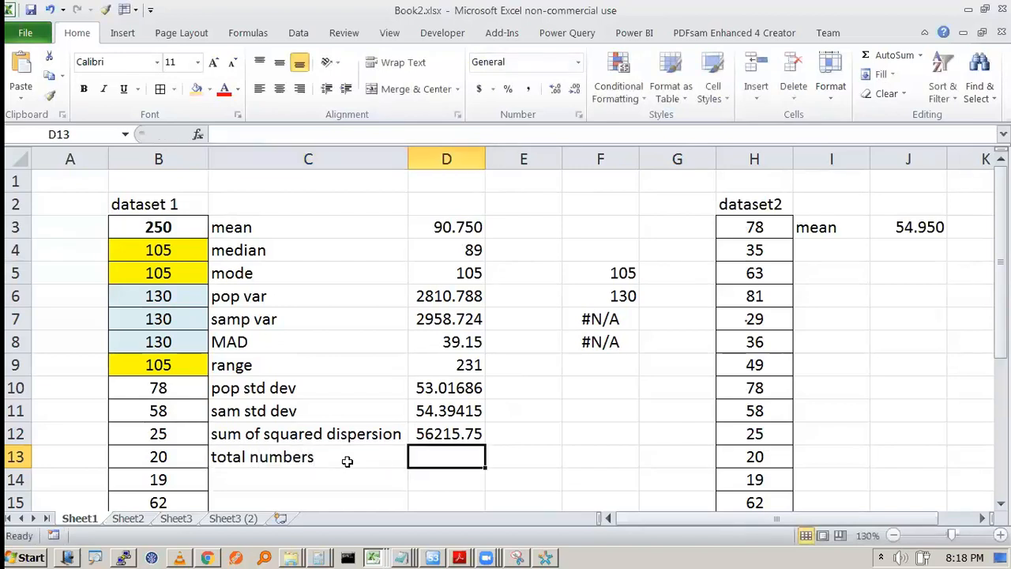
text(=s)
key(BackSpace)
text(cou)
key(Tab)
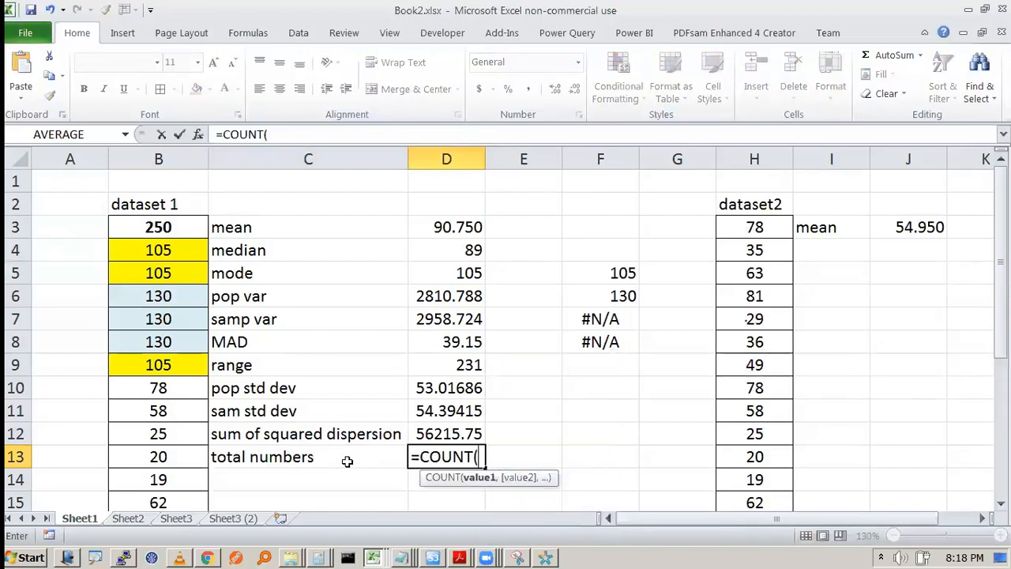
click(157, 227)
key(ctrl+shift+Down)
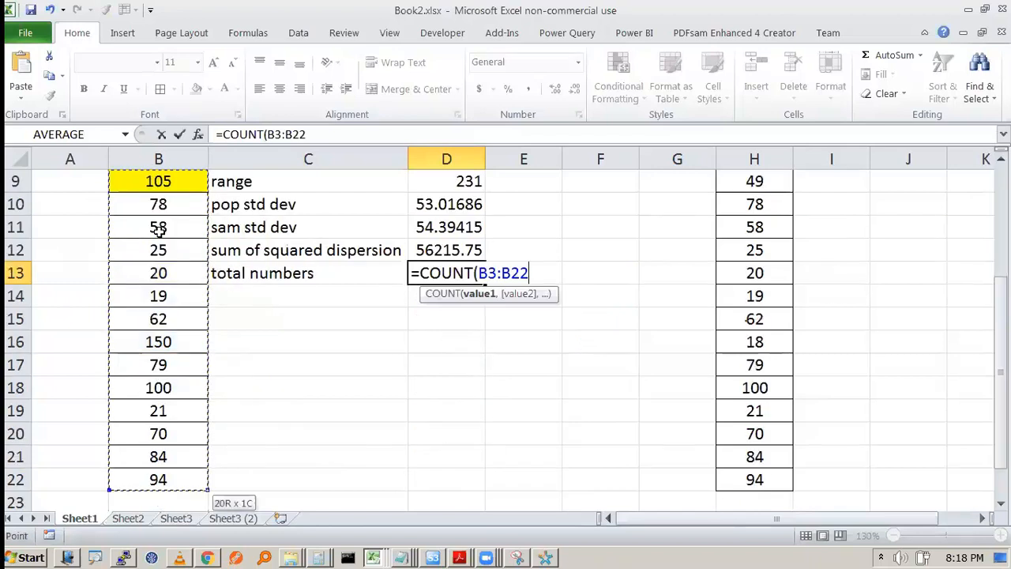
key(Return)
Step: Label C14 "variance pop" and calculate it in D14 as the sum of squared dispersion in D12 divided by the count in D13
text(v)
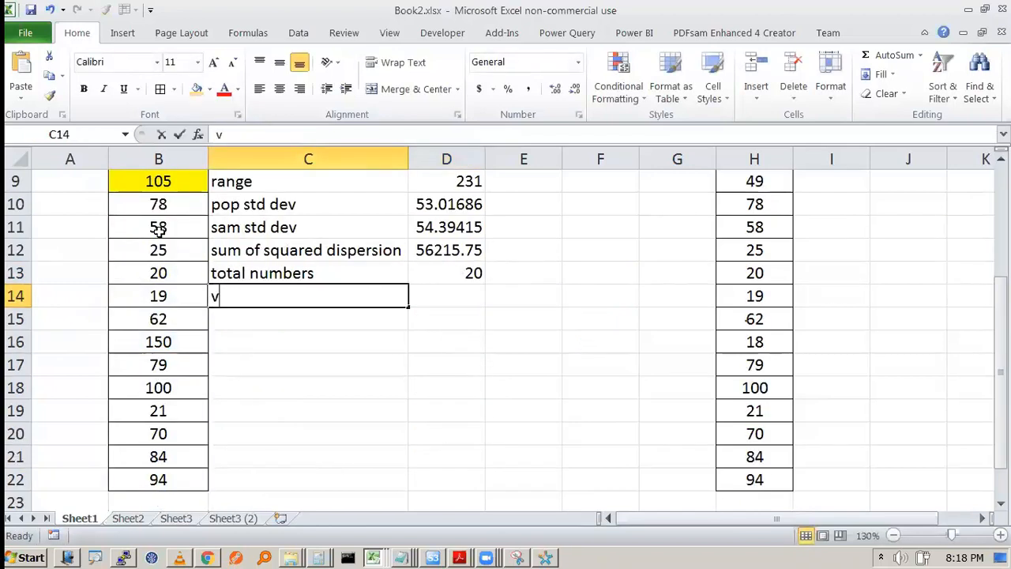
text(ariance pop)
key(Tab)
text(=)
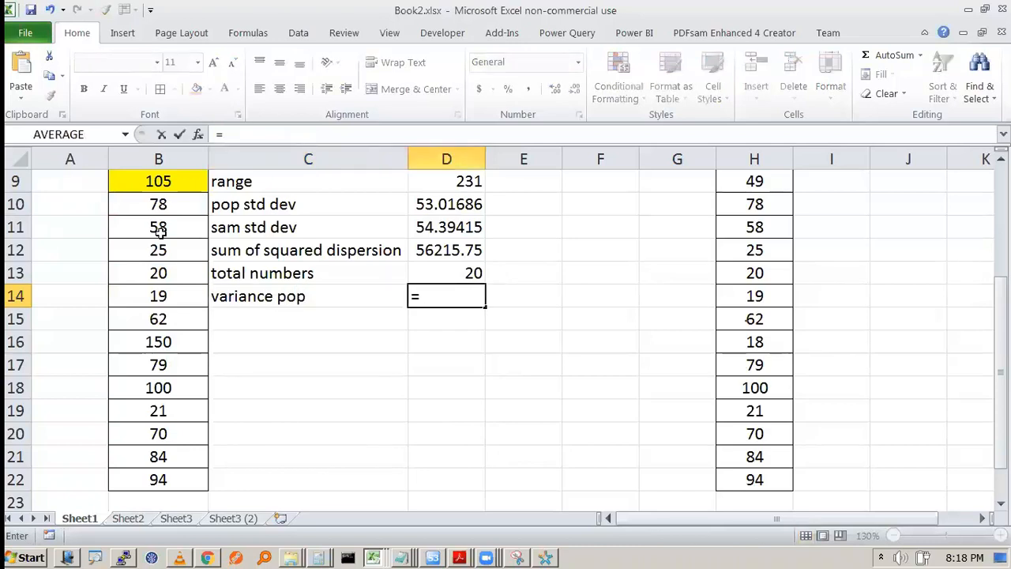
click(472, 252)
text(/)
click(447, 273)
key(Tab)
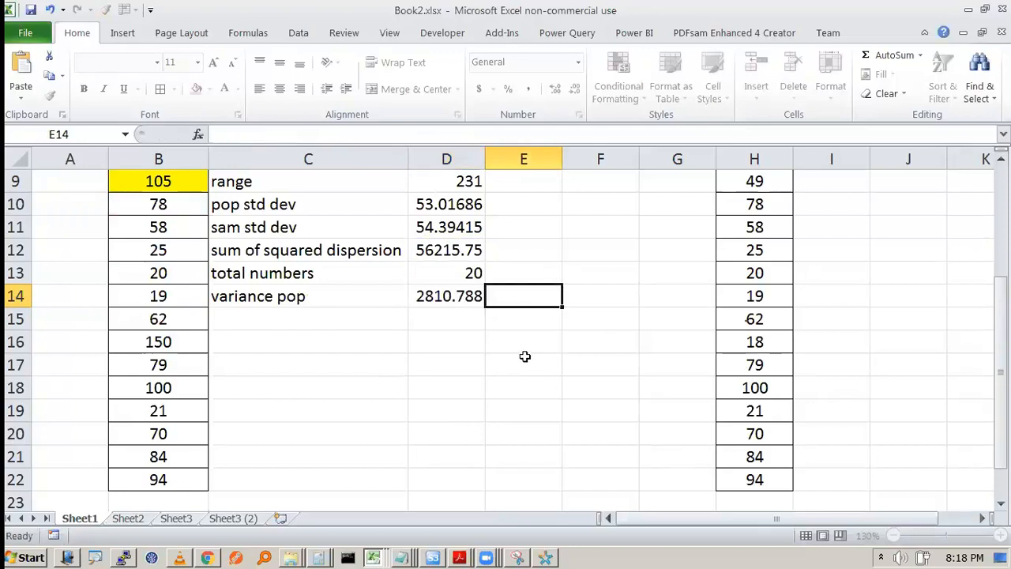
Step: Highlight the manual population variance in D14 and the VAR.P result in D6 with yellow fill
click(447, 297)
scroll(474, 300, up, 2)
click(196, 89)
click(427, 249)
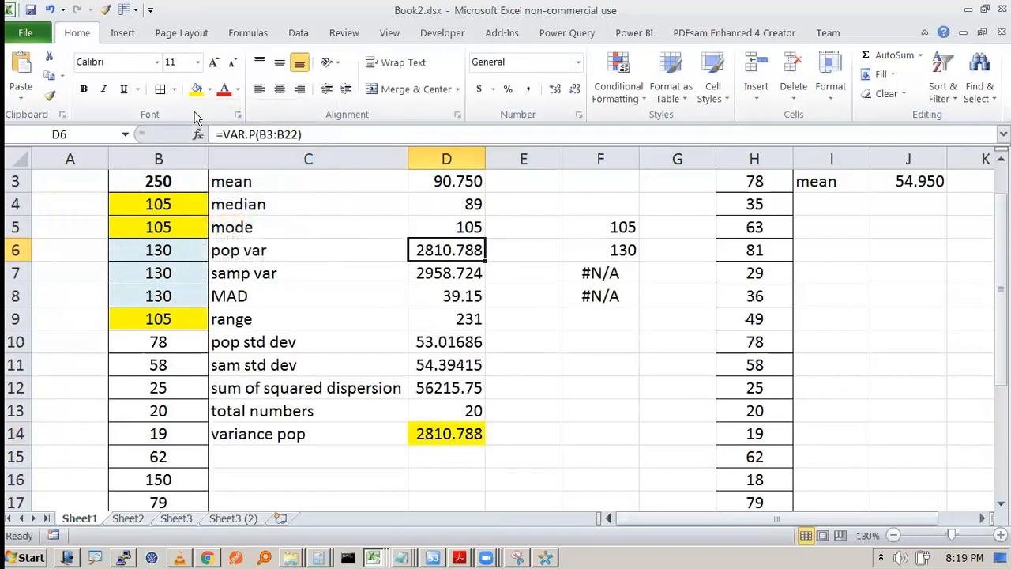
click(197, 89)
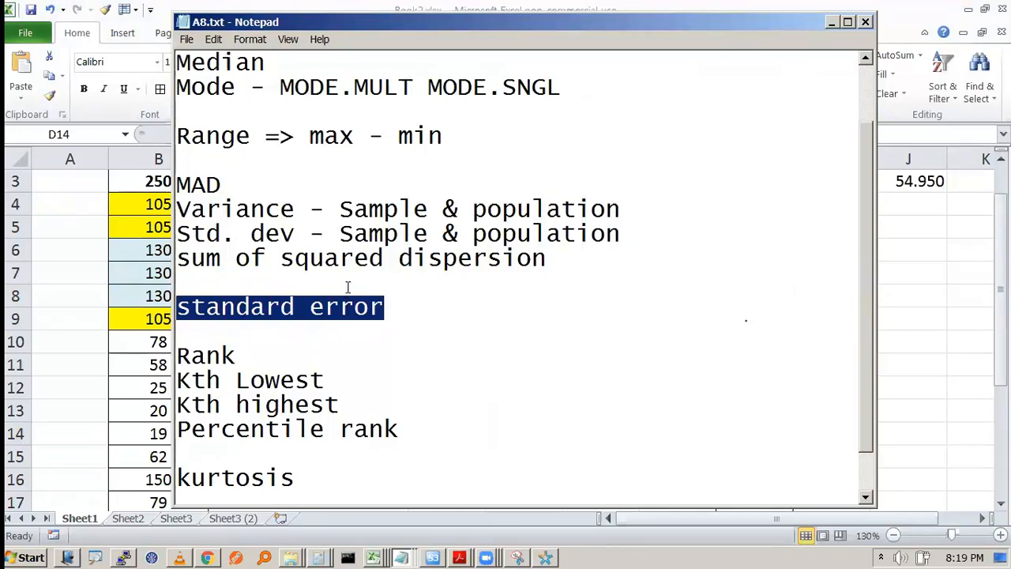
Step: Switch to the Windows Journal note and handwrite "Std error =" on a blank area, underlining "error"
click(410, 327)
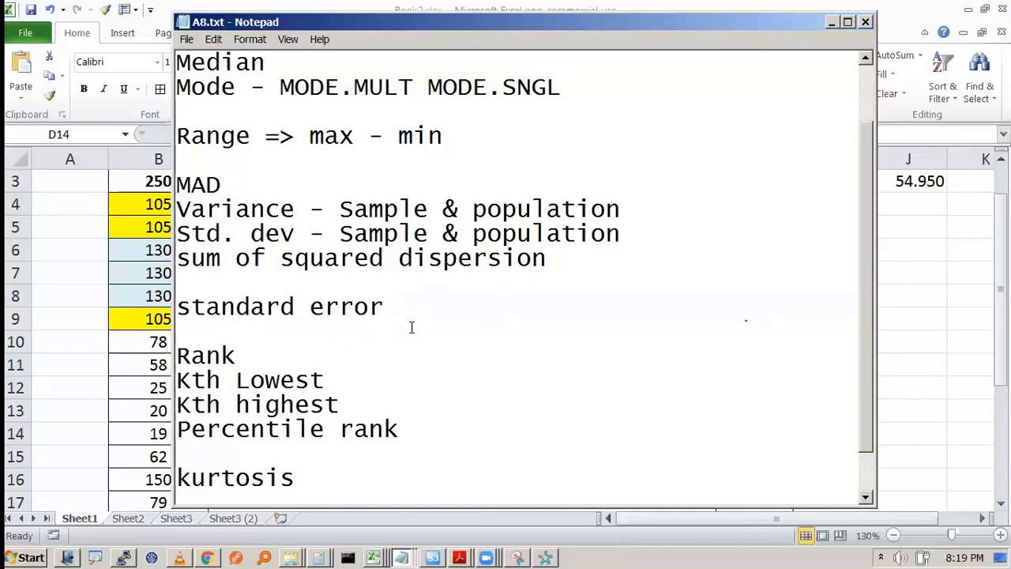
key(alt+Tab)
key(alt+Tab)
key(Tab)
scroll(505, 316, down, 5)
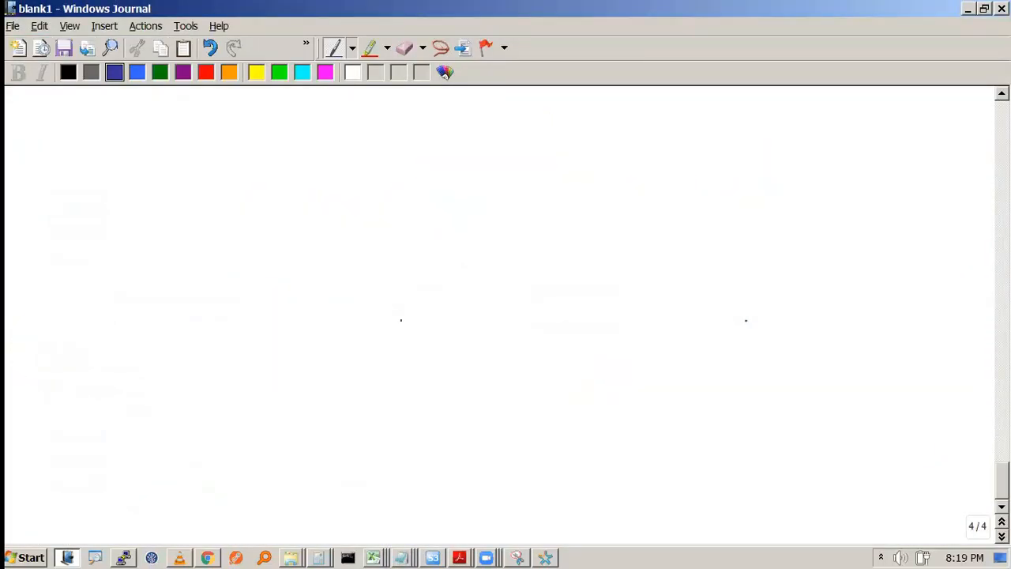
mouse_move(244, 195)
mouse_down()
mouse_move(228, 231)
mouse_move(271, 206)
mouse_up()
drag(293, 209, 290, 210)
drag(357, 217, 378, 227)
drag(382, 223, 393, 212)
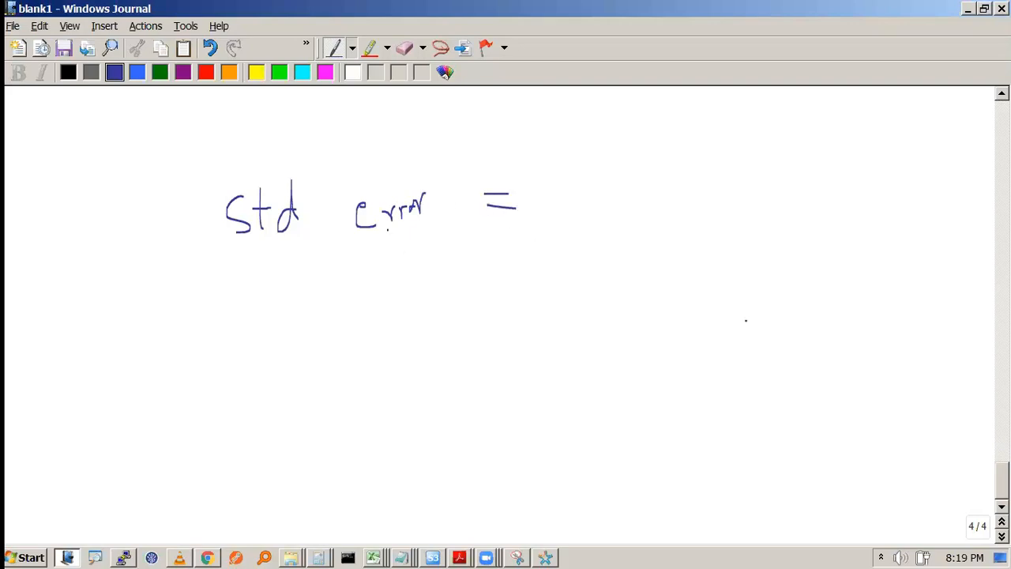
drag(382, 242, 421, 239)
Step: Handwrite the formula σ/√n after the equals sign and circle the σ
drag(636, 163, 624, 196)
key(ctrl+z)
mouse_move(662, 163)
mouse_down()
mouse_move(647, 171)
mouse_move(681, 156)
mouse_up()
drag(625, 193, 683, 189)
drag(635, 224, 678, 212)
drag(662, 247, 686, 248)
click(695, 244)
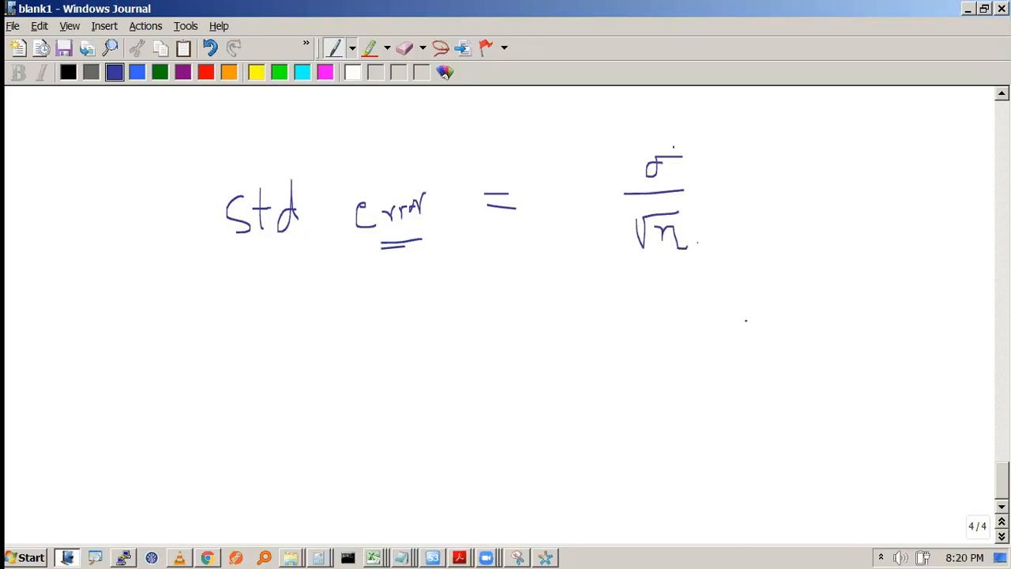
drag(659, 146, 664, 146)
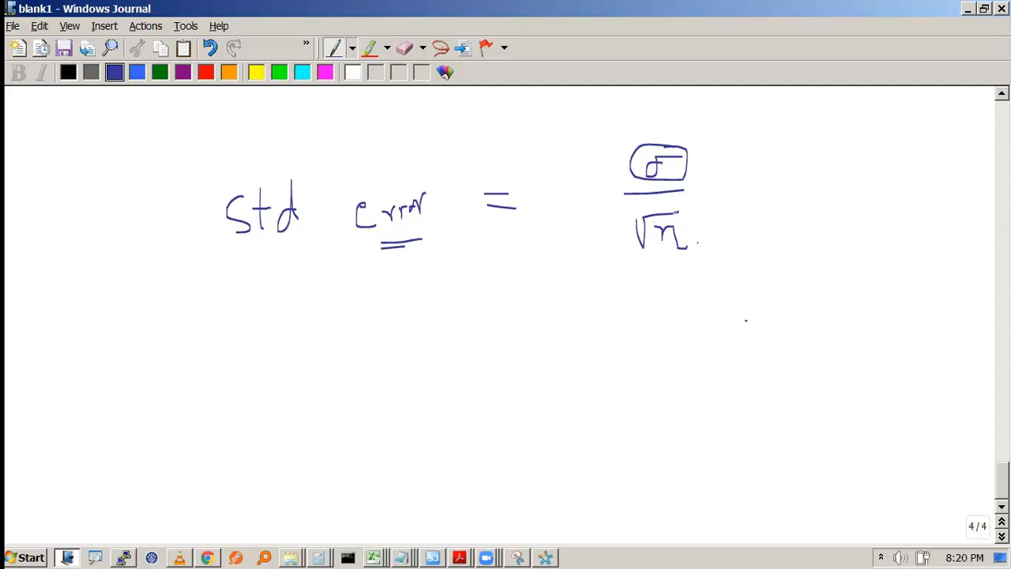
Step: Switch to the Excel workbook and highlight the population standard deviation label and value in C10:D10 with yellow fill
key(alt+Tab)
click(255, 442)
key(Down)
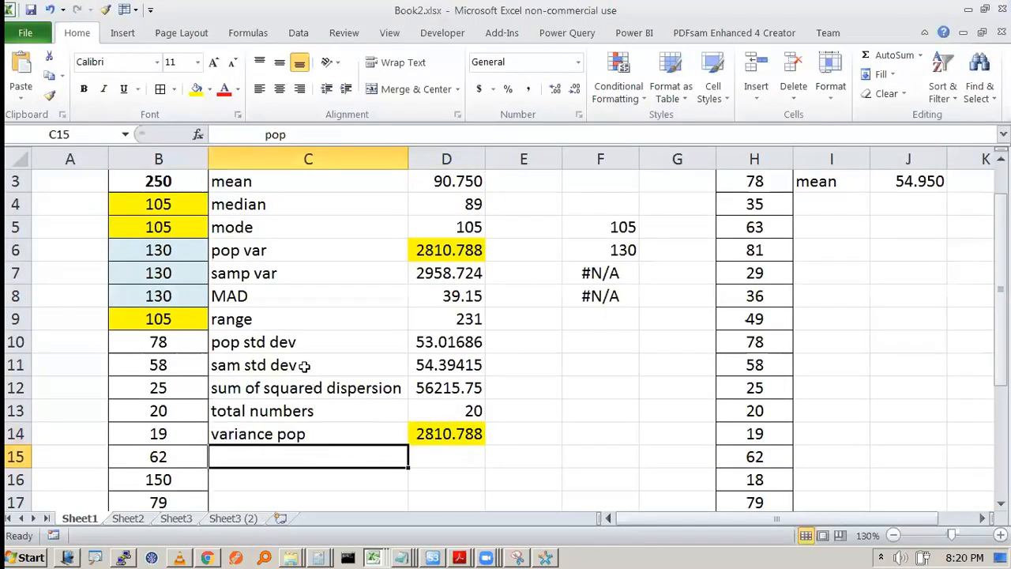
drag(267, 346, 448, 341)
click(195, 88)
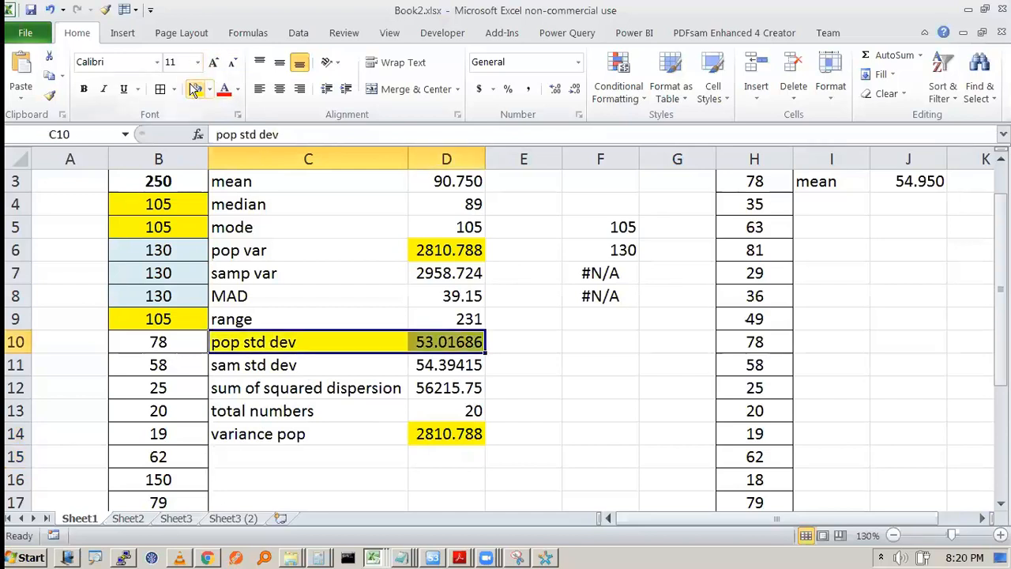
Step: Label C15 "pop std error" and C16 "sample std error"
click(282, 462)
text(pop std error)
key(Return)
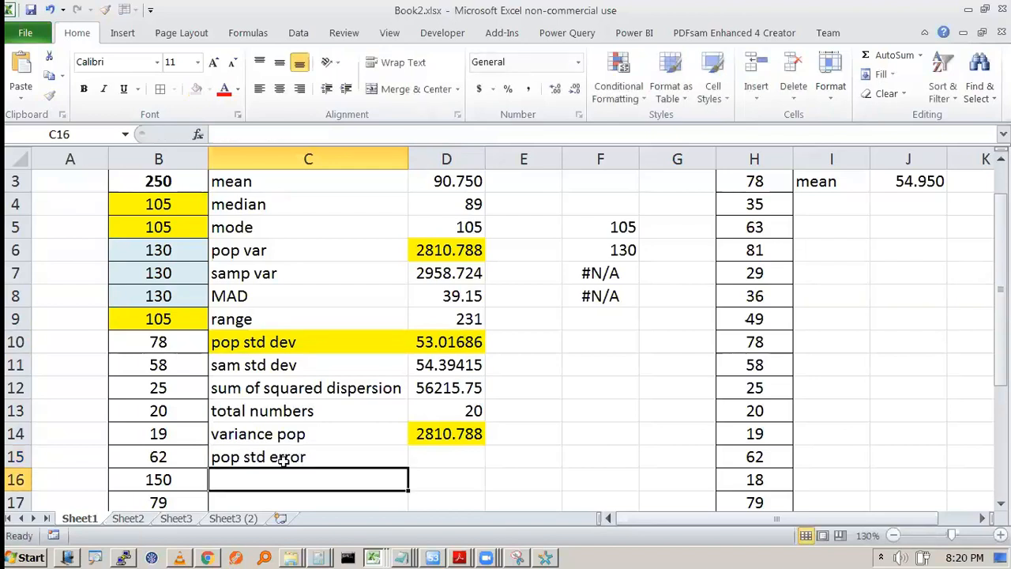
text(sample std error)
key(Tab)
Step: Calculate the population standard error in D15 with =D10/SQRT(D13) and check the formula's cell references
key(Up)
text(=)
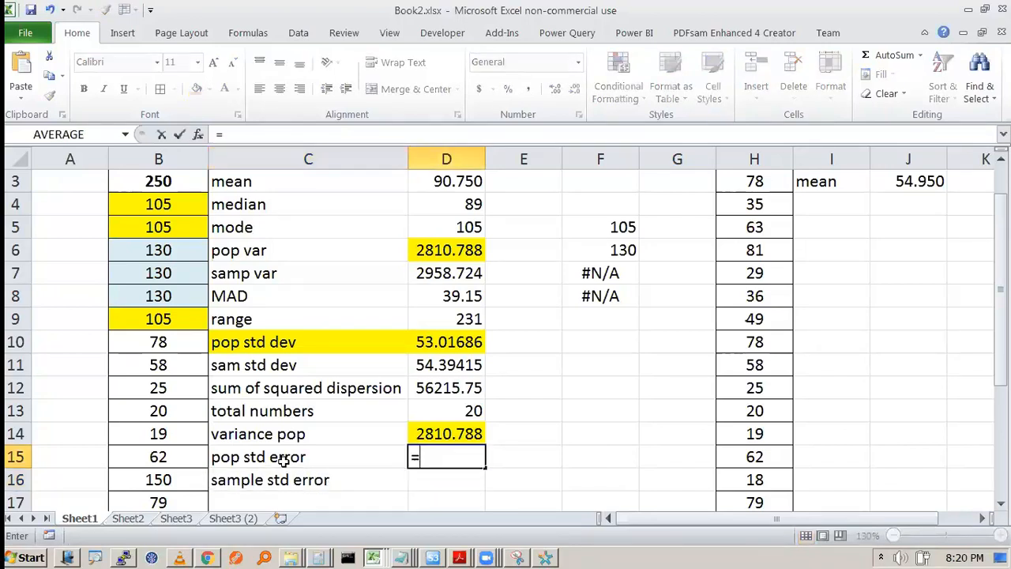
click(472, 342)
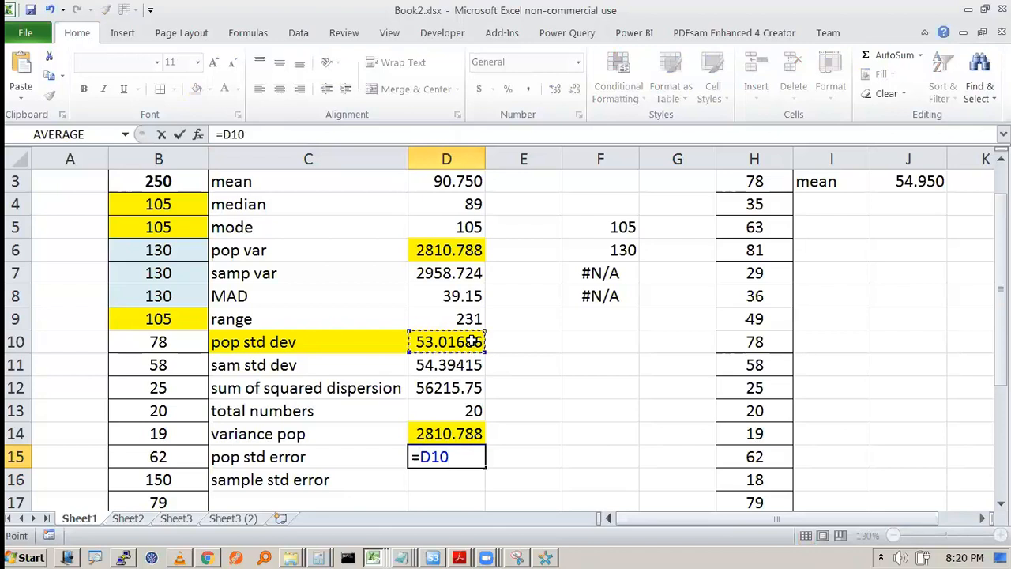
text(/)
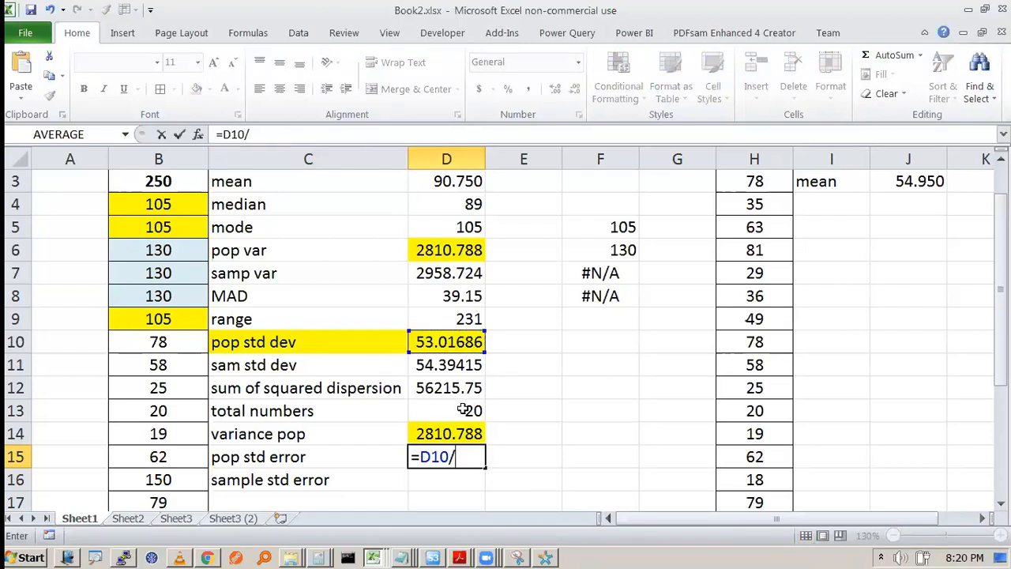
text(sq)
key(Tab)
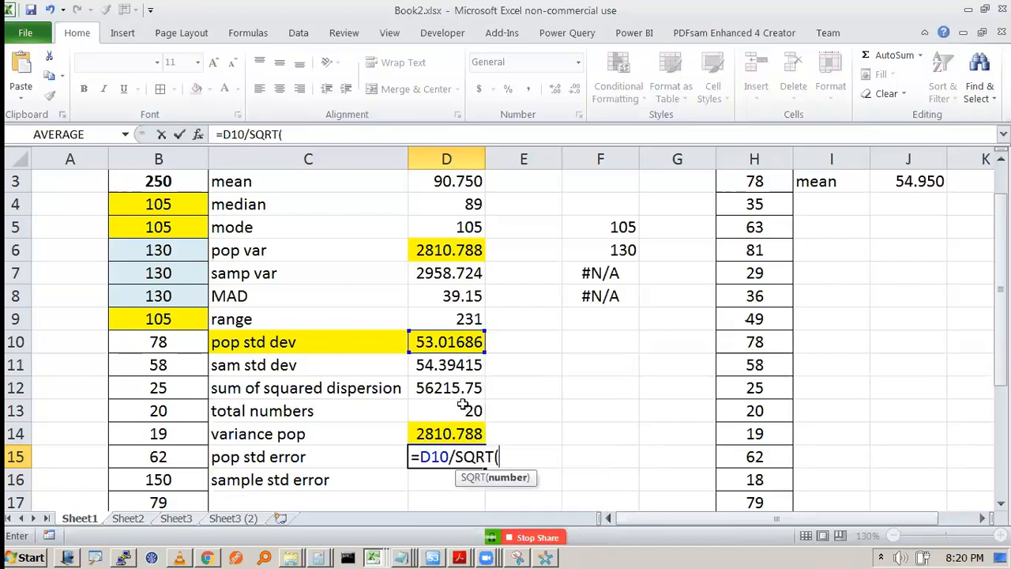
click(478, 410)
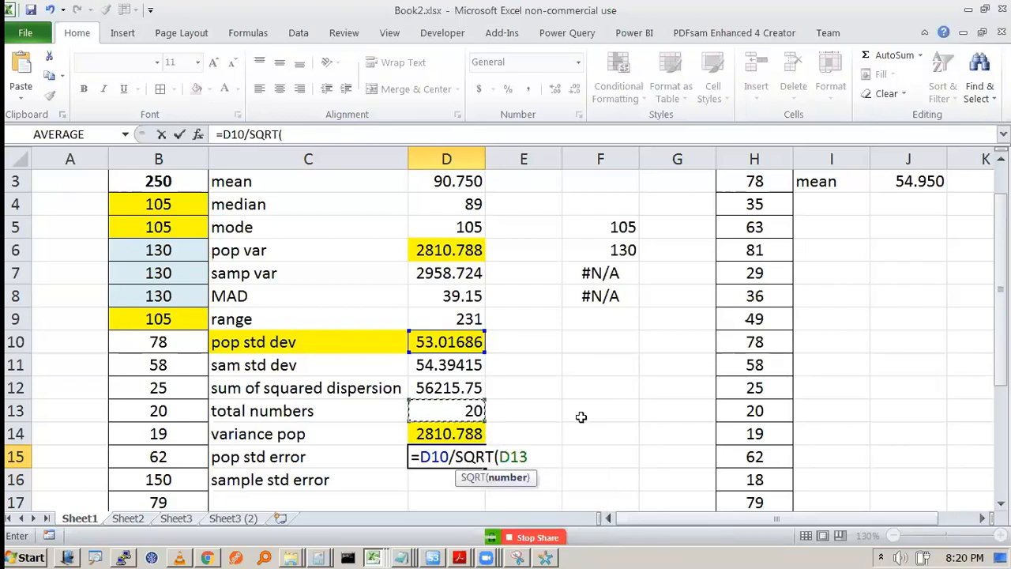
text())
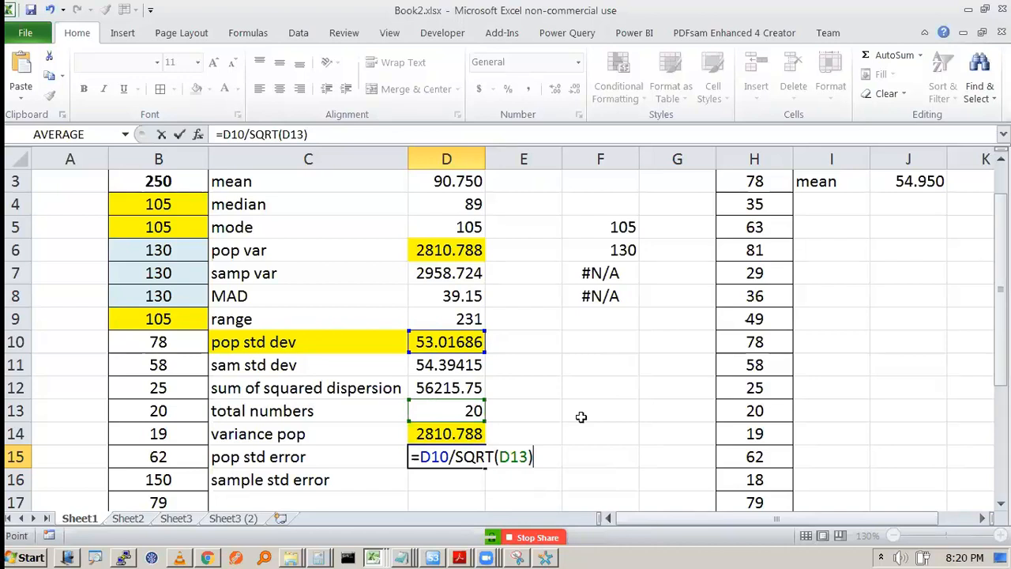
key(Return)
key(Up)
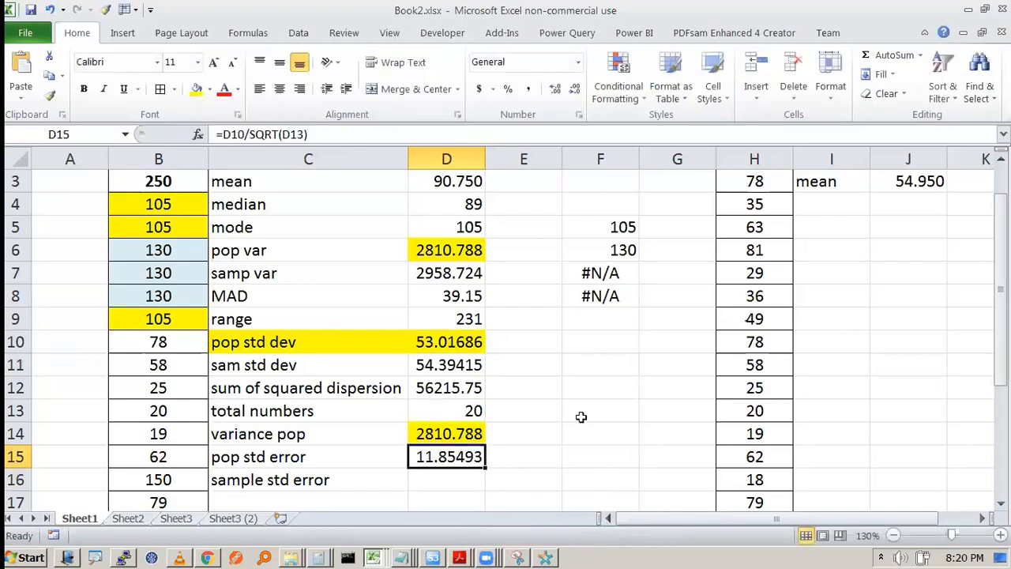
key(F2)
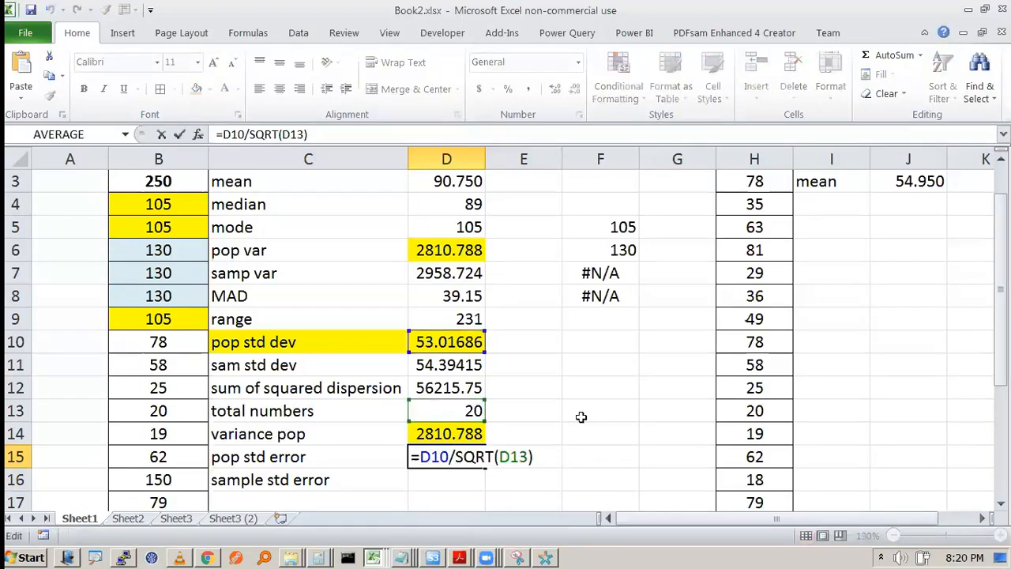
key(Escape)
Step: Switch to the A8.txt notes in Notepad and review the list of statistics topics from its beginning
key(alt+Tab)
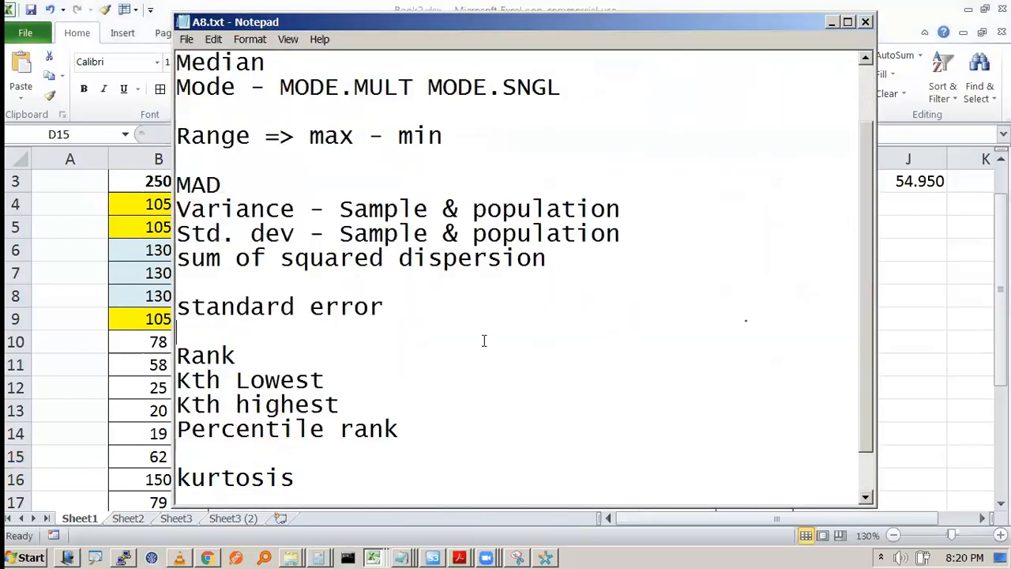
scroll(482, 338, down, 1)
scroll(332, 318, up, 1)
scroll(296, 266, up, 1)
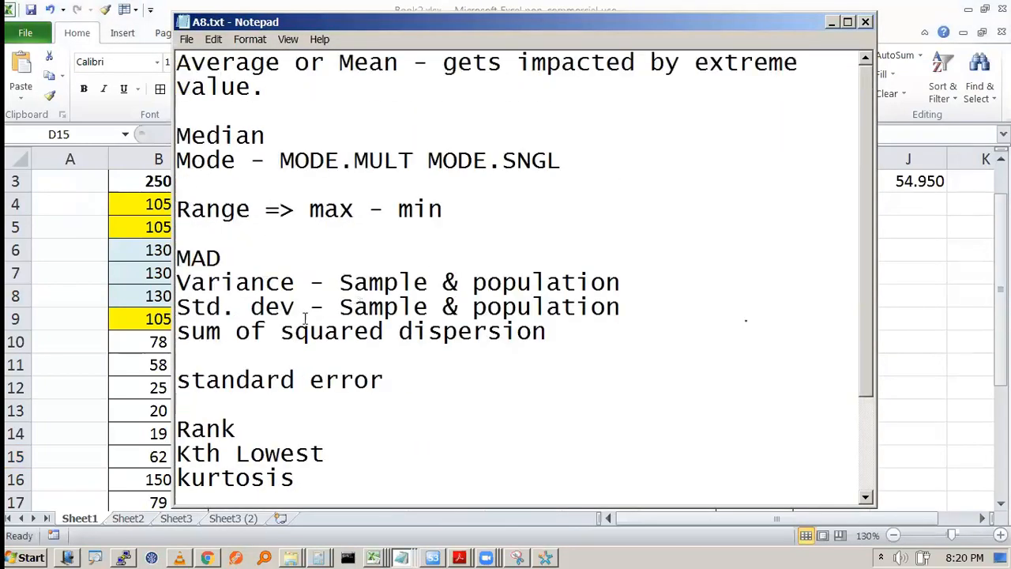
click(253, 188)
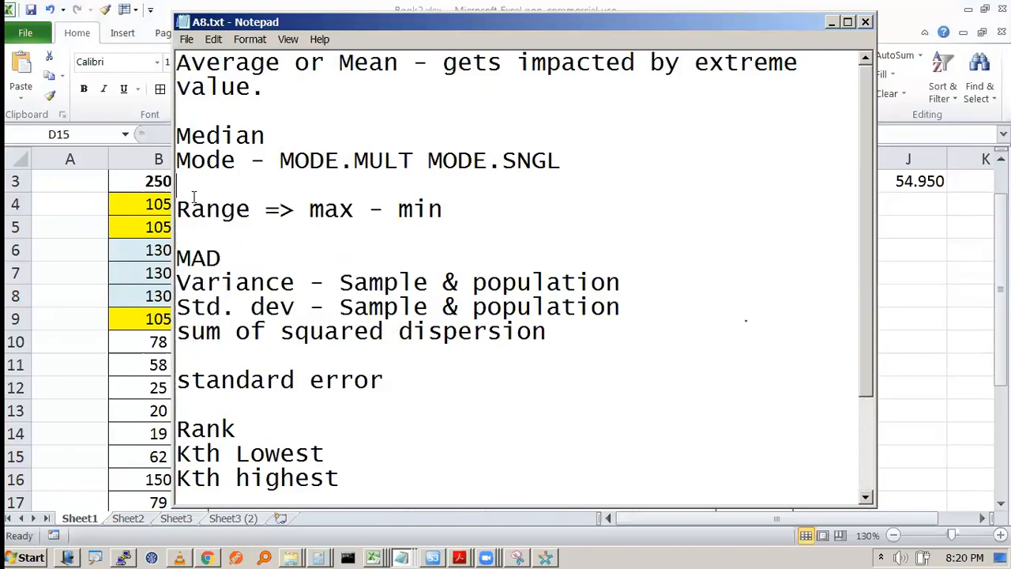